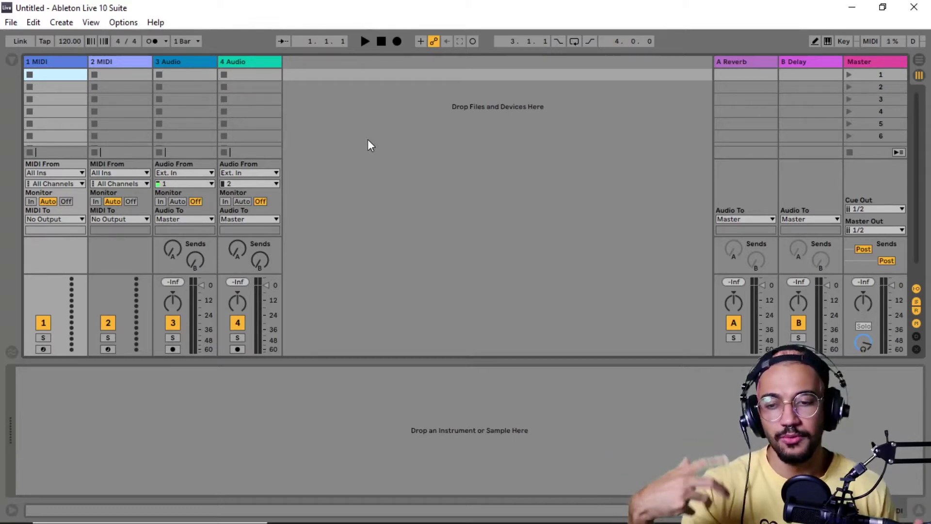
Switch to the Arrangement view with the lower device area collapsed and set the project tempo to 150 BPM
left_click(918, 59)
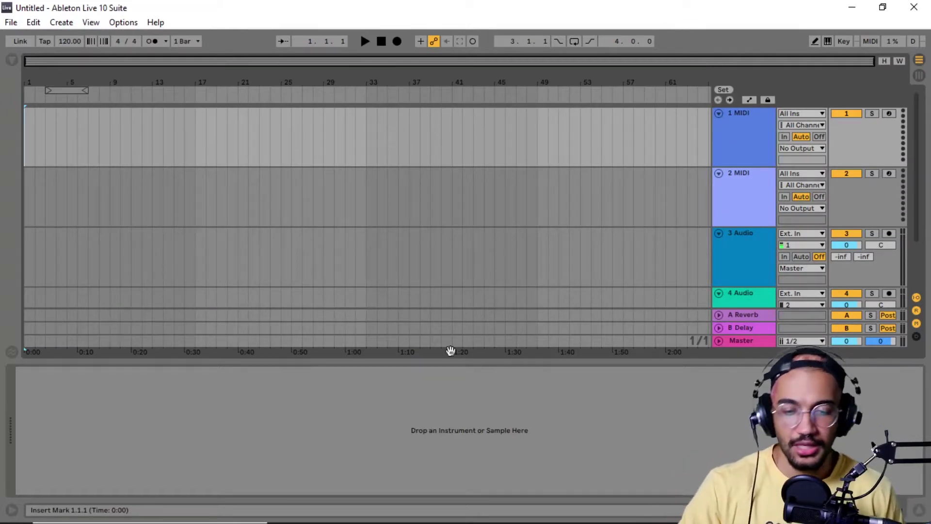
left_click_drag(449, 360, 442, 487)
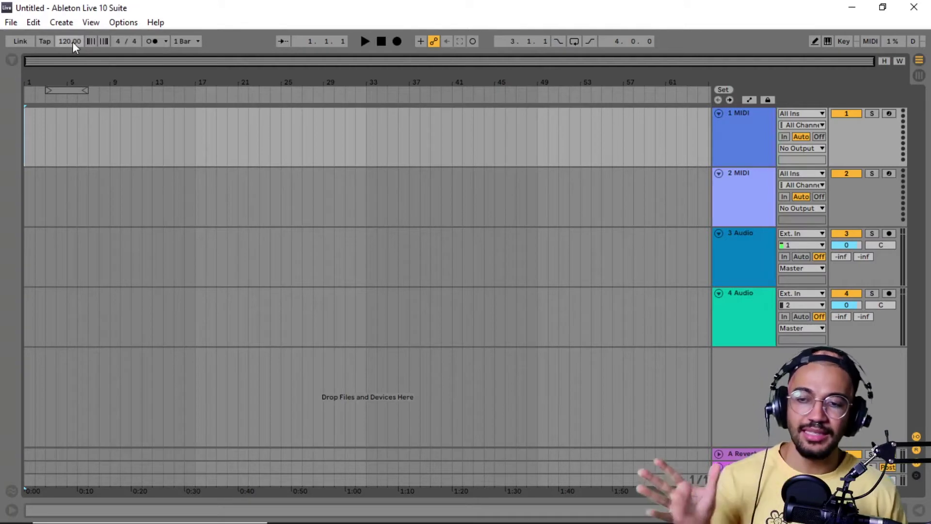
left_click_drag(73, 43, 73, 13)
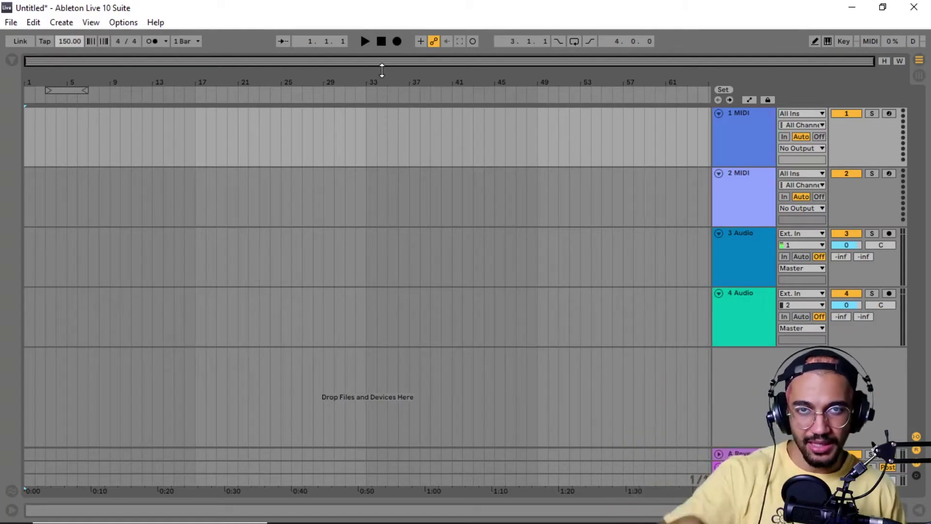
Show the browser wide enough to read the full sample names and collapse the Snare folder
left_click(17, 68)
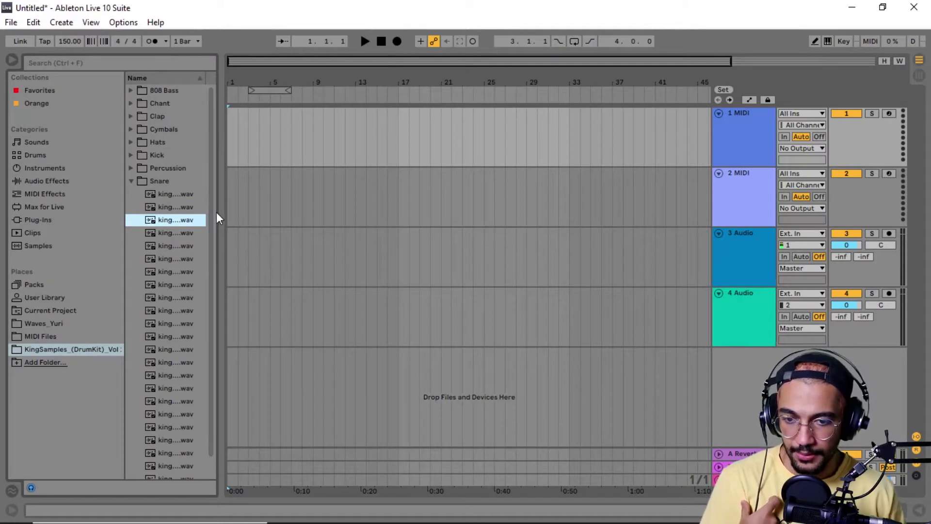
left_click_drag(217, 212, 374, 207)
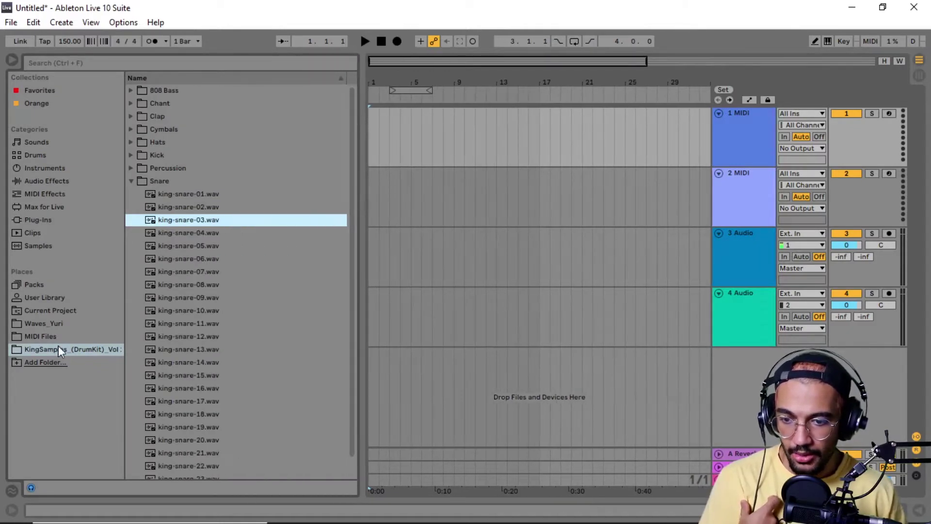
left_click(130, 181)
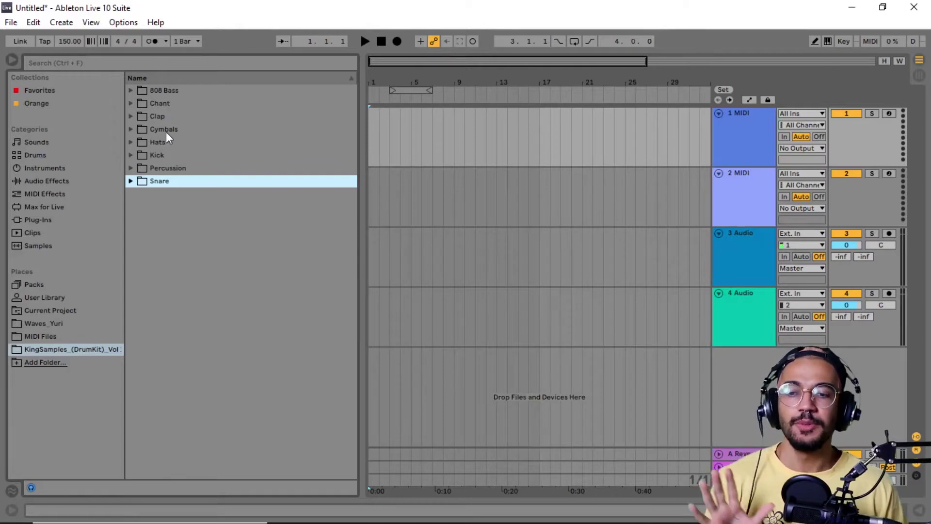
Place king-kick-01.wav from the Kick folder on the first track twice, at bars 2 and 6
left_click(131, 156)
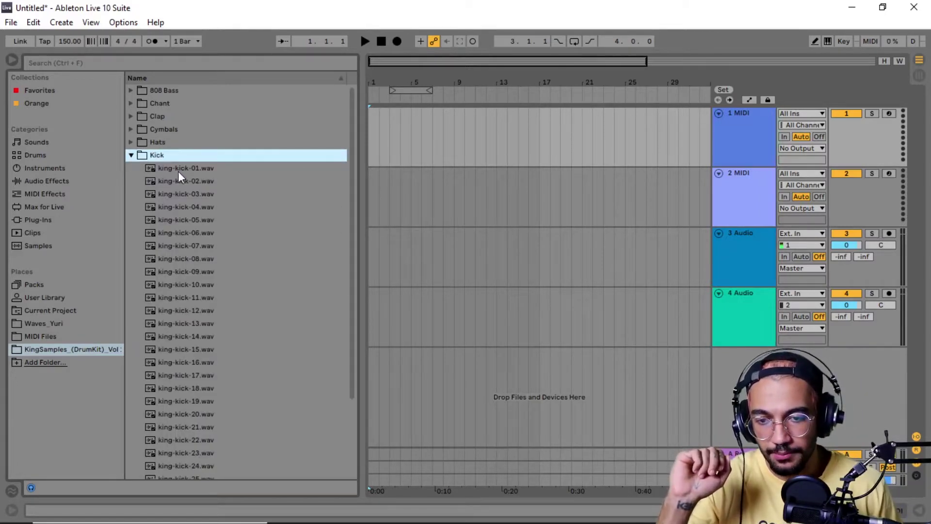
left_click_drag(168, 168, 382, 140)
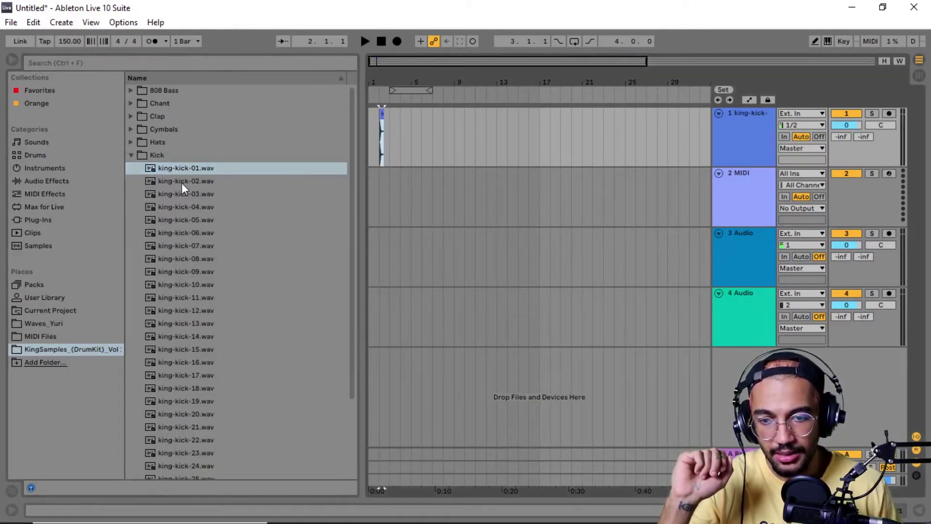
left_click_drag(176, 176, 420, 142)
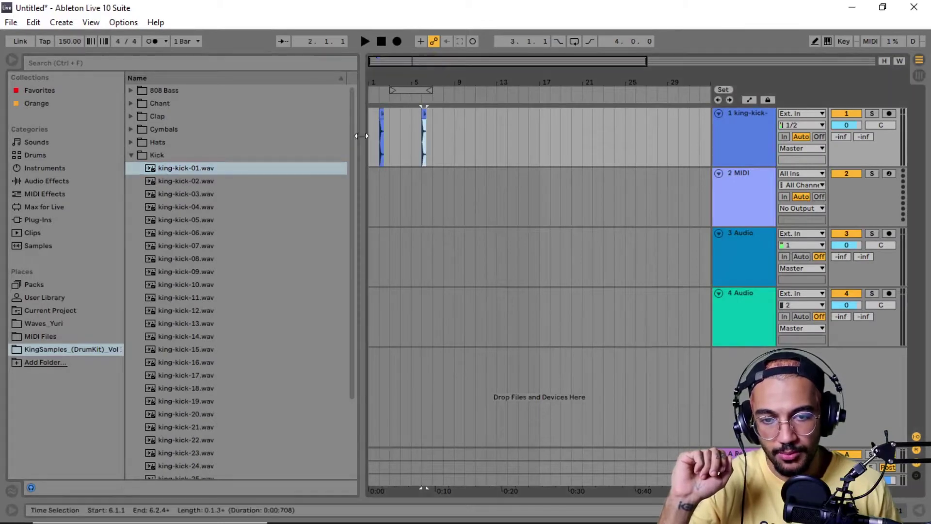
left_click(382, 115)
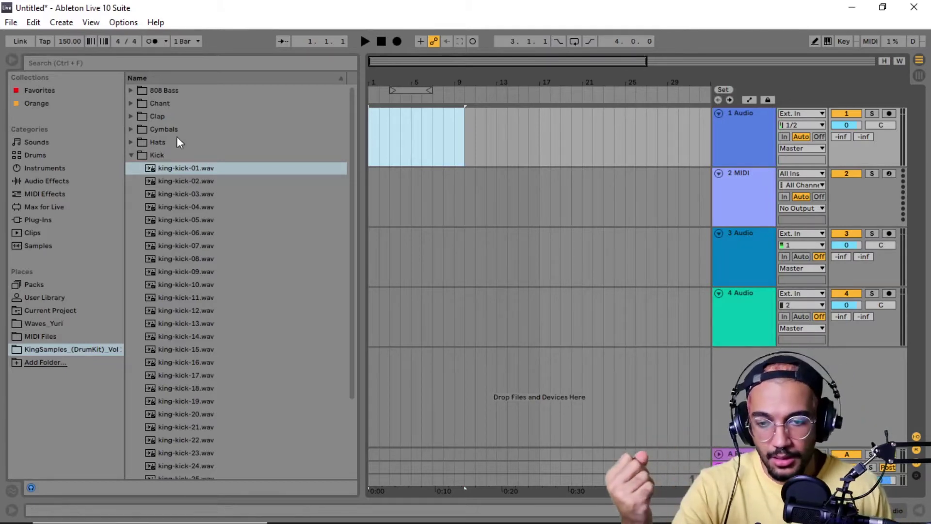
Load an empty Drum Rack onto the 2 MIDI track and move that track above the 1 Audio track
left_click(131, 156)
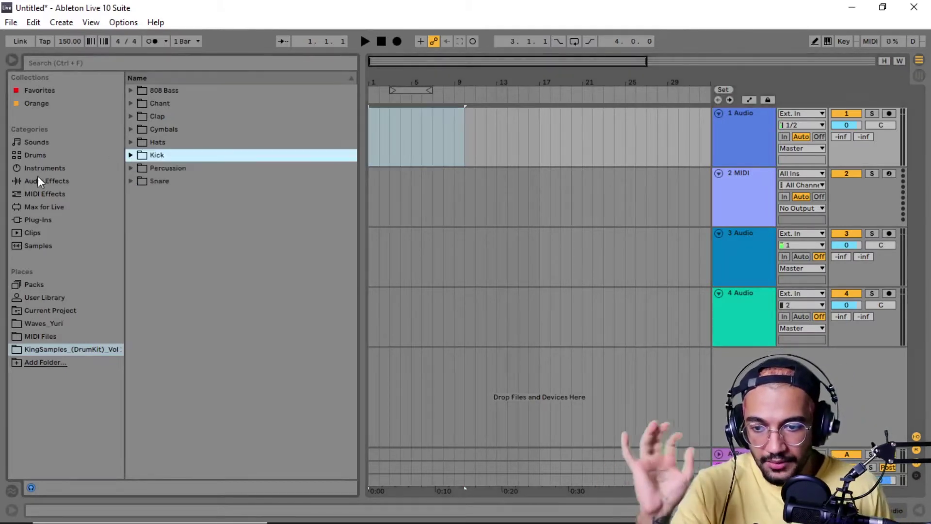
left_click(27, 156)
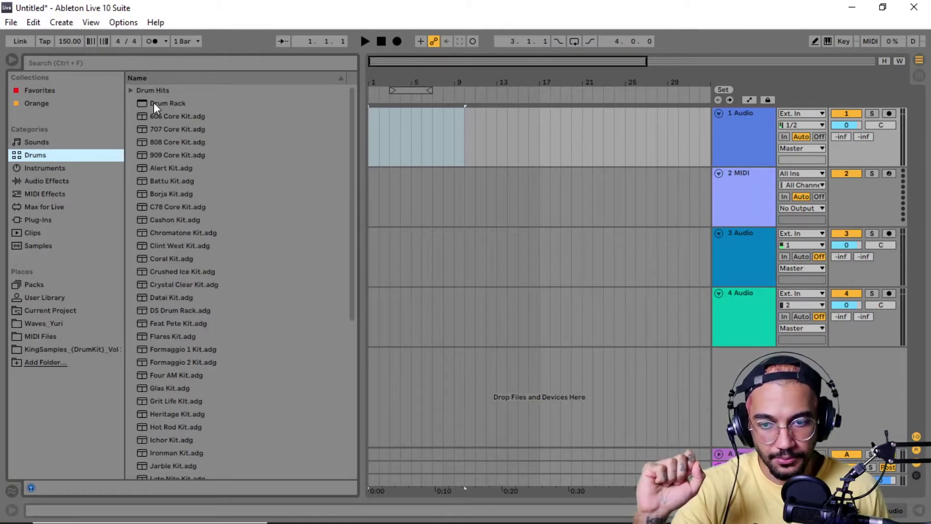
left_click_drag(153, 103, 410, 133)
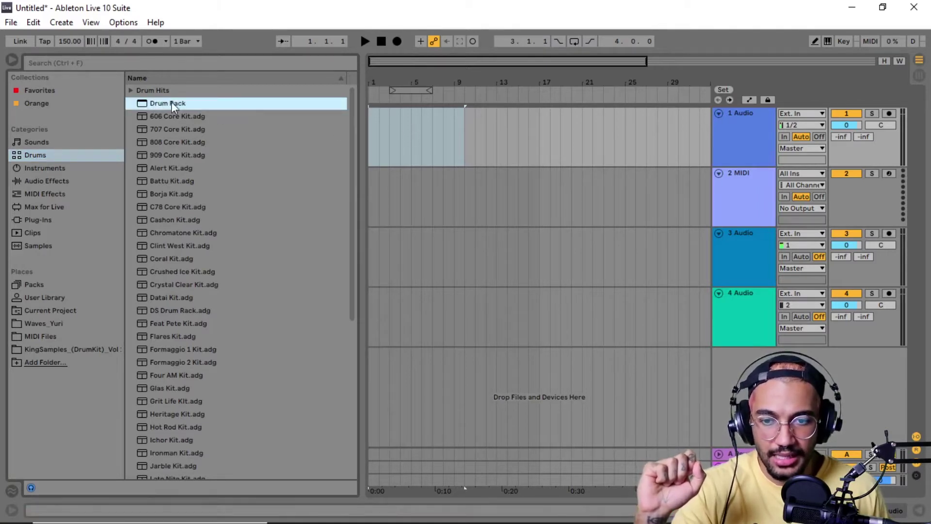
left_click_drag(481, 193, 722, 204)
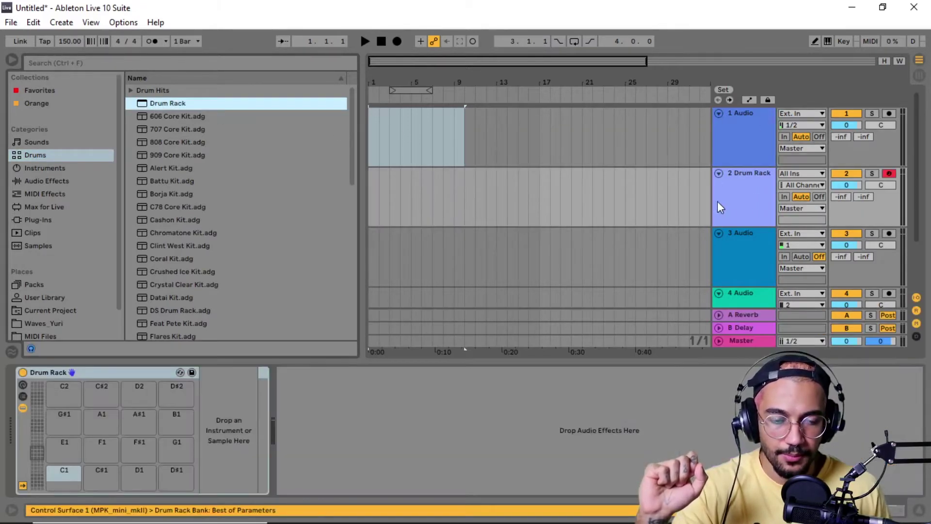
left_click_drag(746, 172, 745, 115)
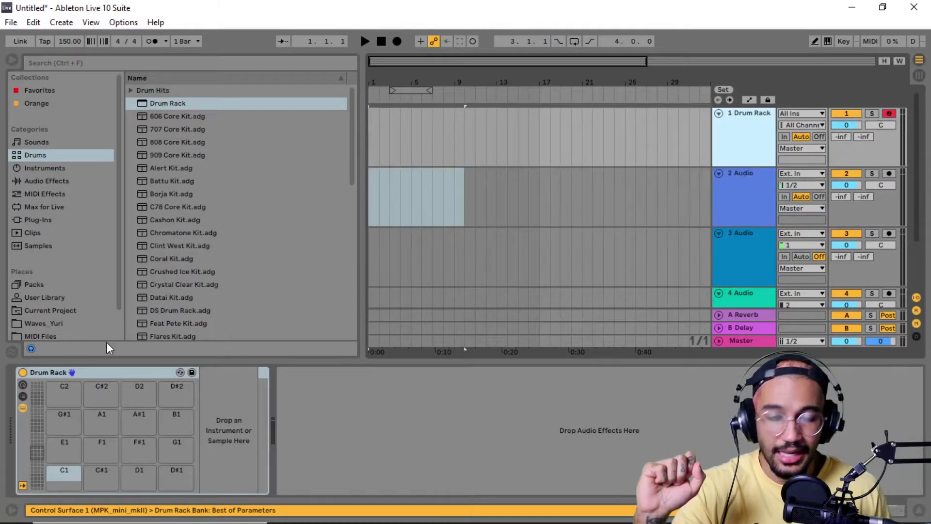
left_click(63, 482)
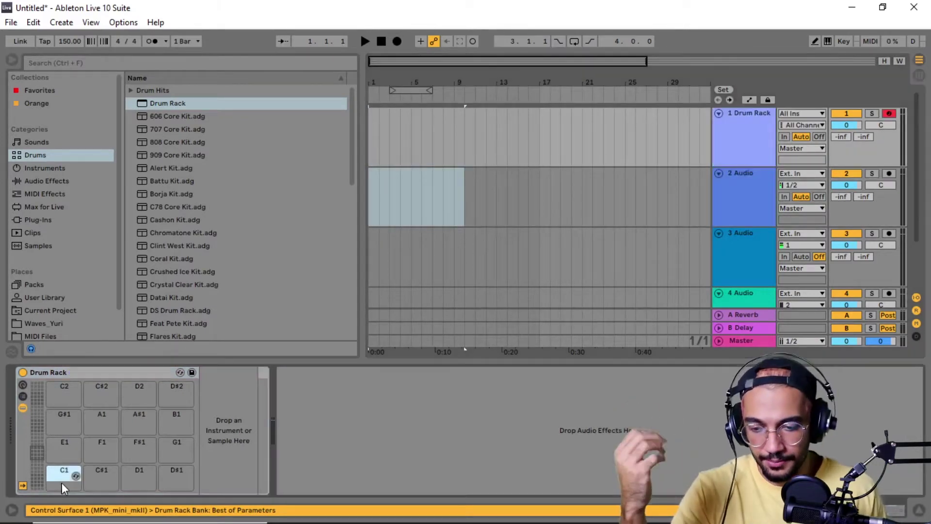
left_click(113, 476)
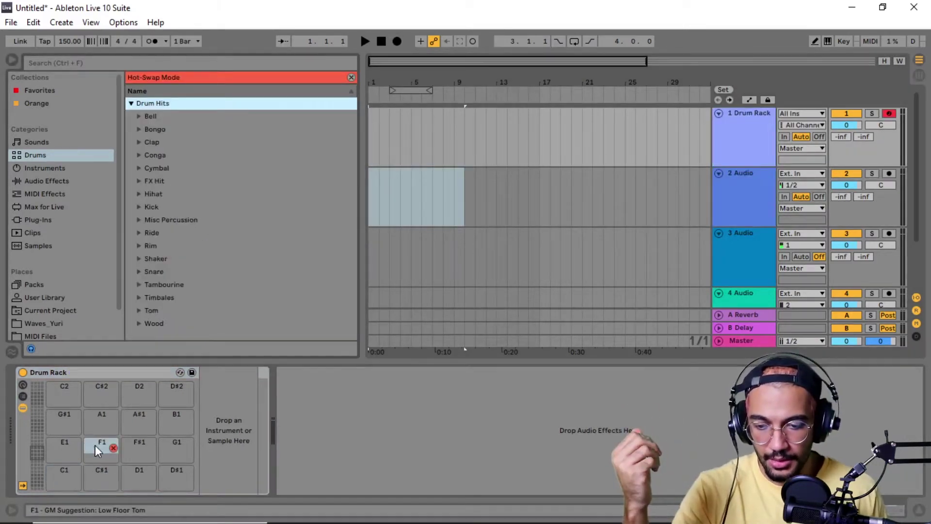
left_click(75, 476)
left_click(102, 484)
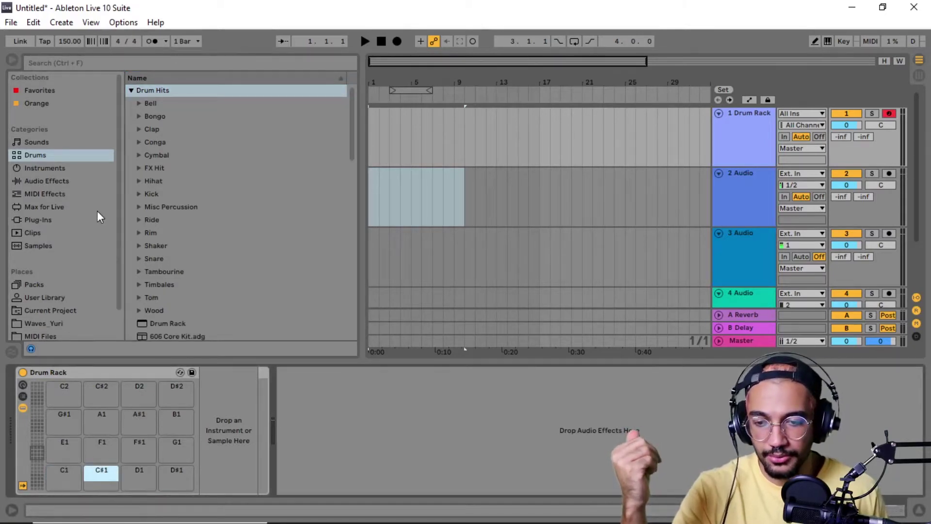
Load king-kick-01.wav from the KingSamples drum kit's Kick folder onto the Drum Rack's C1 pad, and collapse the folder
scroll(96, 228, "down", 2)
left_click(48, 321)
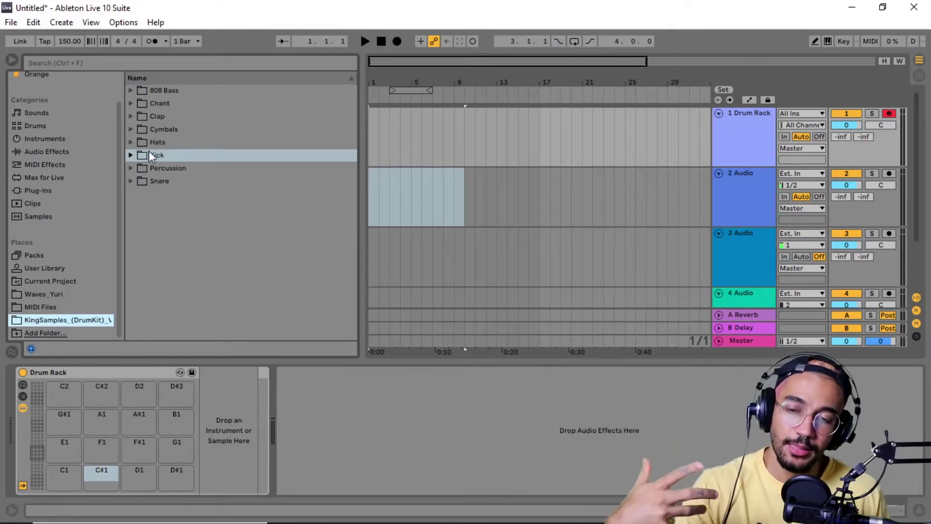
left_click(130, 155)
left_click_drag(178, 169, 71, 482)
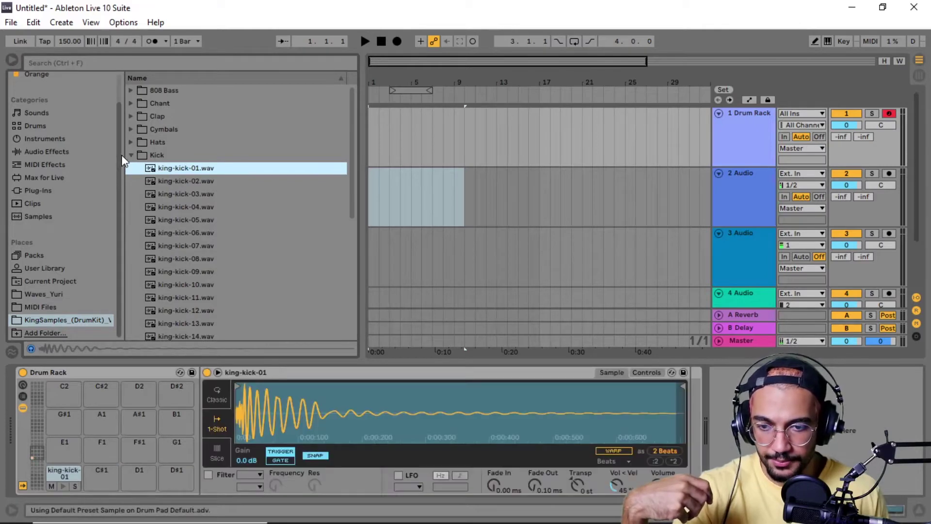
key("Left")
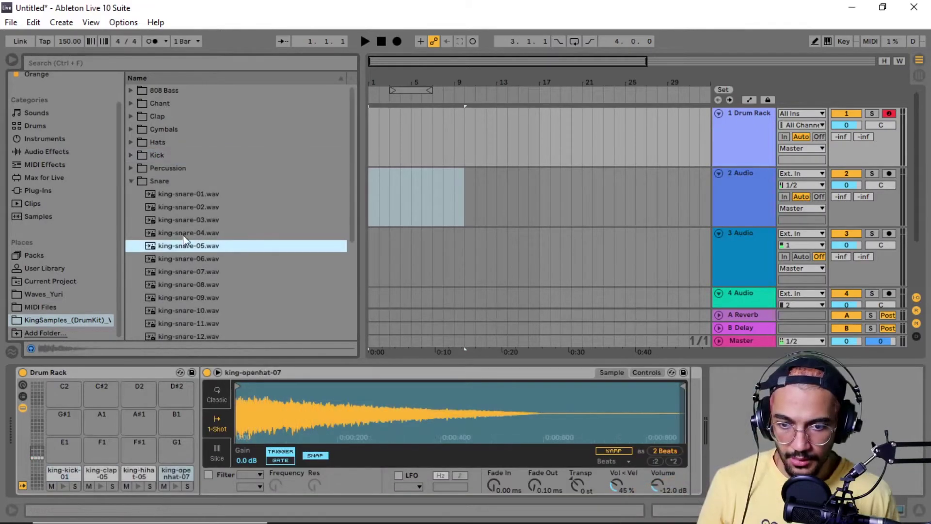
Preview the snare samples and load king-snare-03.wav onto the Drum Rack's E1 pad, closing the Snare folder
key("Up")
key("Up")
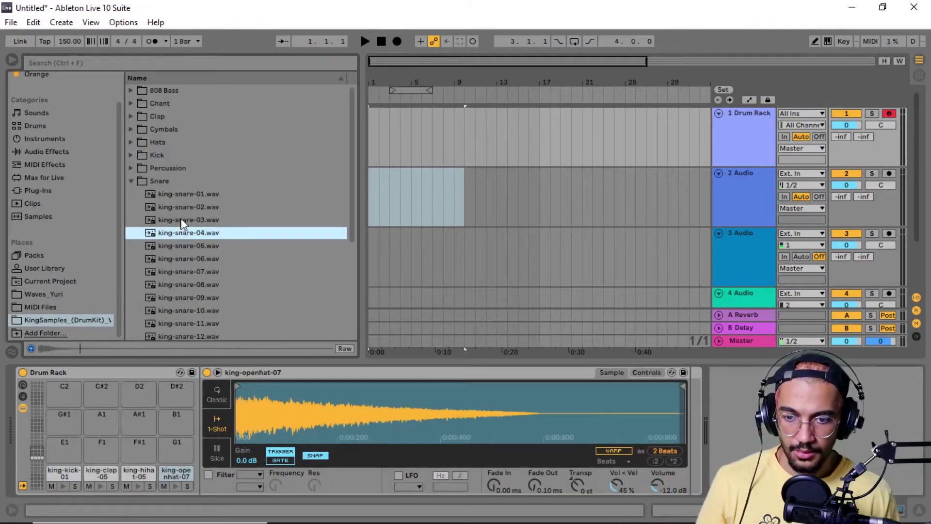
left_click_drag(109, 447, 66, 452)
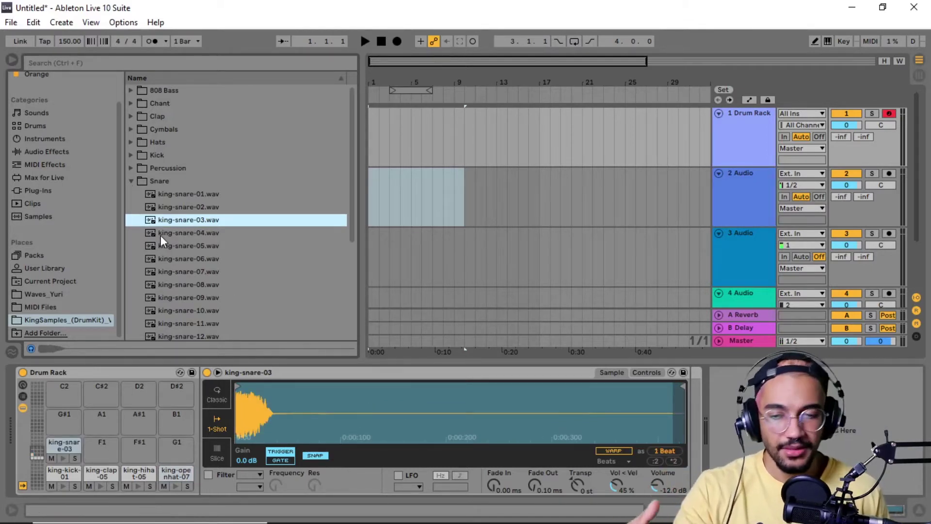
left_click(130, 182)
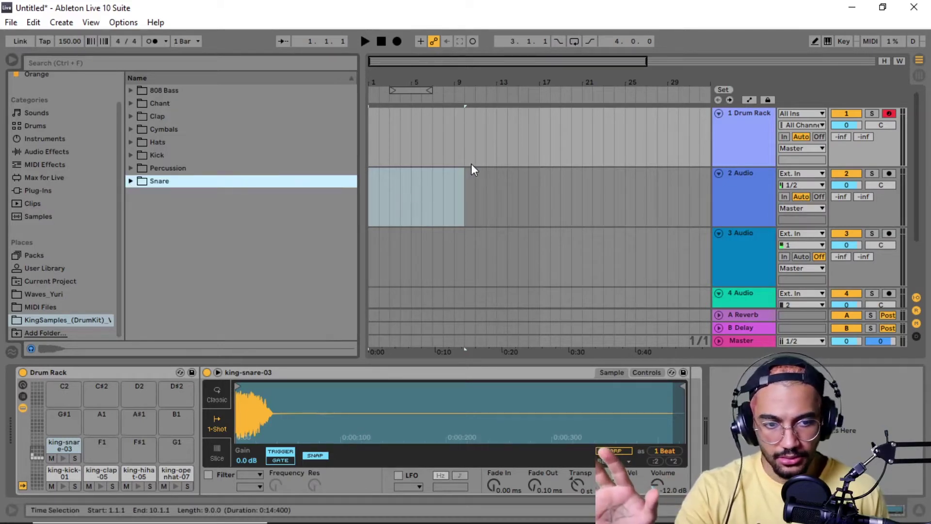
Hide the browser and move the four-bar loop brace so it starts at bar 1
left_click(13, 61)
left_click_drag(92, 70, 92, 78)
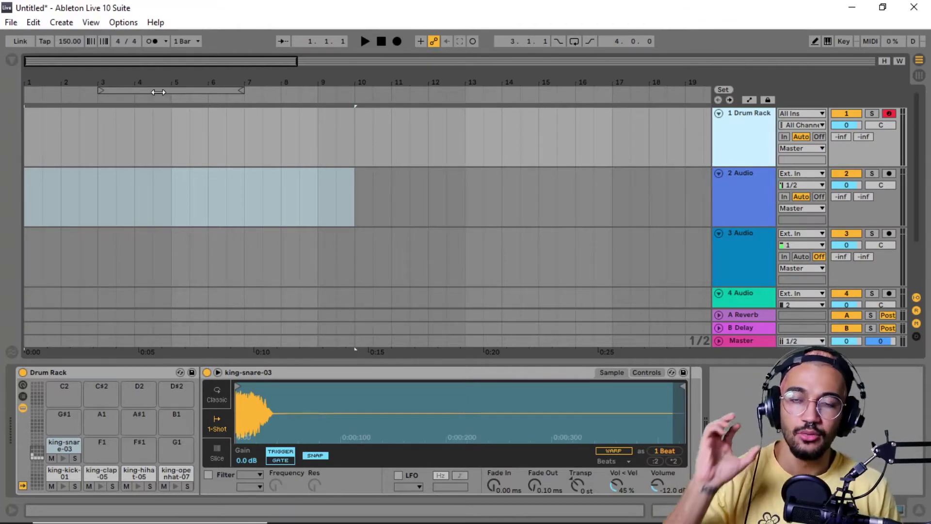
left_click_drag(157, 91, 84, 91)
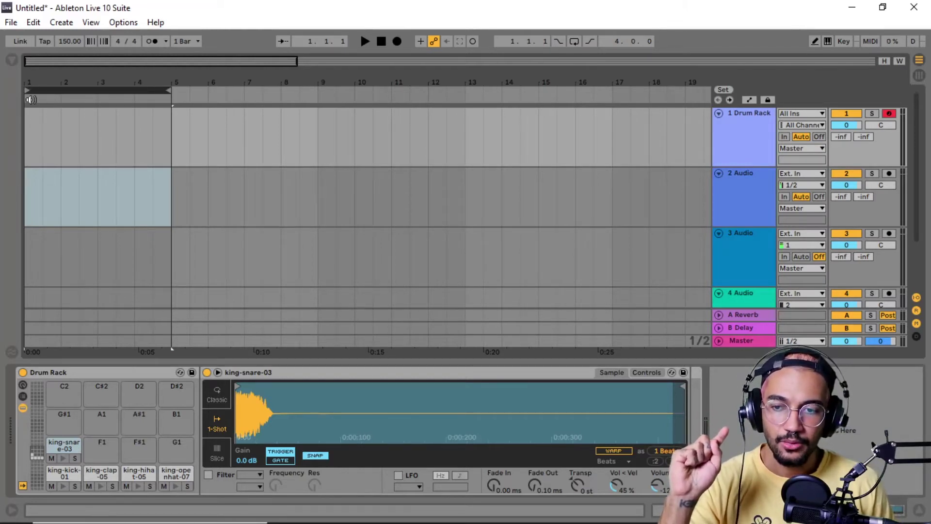
Turn on the metronome and activate looping over bars 1 to 4 of the arrangement
left_click_drag(25, 138, 321, 128)
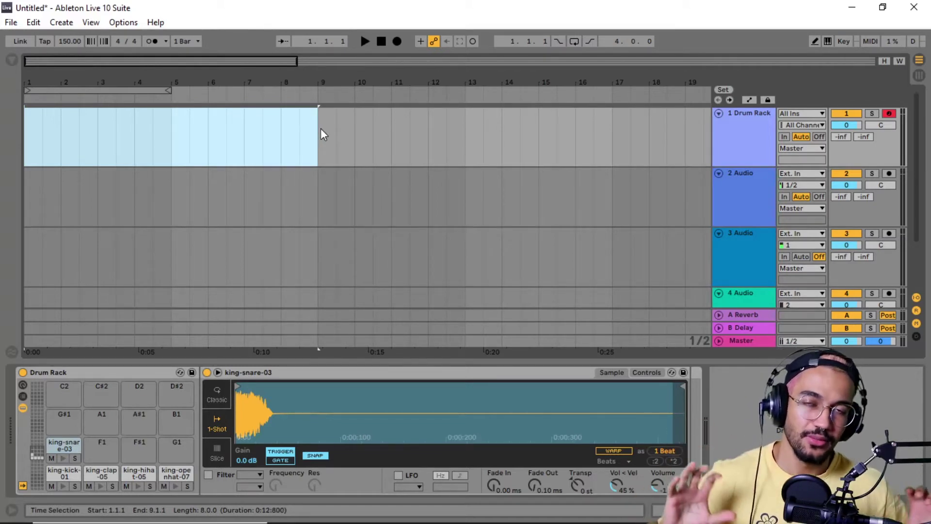
left_click_drag(176, 144, 1, 138)
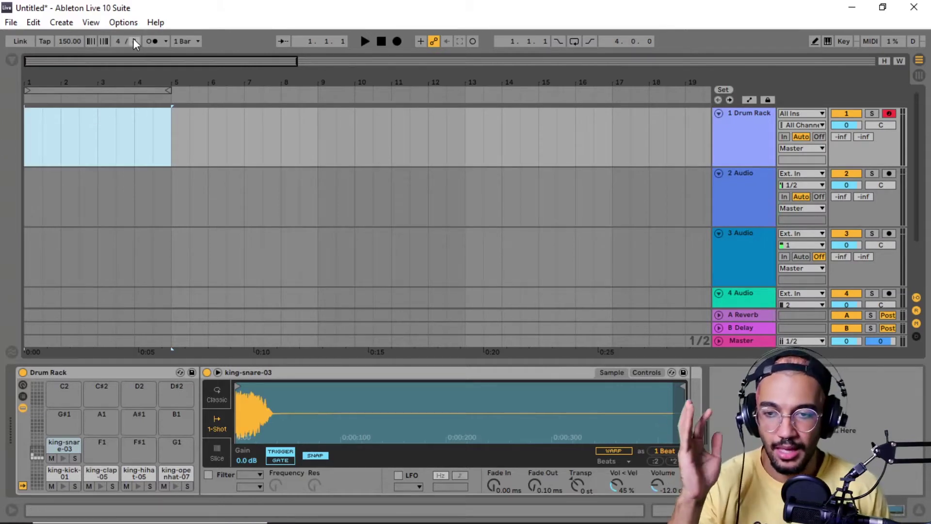
left_click(148, 42)
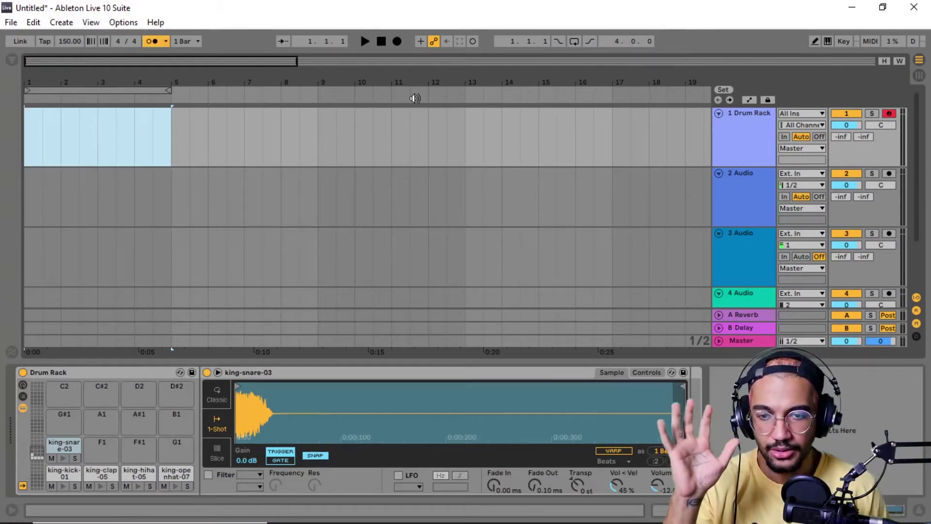
left_click(152, 138)
left_click(124, 92)
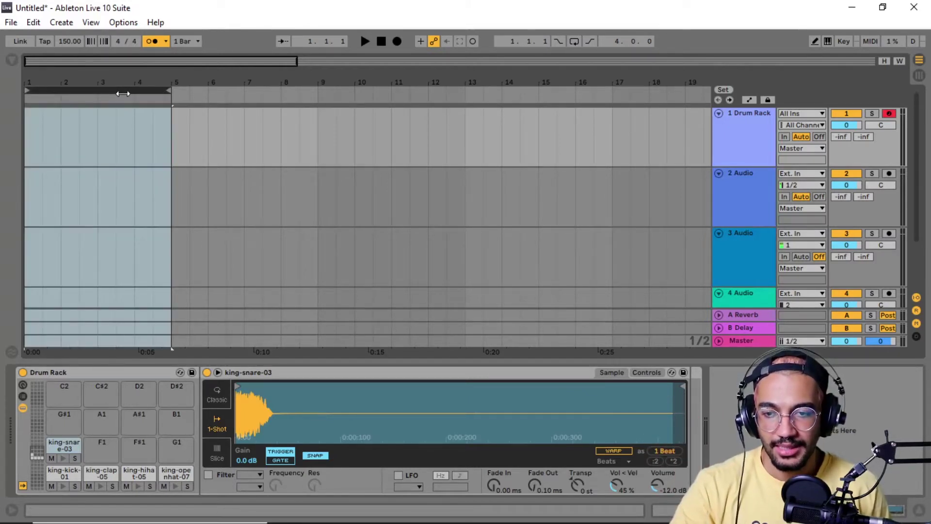
left_click(574, 41)
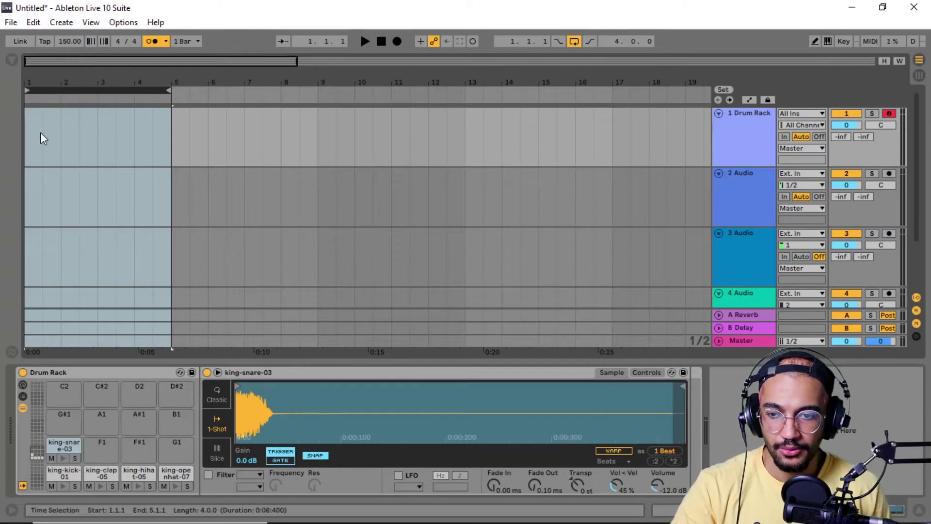
Insert an empty four-bar MIDI clip over bars 1 to 4 of the Drum Rack track
left_click_drag(27, 143, 165, 132)
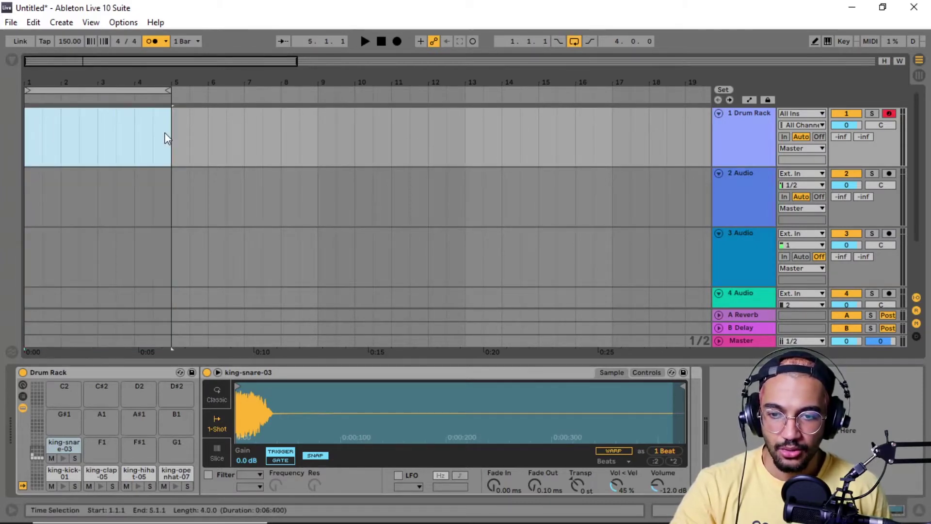
right_click(147, 136)
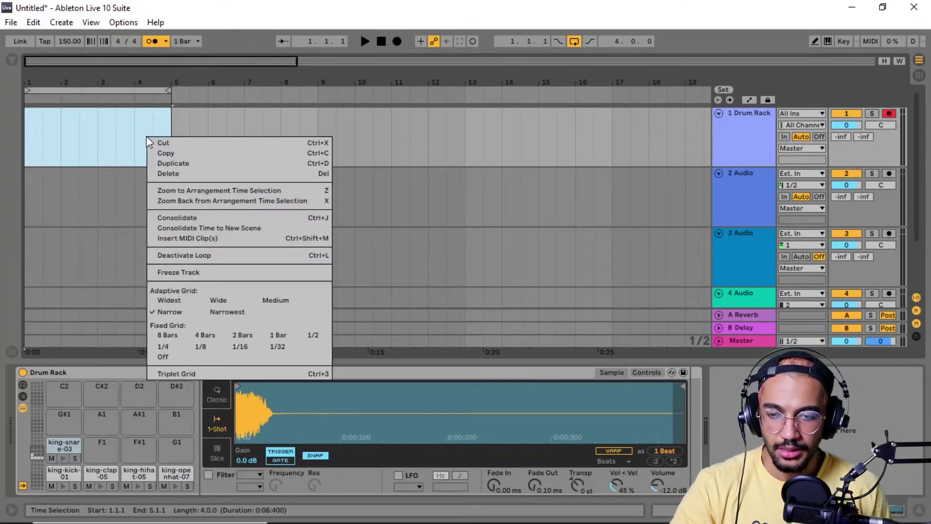
left_click(193, 239)
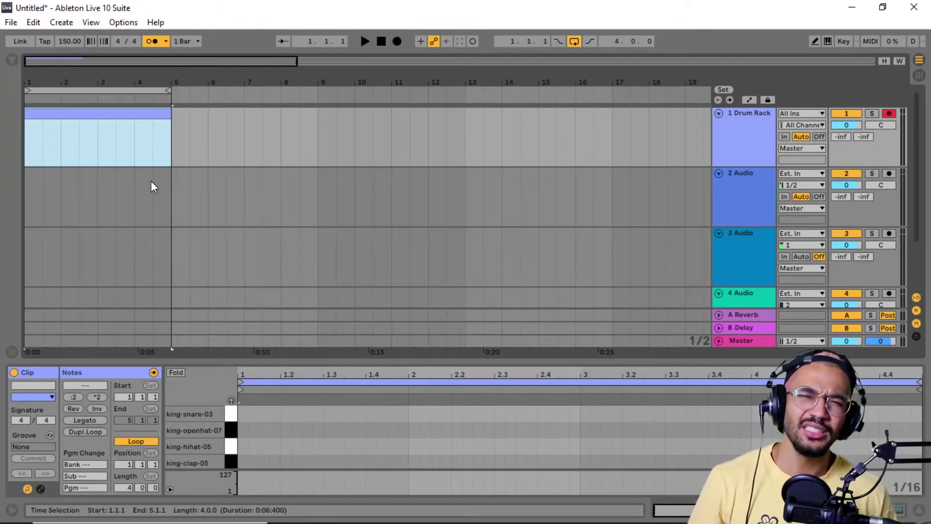
left_click_drag(101, 81, 101, 110)
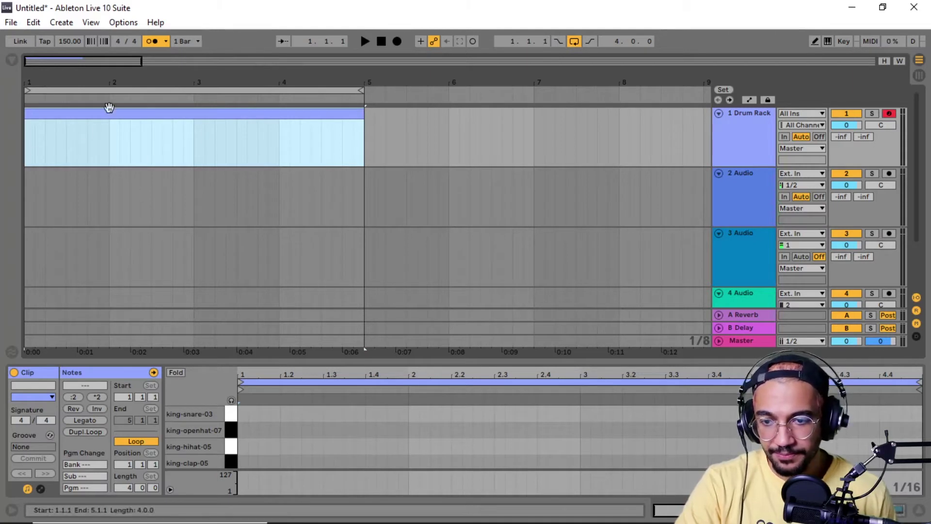
Open the four-bar Drum Rack clip in the note editor and enlarge the editor until all five drum lanes show
left_click_drag(293, 82, 293, 49)
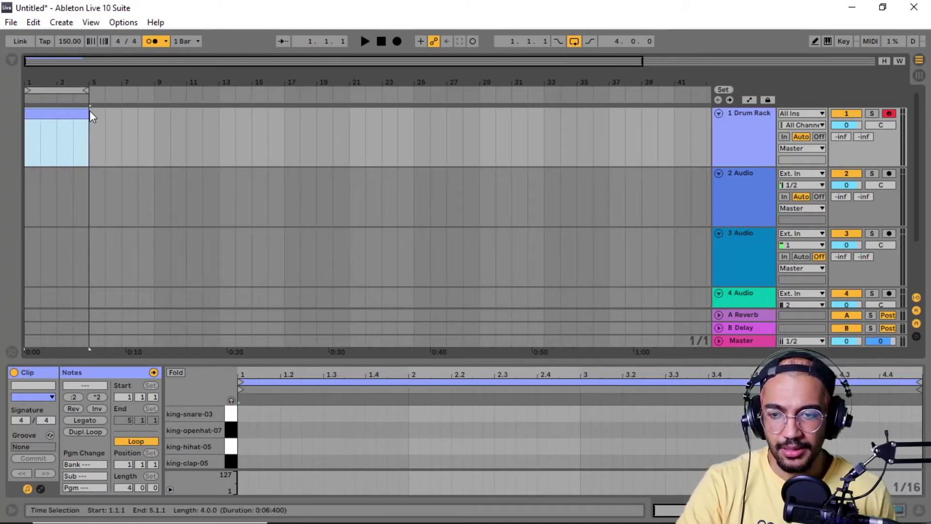
left_click_drag(89, 115, 93, 136)
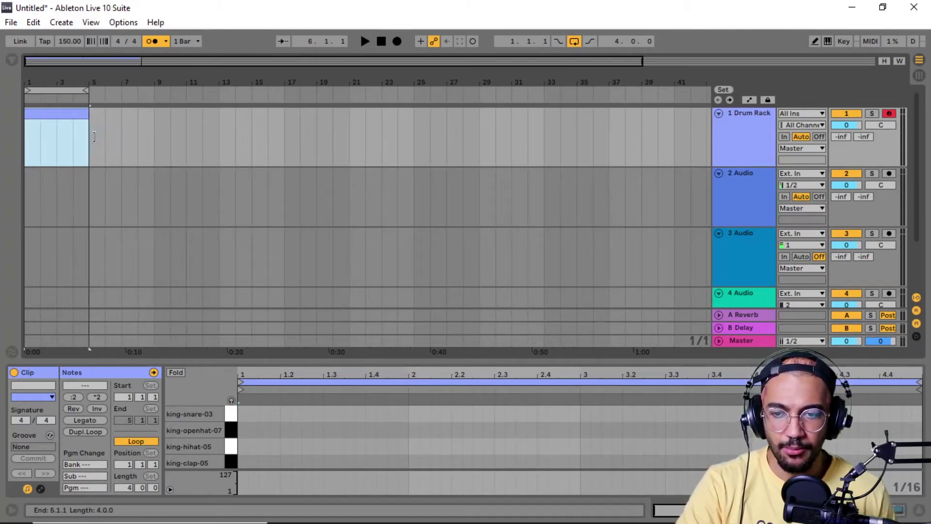
left_click_drag(73, 82, 73, 132)
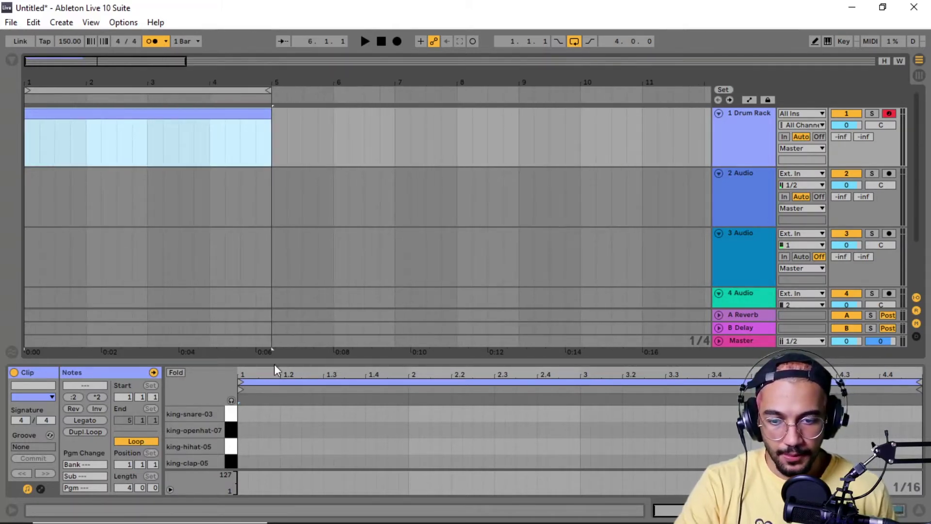
left_click_drag(486, 360, 524, 516)
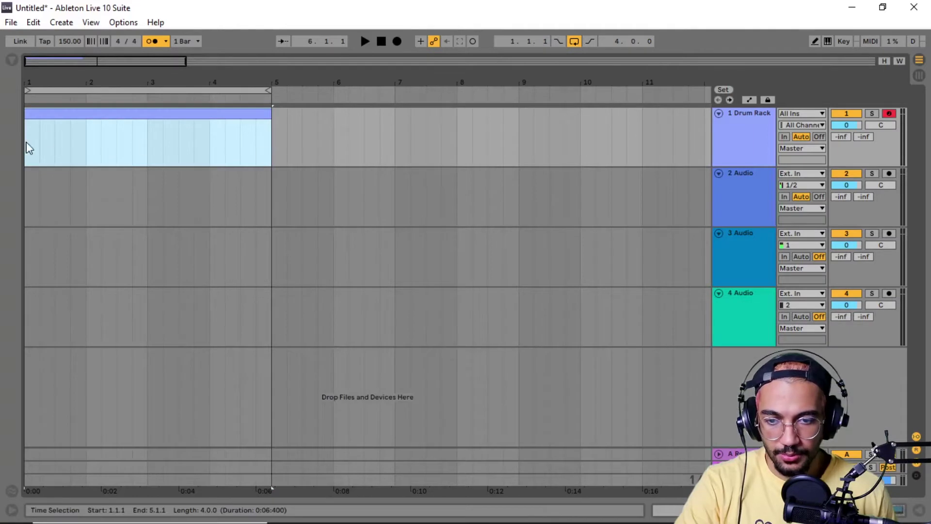
double_click(65, 116)
left_click_drag(208, 359, 204, 247)
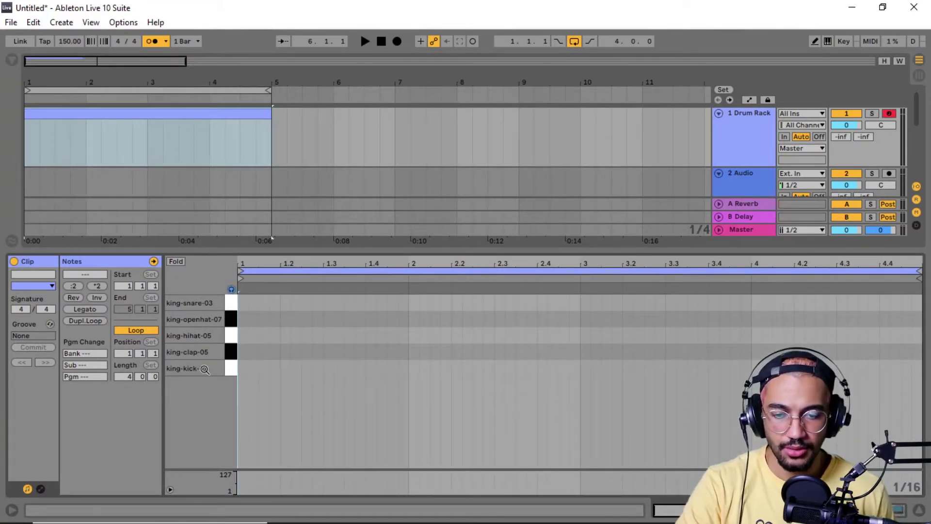
Audition the kick, clap, hi-hat, open hat and snare sounds from their lanes in the note editor
left_click(231, 367)
left_click(231, 351)
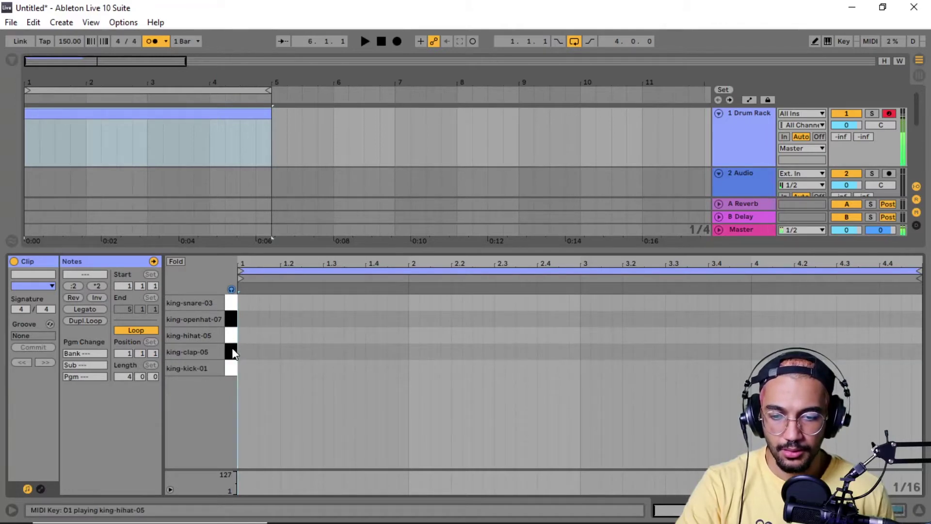
left_click(235, 330)
left_click(234, 318)
left_click(229, 307)
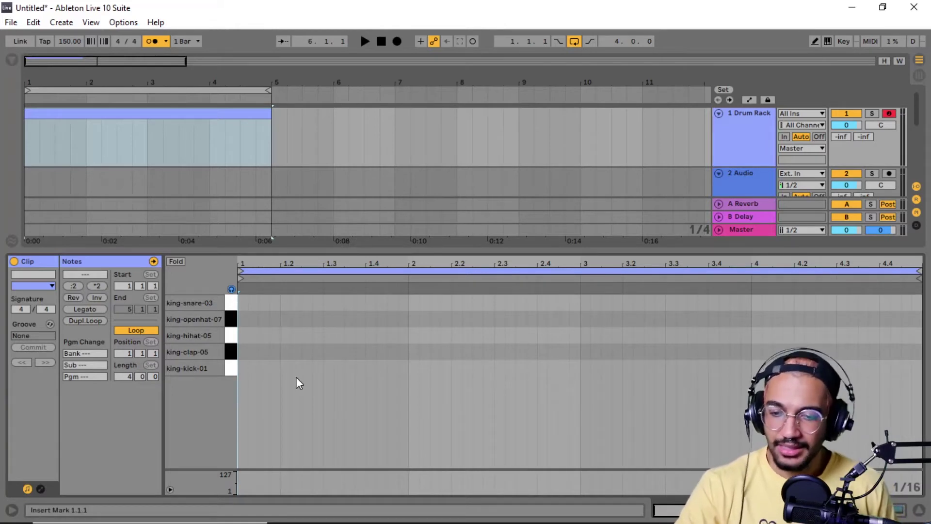
Add king-hihat-05 notes at 1.1.1 and 1.1.3 and play the loop
double_click(242, 336)
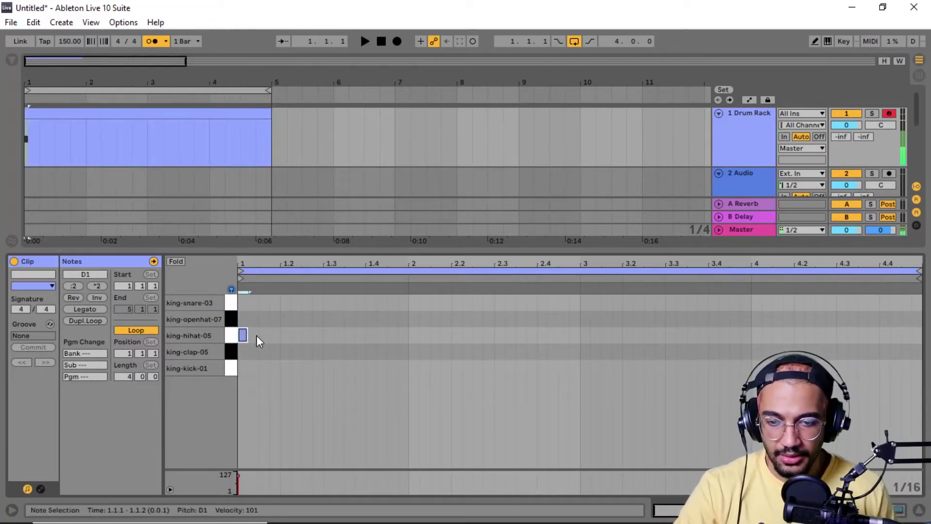
double_click(263, 335)
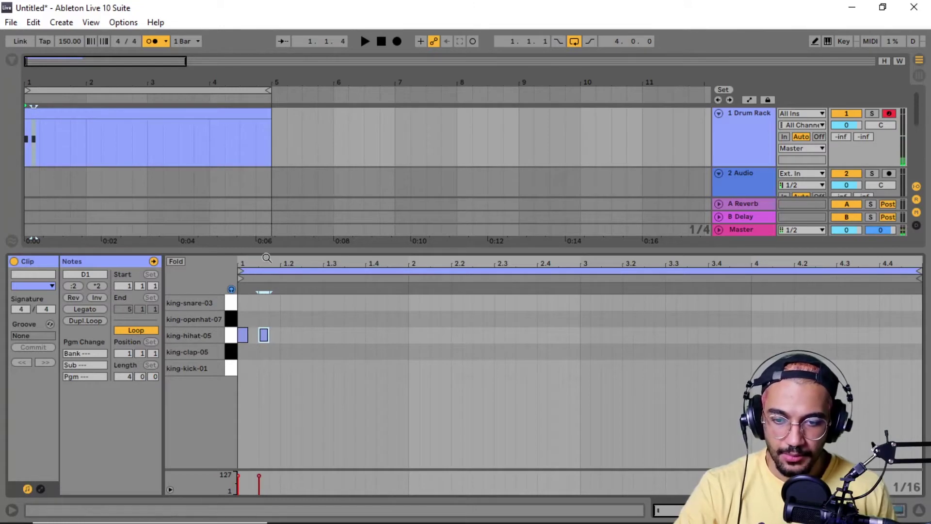
key("space")
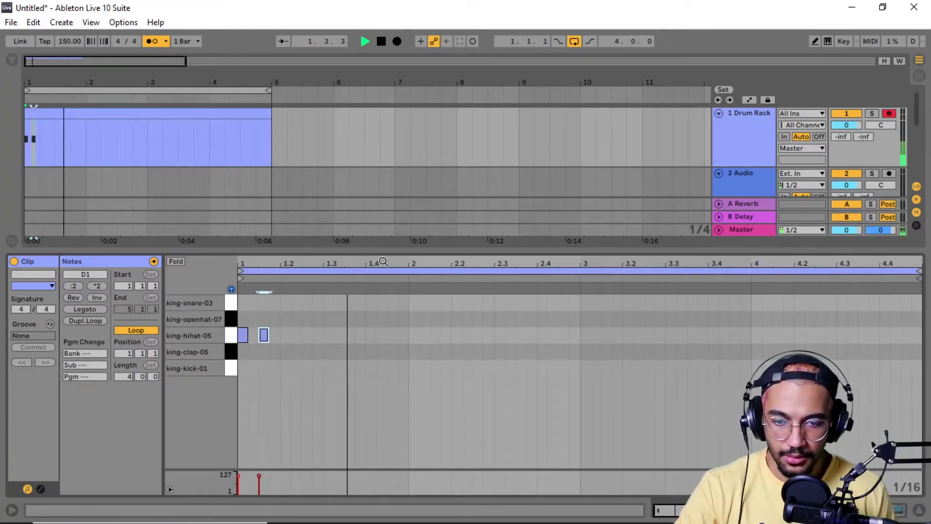
Select the first beat's two hi-hat notes, play the loop, and duplicate them until eighth-note hats fill bar 1
left_click_drag(276, 336, 242, 340)
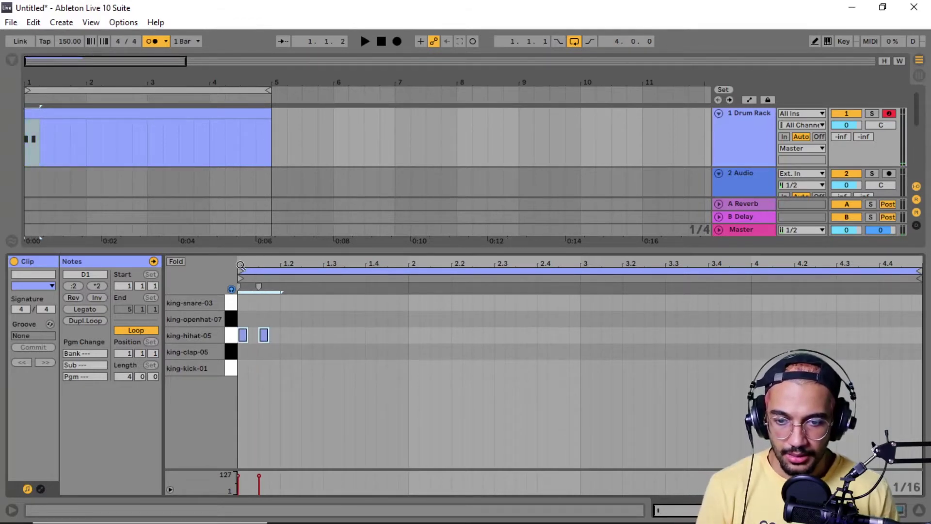
key("space")
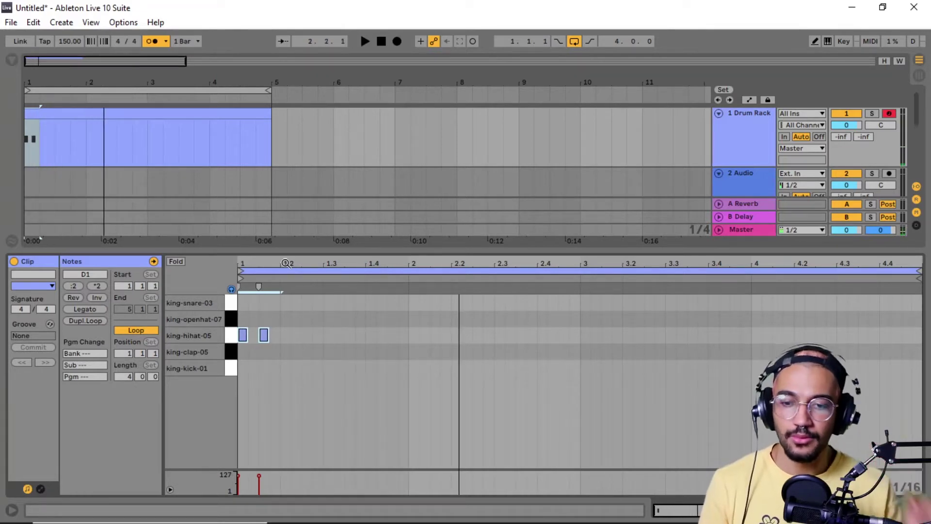
key("space")
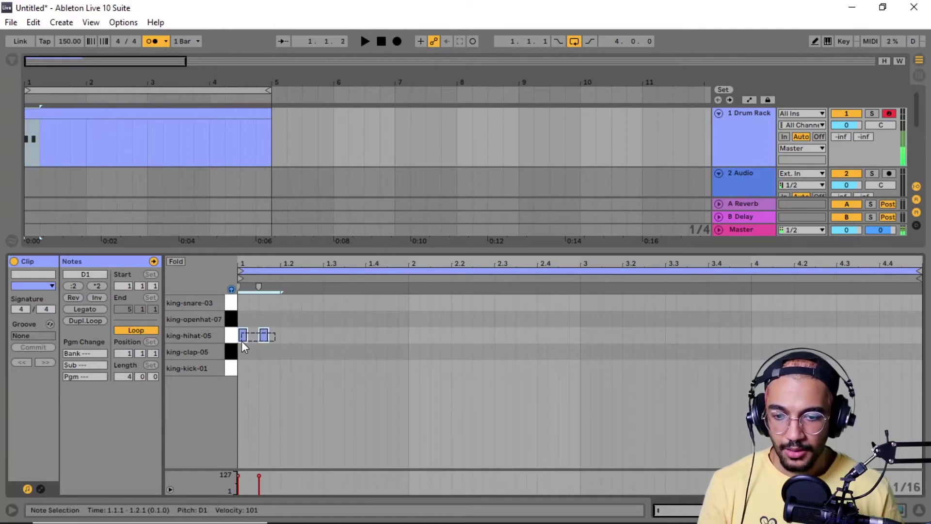
key("ctrl+d")
key("ctrl+d")
key("ctrl+d")
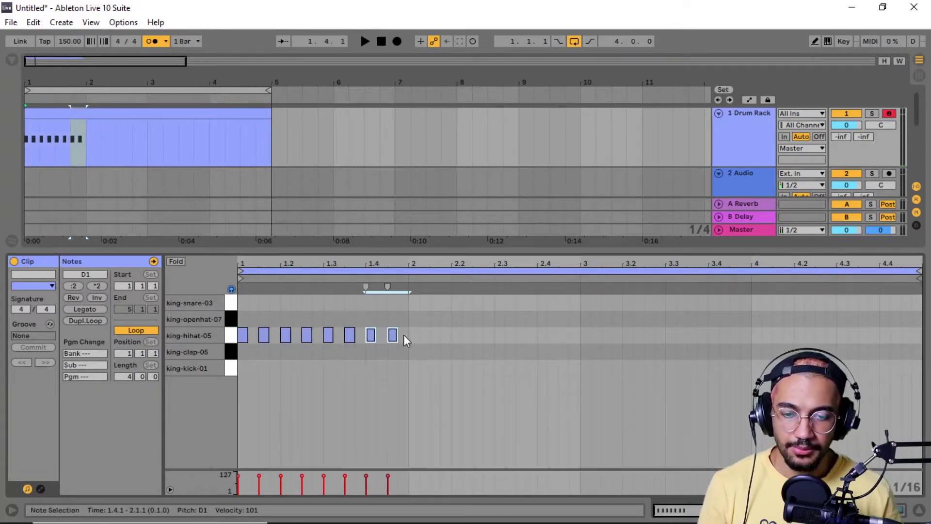
Duplicate bar 1's hi-hat notes across bars 2 to 4 and play back the hi-hat pattern
left_click_drag(406, 339, 212, 345)
key("ctrl+d")
key("ctrl+d")
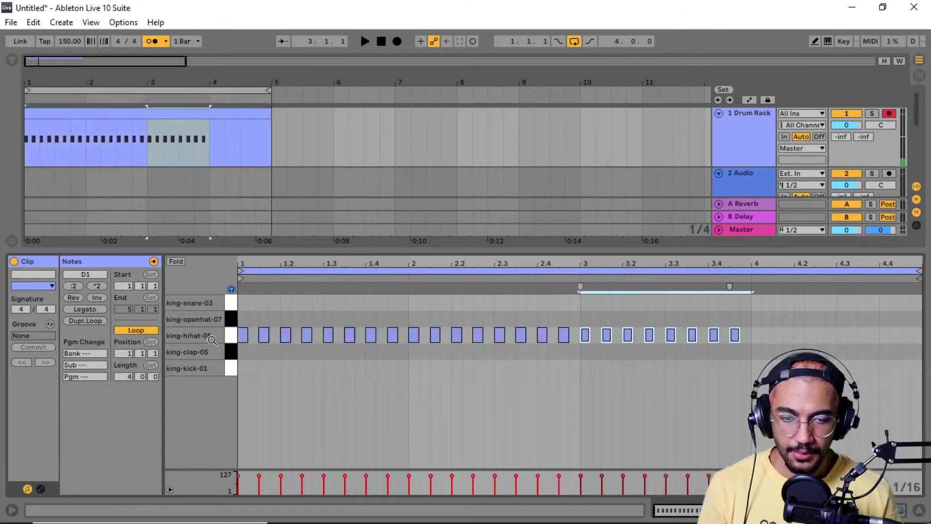
key("ctrl+d")
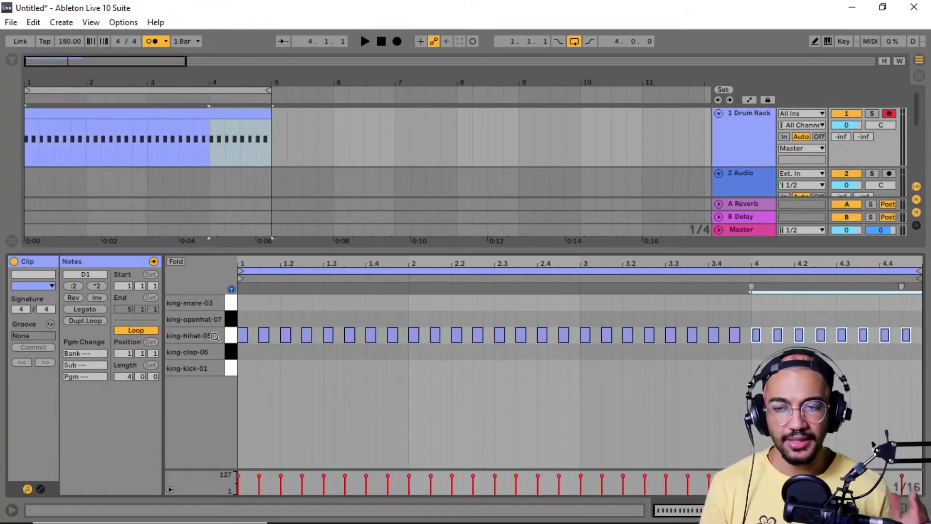
key("space")
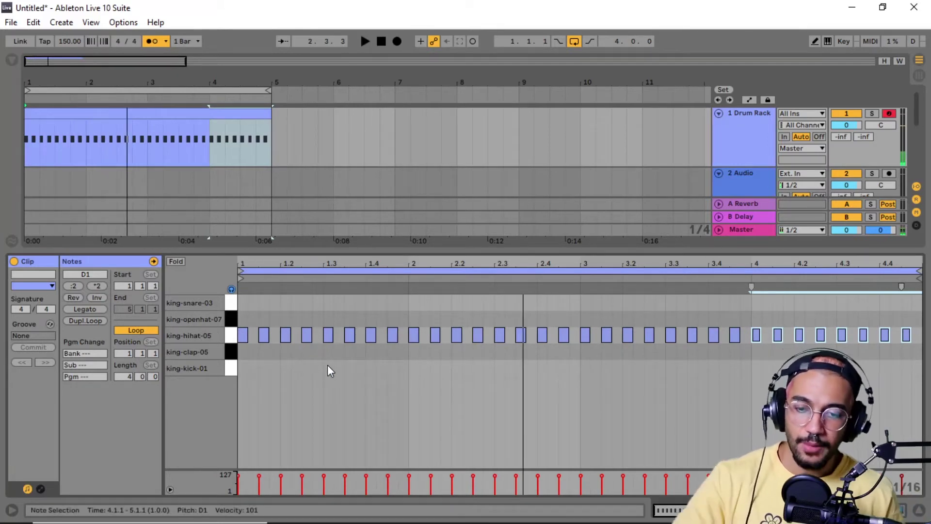
key("space")
key("space")
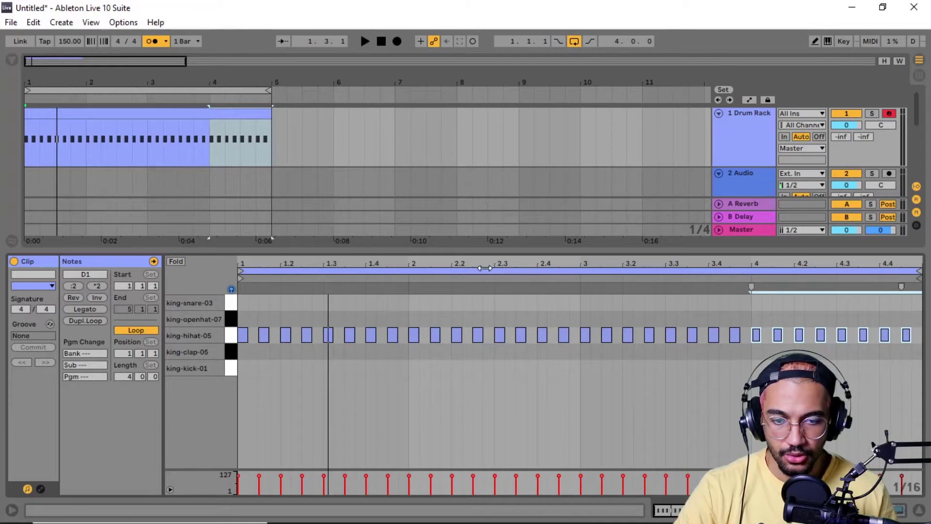
Add king-clap-05 notes on beat 3 of every bar, at 1.3, 2.3, 3.3 and 4.3, and play the loop
double_click(328, 351)
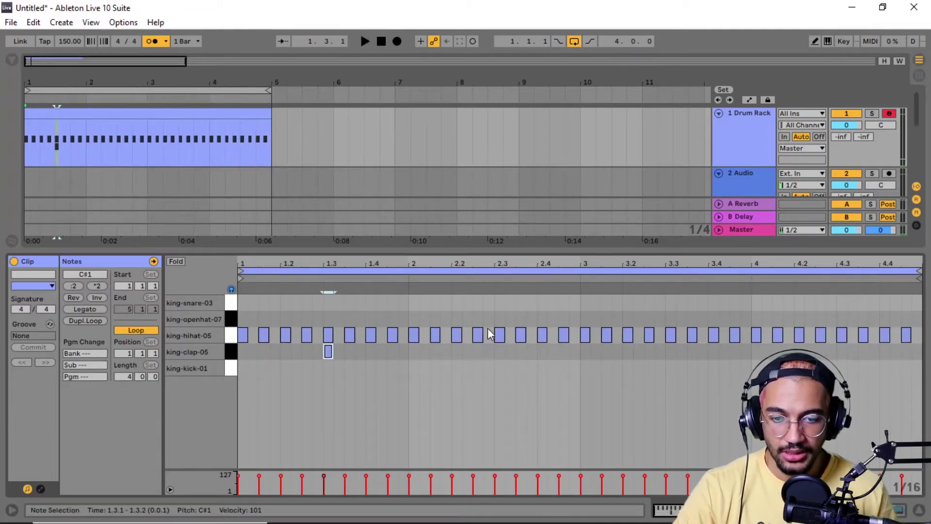
double_click(500, 356)
left_click(676, 356)
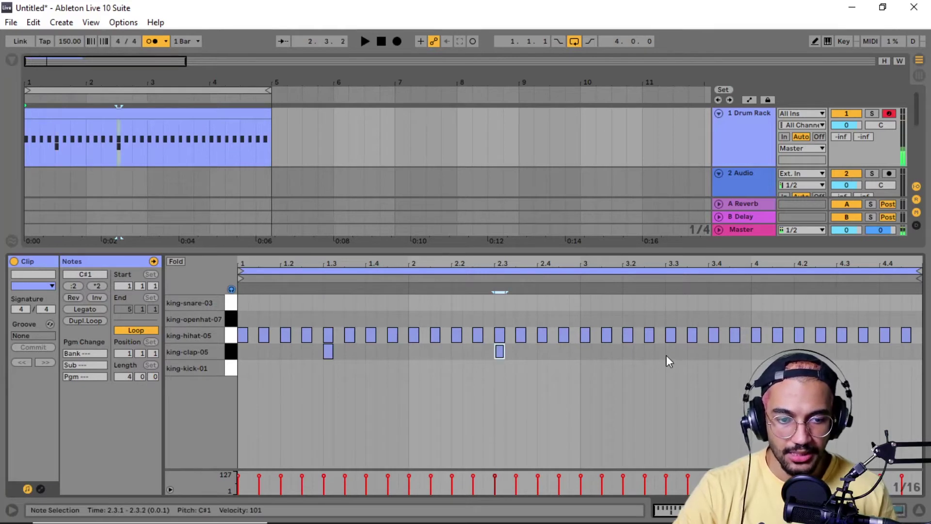
double_click(671, 351)
double_click(842, 351)
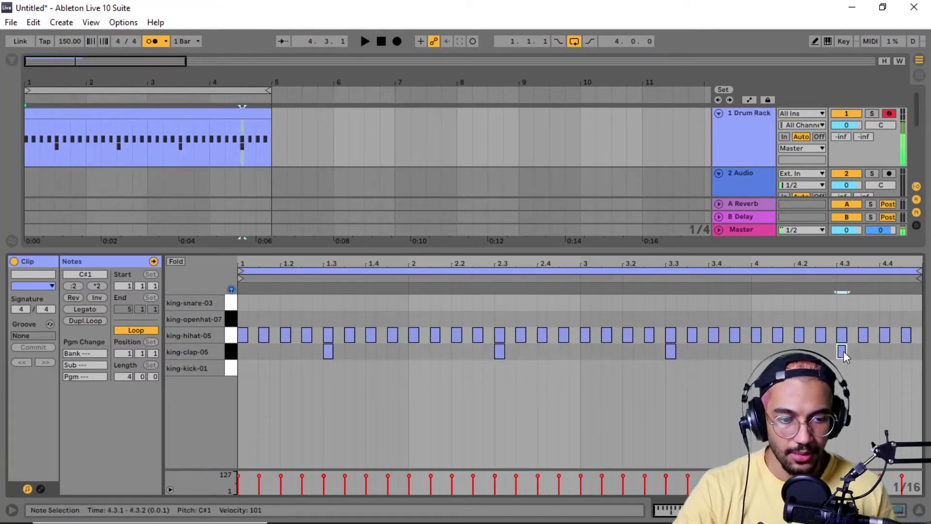
key("space")
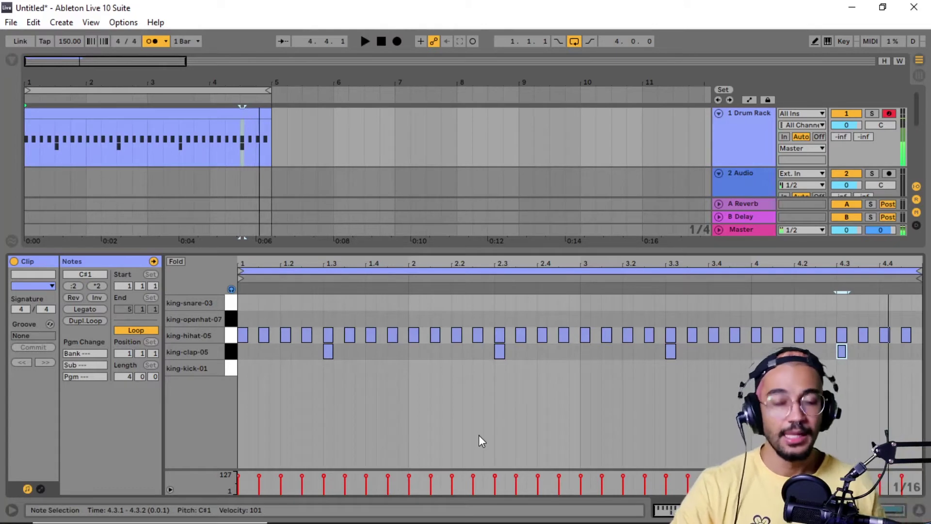
key("space")
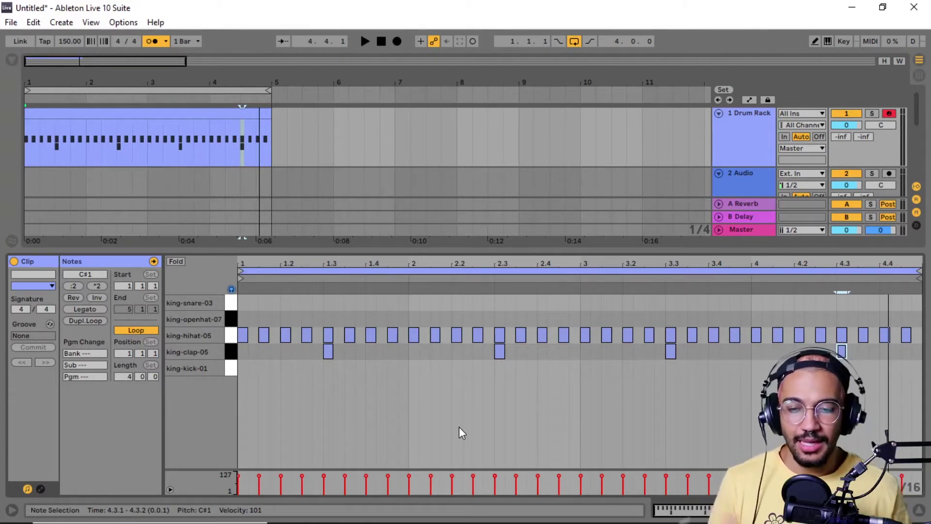
Program king-kick-01 notes at 1.1.1, 1.1.3, 1.4.3, 2.1.3, 3.1.1, 3.1.3, 3.4.3, 4.1.3, 4.3.3, 4.4.1 and 4.4.3, checking against playback
double_click(241, 367)
double_click(263, 368)
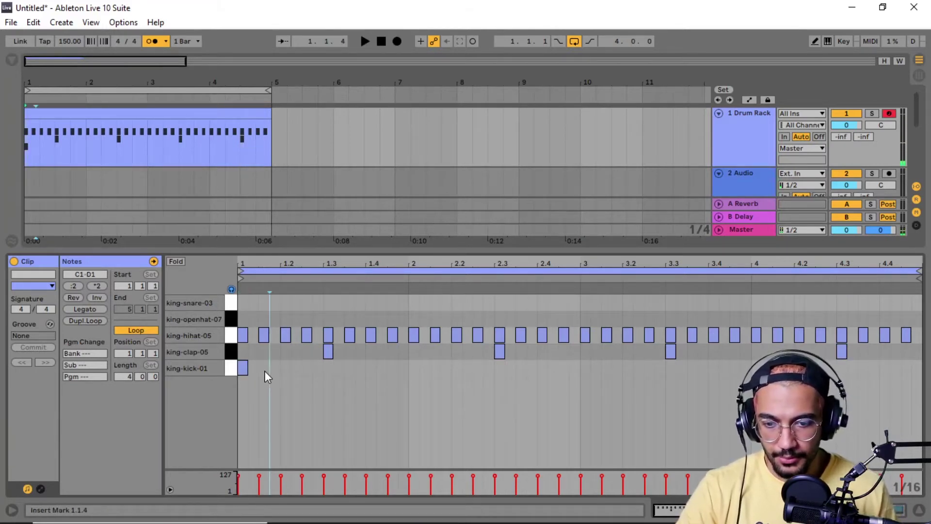
key("space")
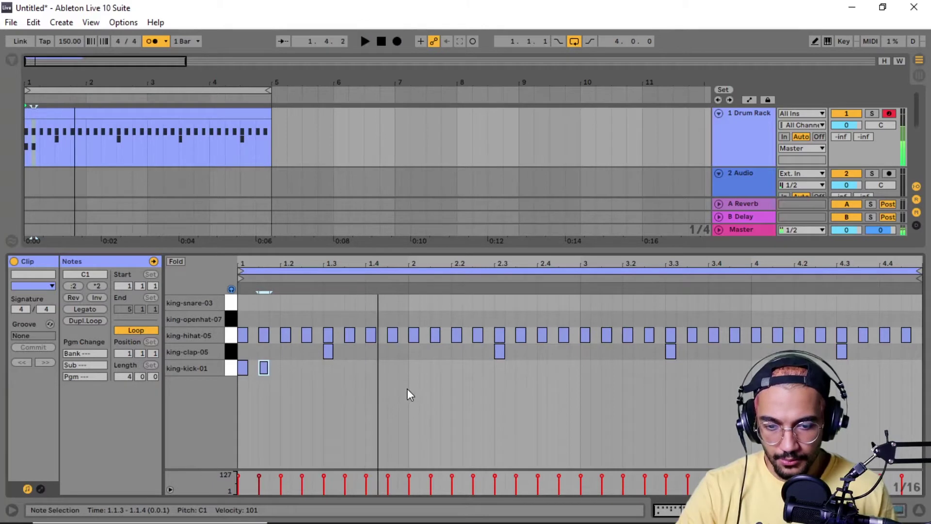
double_click(393, 367)
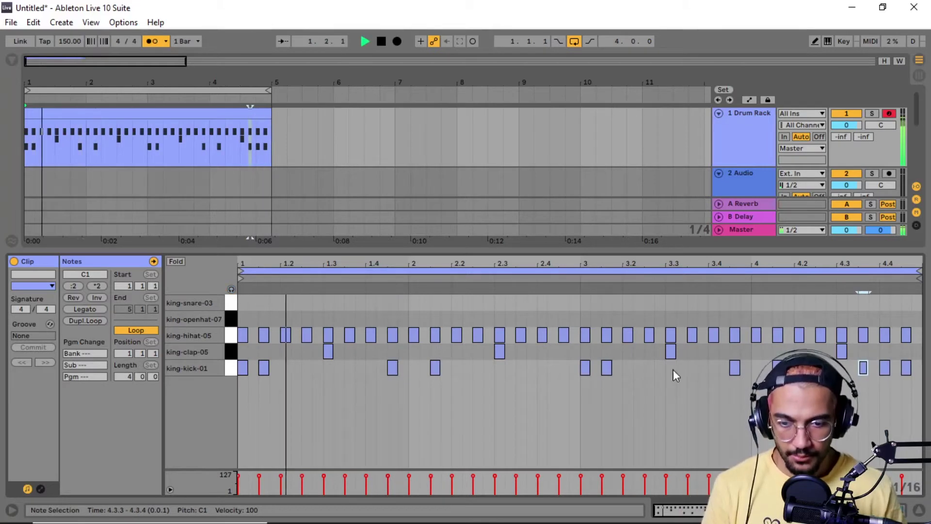
key("space")
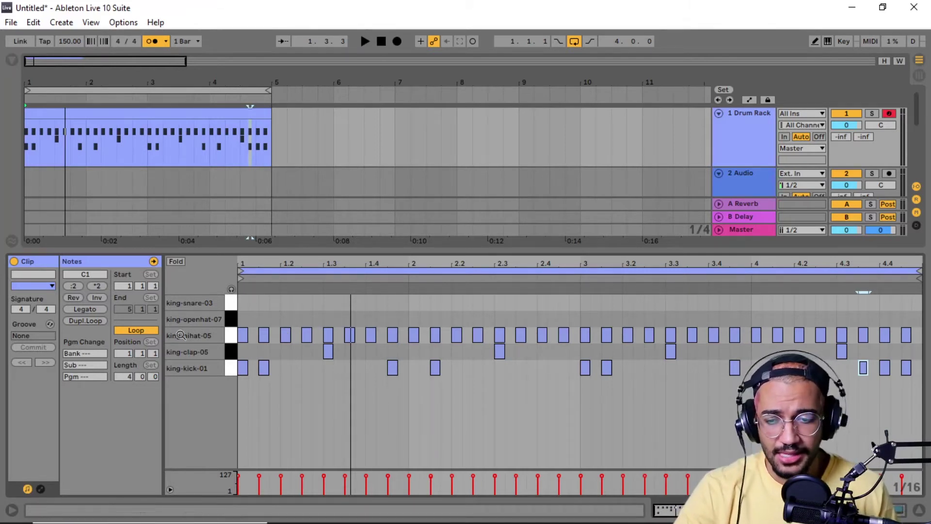
Add king-openhat-07 notes on beat 2 of every bar, at 1.2, 2.2, 3.2 and 4.2, while playing the loop
key("space")
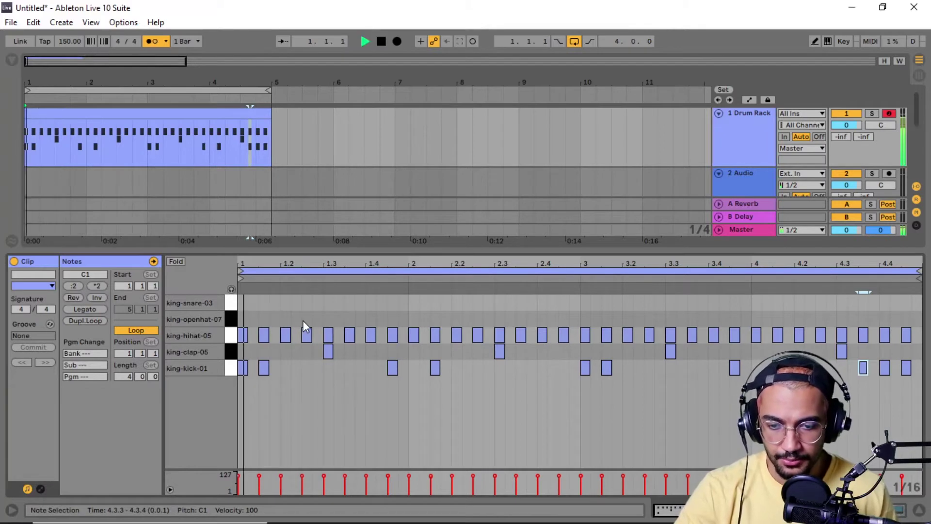
double_click(288, 319)
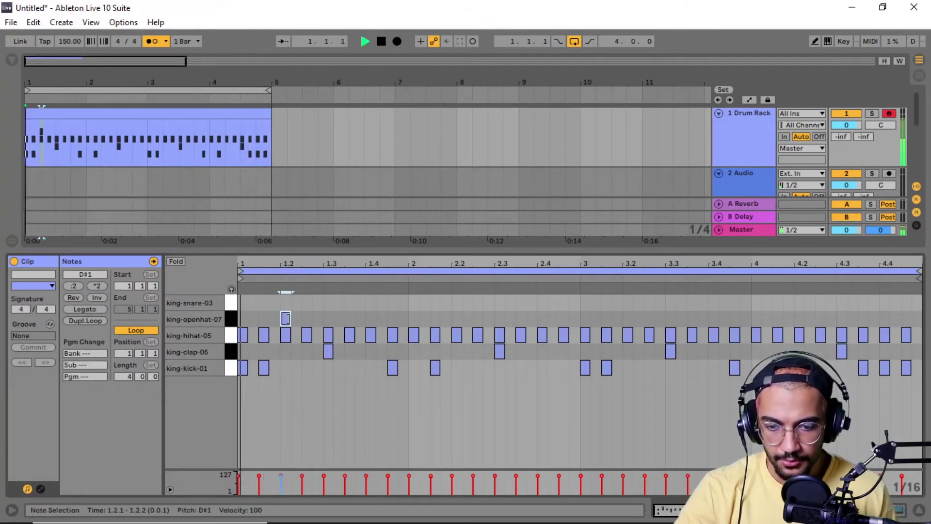
double_click(370, 318)
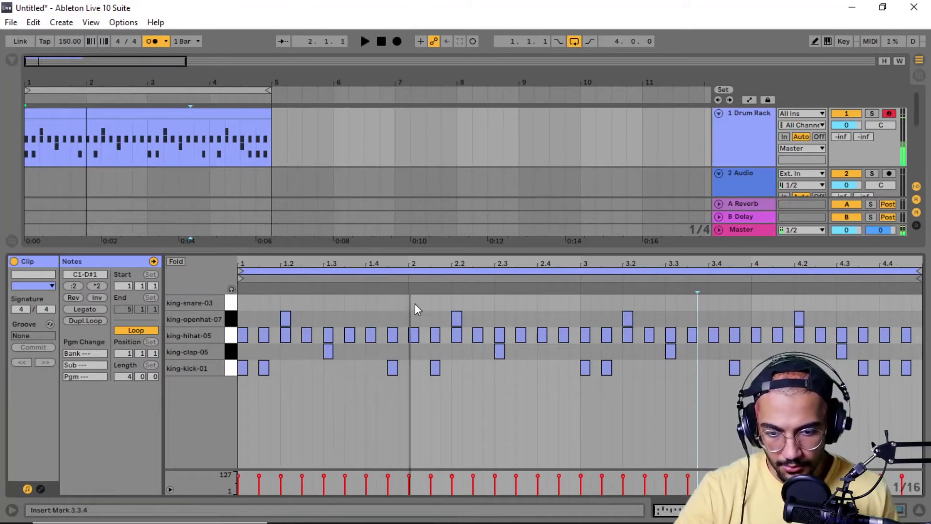
key("space")
Try a king-snare-03 note at 2.1.1 against the playing loop and remove it
double_click(414, 303)
key("space")
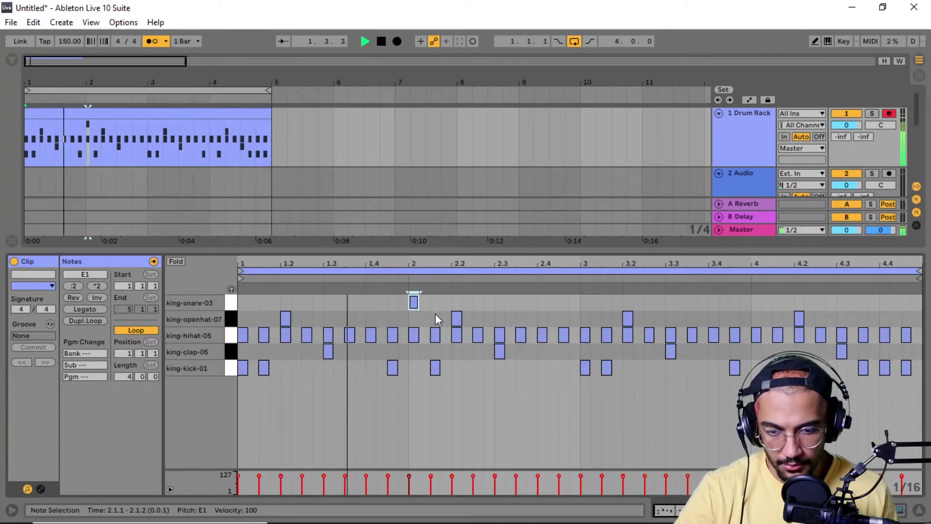
double_click(412, 303)
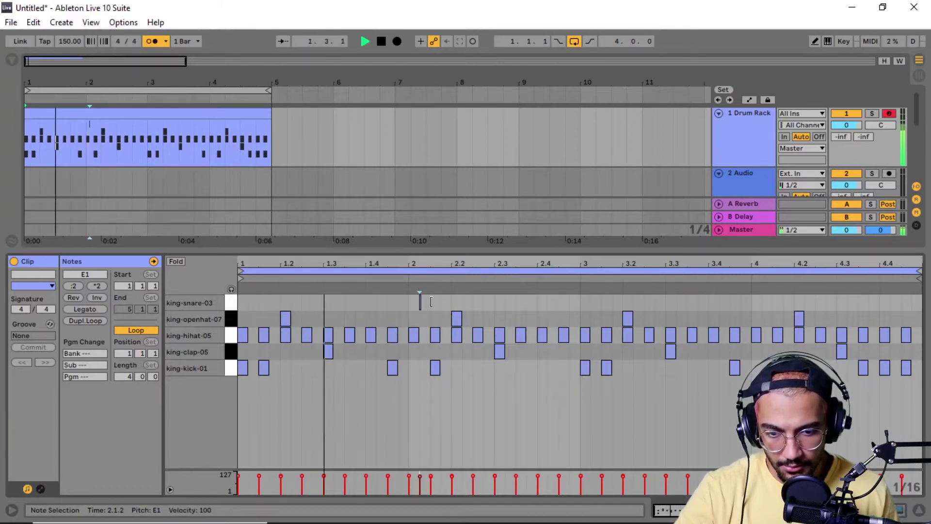
key("space")
left_click(411, 307)
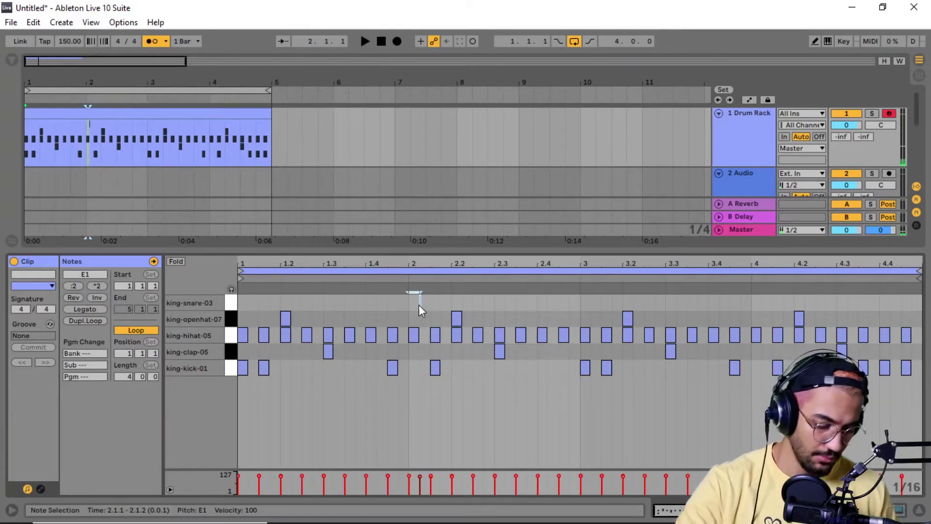
Place a king-snare-03 note at 2.1.3, listen to the loop, and move the snare to 2.2.3
double_click(435, 305)
key("space")
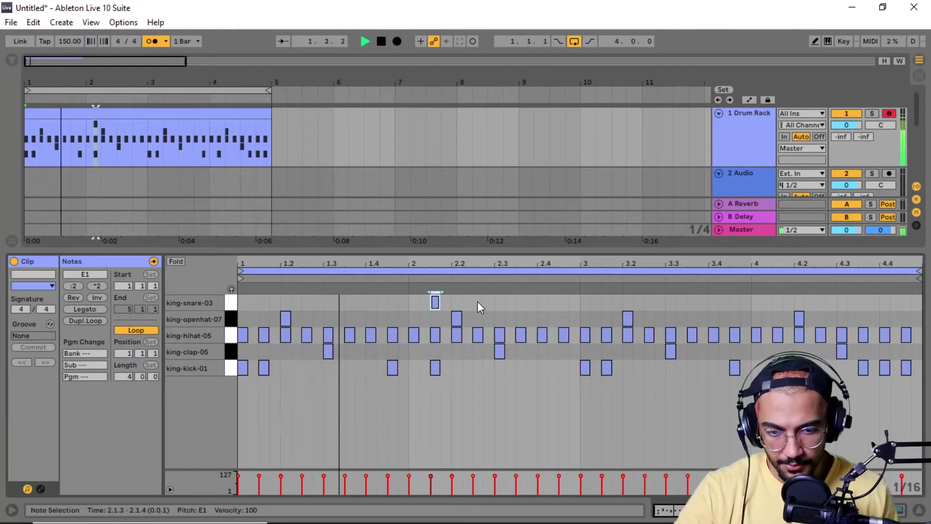
key("space")
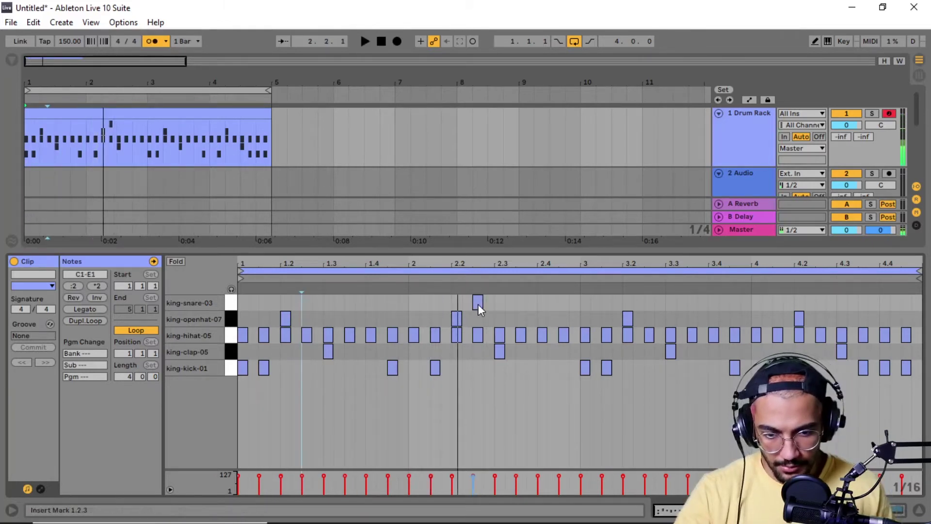
Move the king-snare-03 note from 2.2.3 to 2.1.3, and replace the king-kick-01 note at 2.1.3 with one at 2.2.3 during playback
left_click(438, 305)
left_click(424, 368)
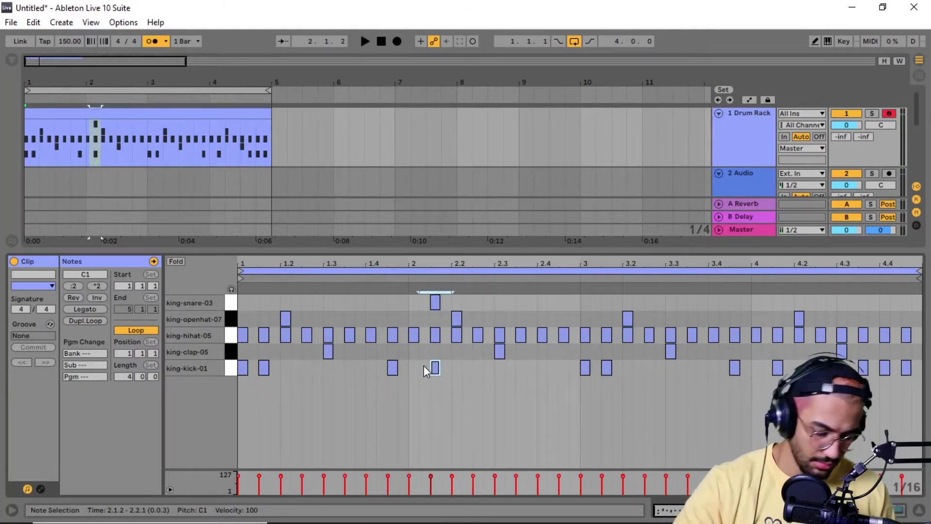
key("space")
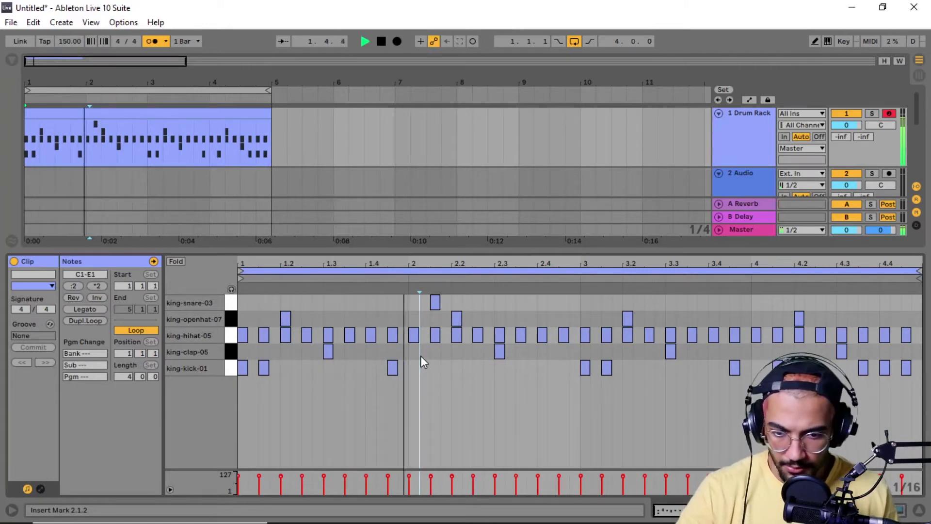
double_click(478, 367)
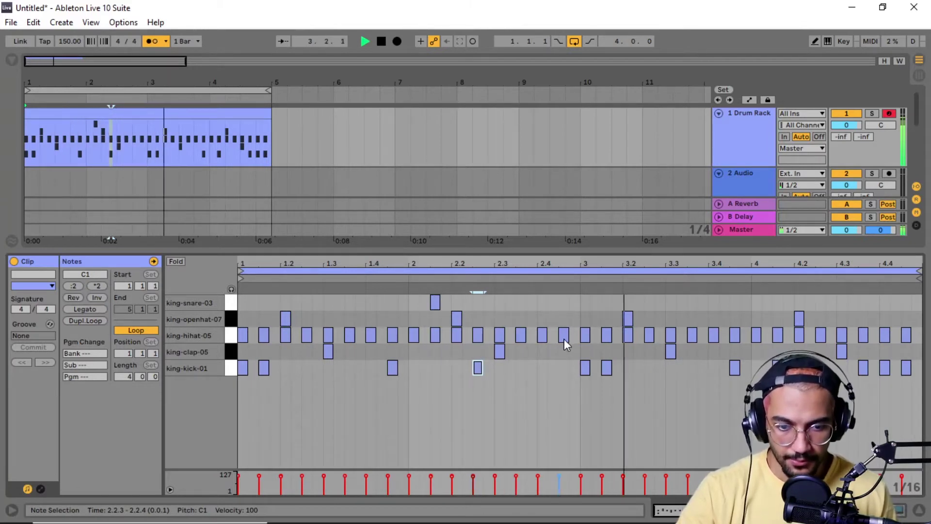
Delete all notes in bars 3 and 4 and duplicate the full pattern of bars 1 and 2 in their place
left_click_drag(588, 307, 915, 395)
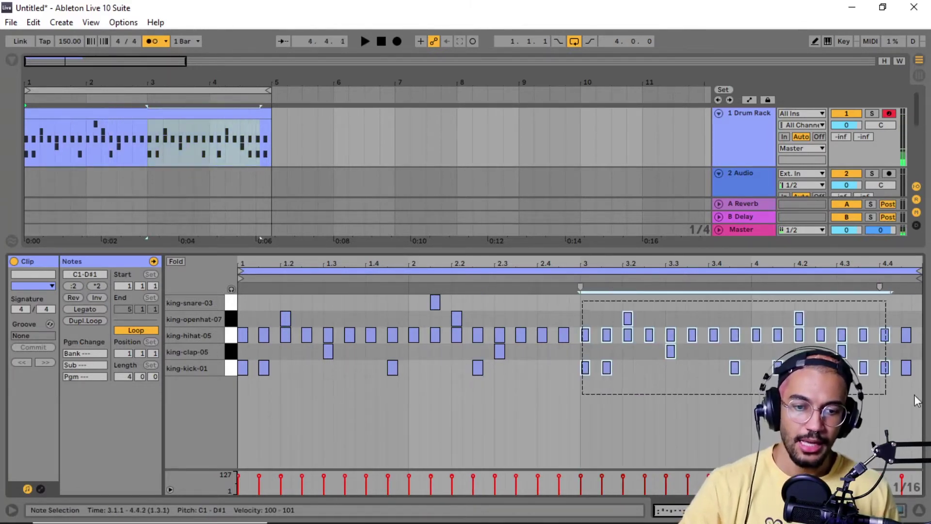
key("space")
key("Delete")
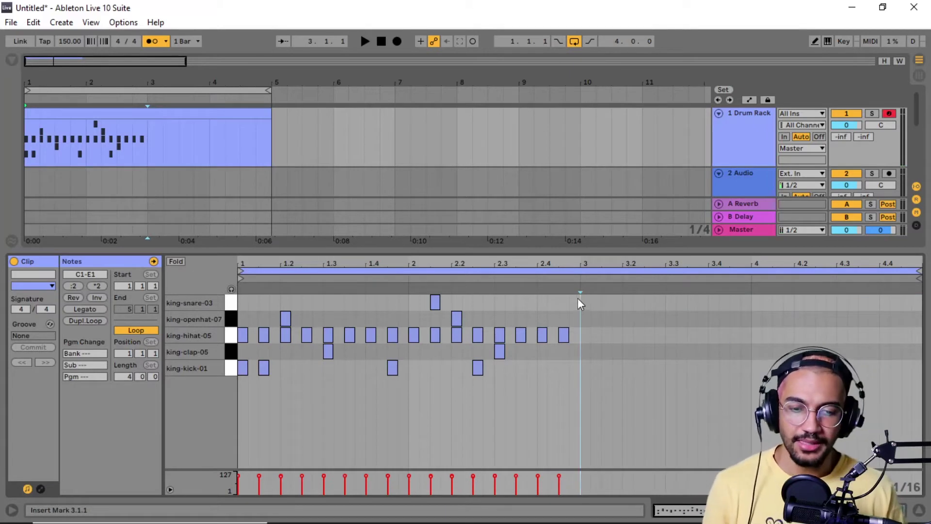
left_click_drag(577, 297, 239, 395)
key("ctrl+d")
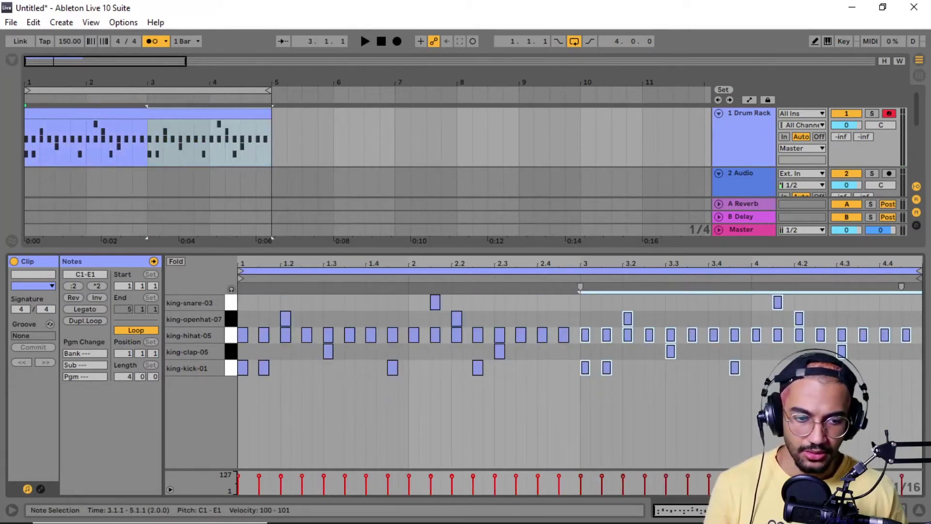
Add king-kick-01 notes at 4.3.3, 4.4.1 and 4.4.3 and listen to the loop
left_click(795, 388)
double_click(863, 368)
double_click(884, 368)
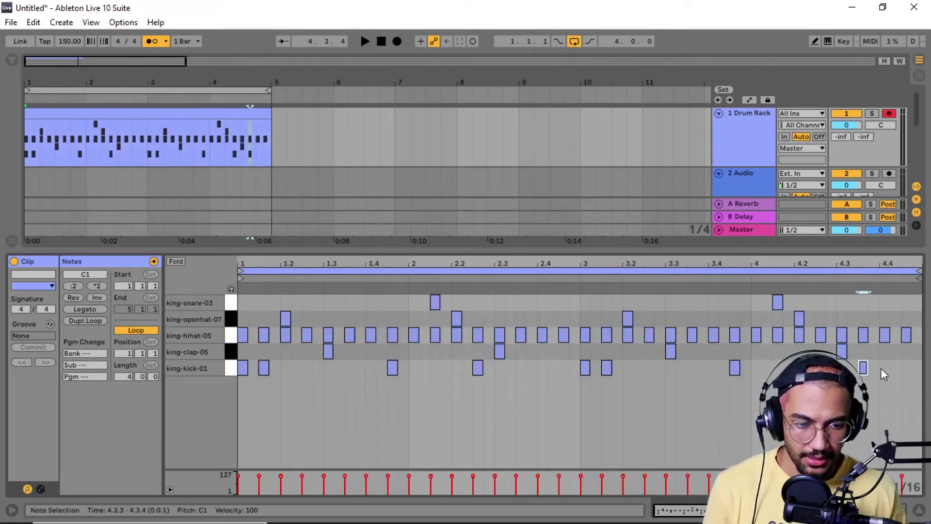
double_click(906, 368)
key("space")
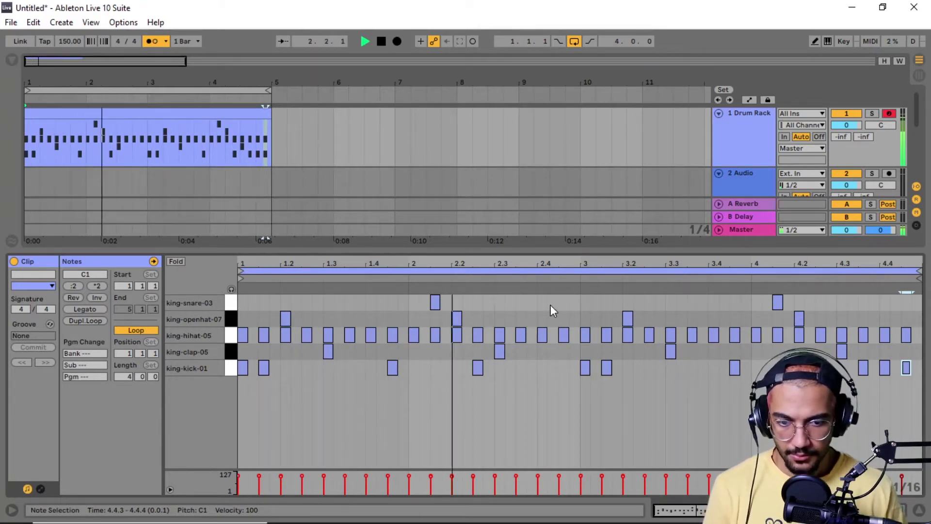
key("space")
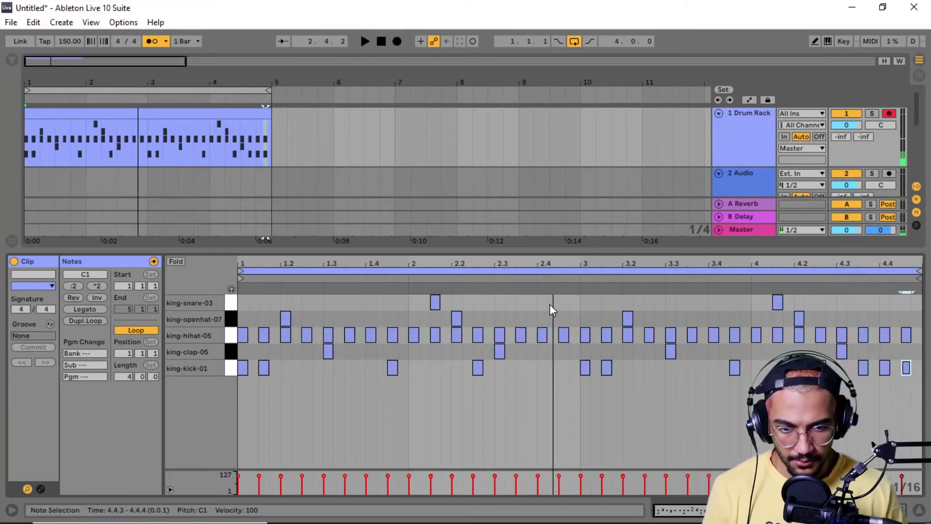
Add king-snare-03 notes at 2.4.3 and 2.4.4, trying an extra one at 2.4.2 and removing it while checking playback
double_click(552, 302)
double_click(563, 302)
key("space")
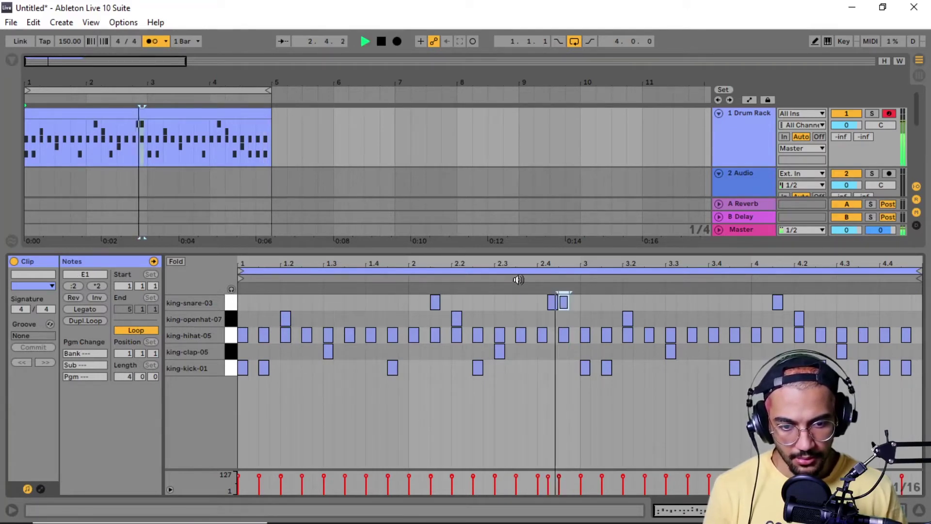
key("space")
double_click(576, 302)
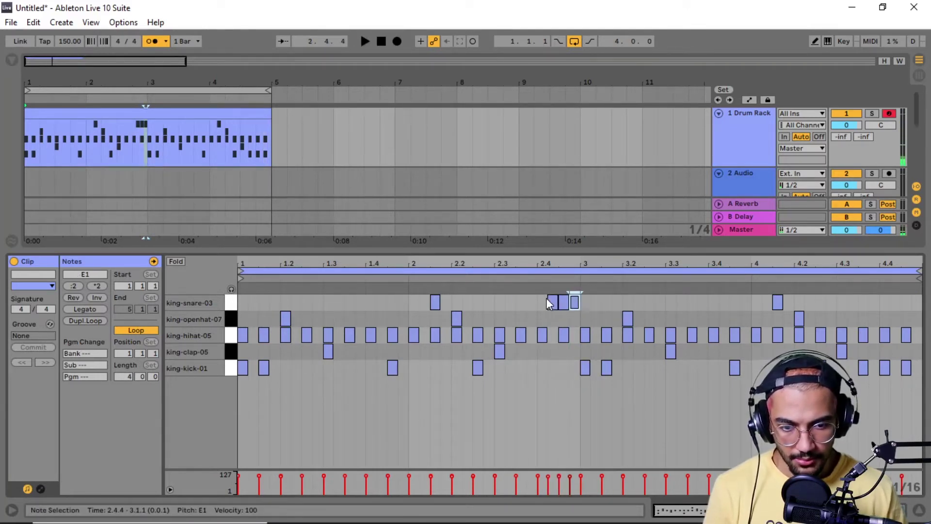
double_click(552, 299)
key("space")
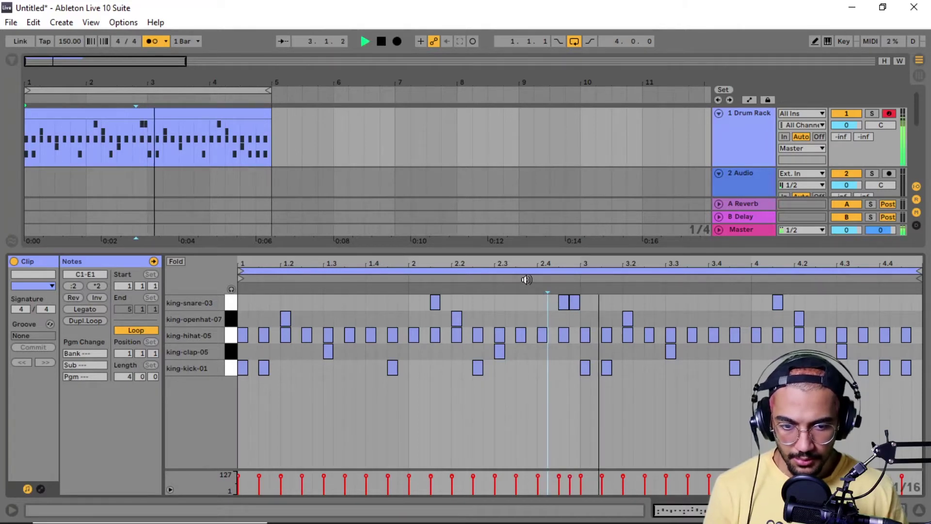
key("space")
Lower the velocity of the king-snare-03 note at 2.4.3 to 19 and listen to the loop
left_click_drag(545, 301, 569, 303)
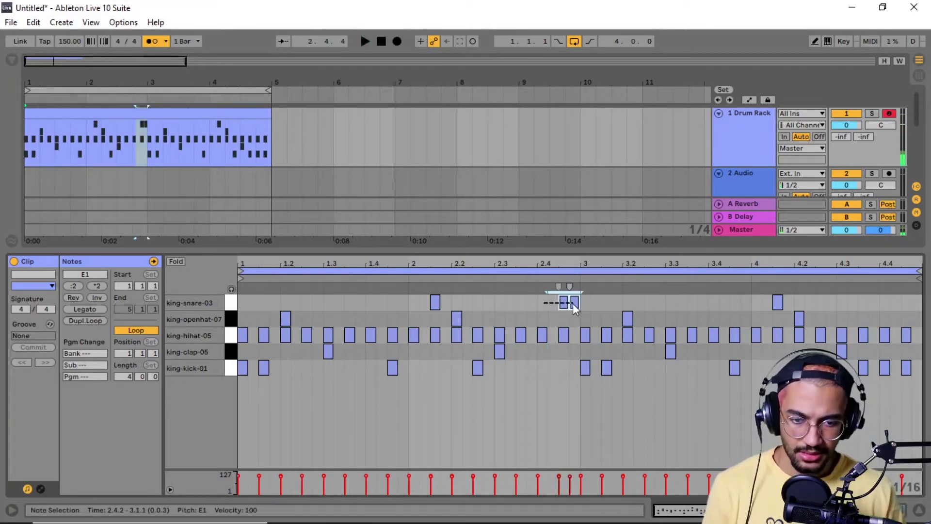
left_click(563, 305)
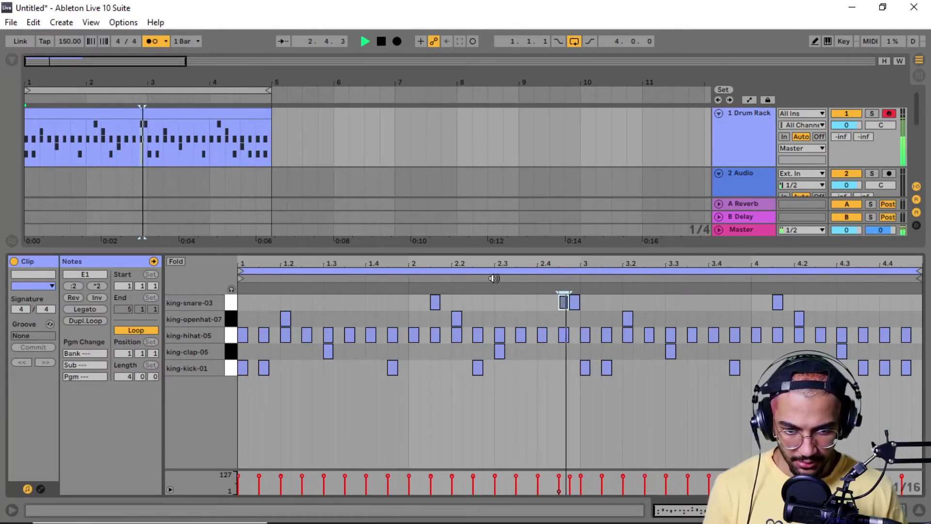
key("space")
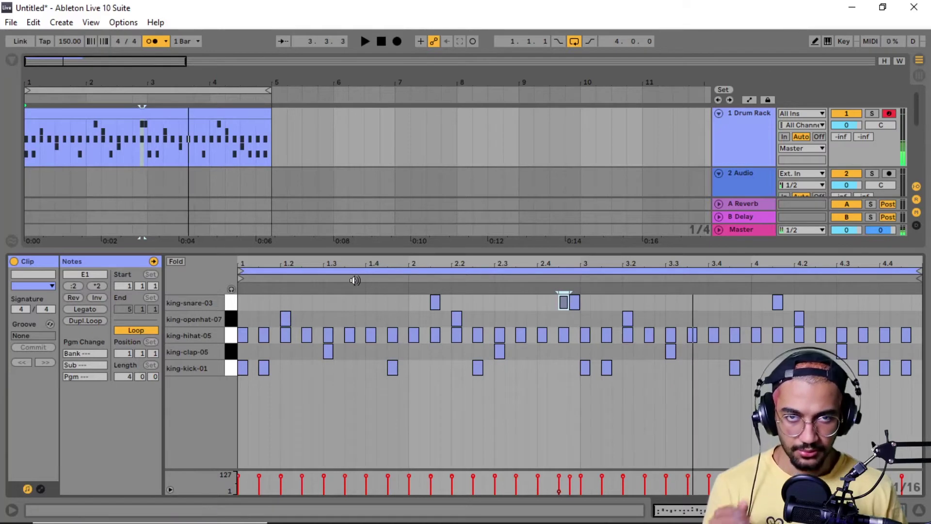
key("space")
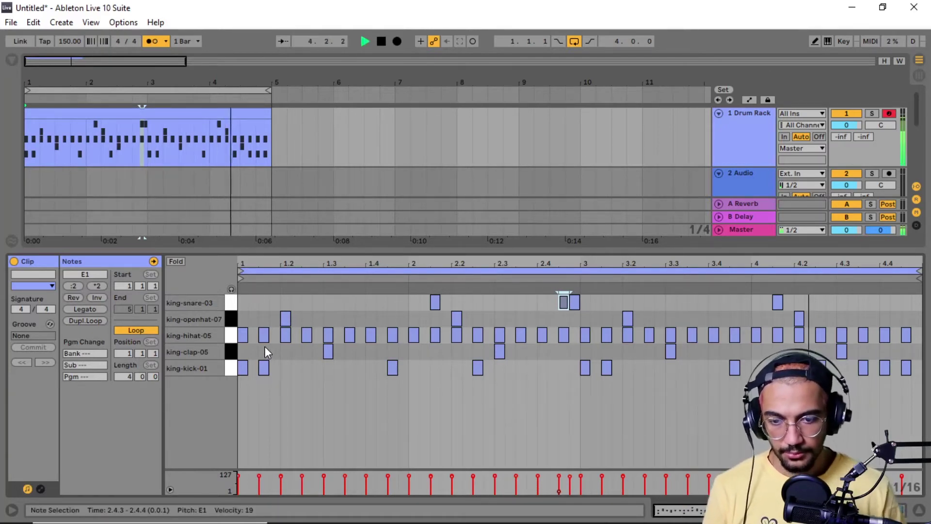
Try an extra king-hihat-05 note at 1.1.2 against the playing loop and remove it
double_click(252, 335)
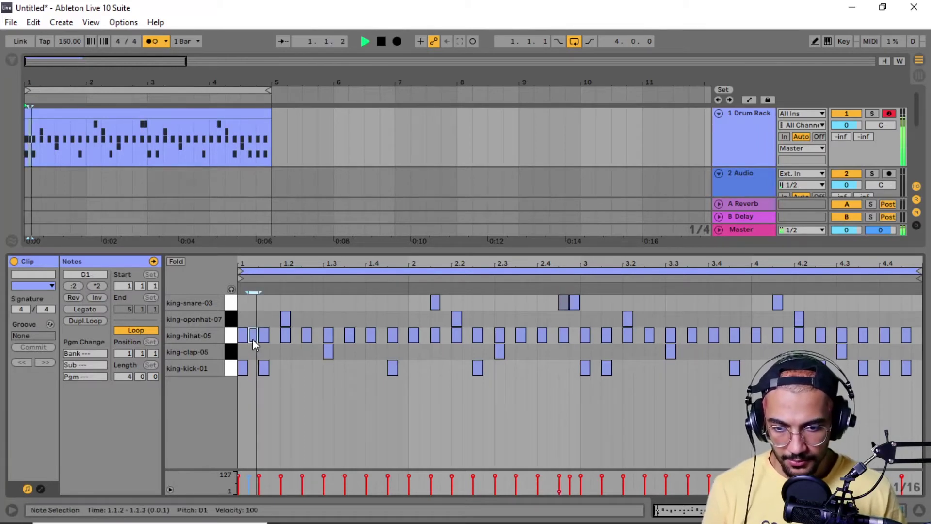
double_click(253, 334)
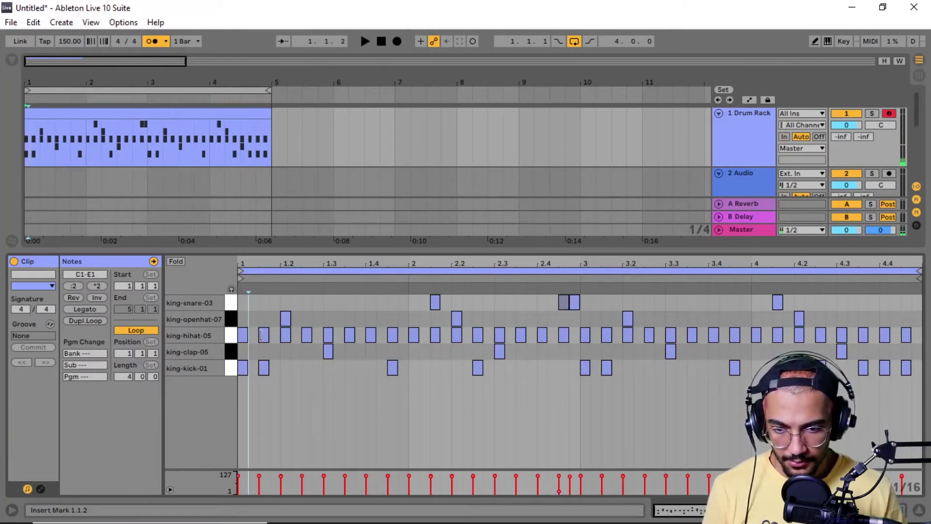
key("space")
key("space")
mouse_move(269, 265)
left_mouse_down()
mouse_move(270, 287)
mouse_move(260, 257)
left_mouse_up()
key("space")
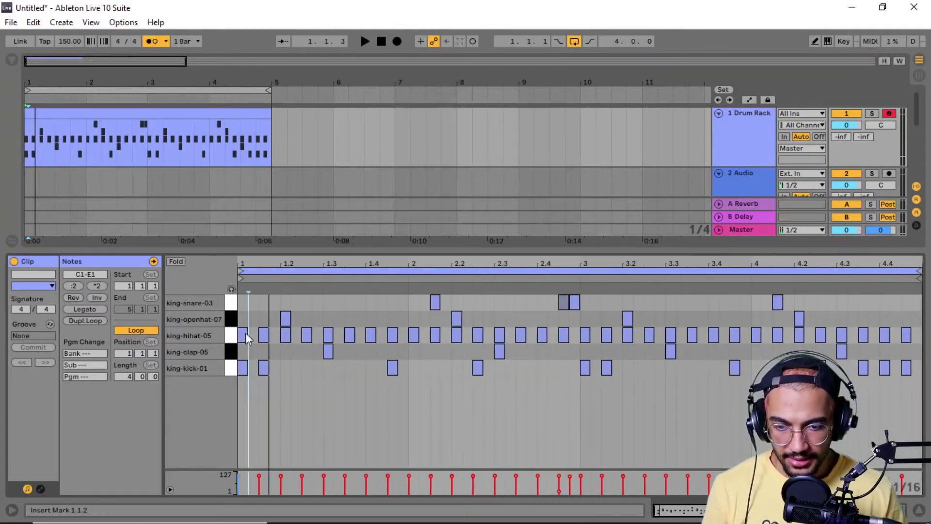
Delete every king-hihat-05 note after the first one and add a new hi-hat note at 1.1.3
left_click_drag(253, 338, 923, 345)
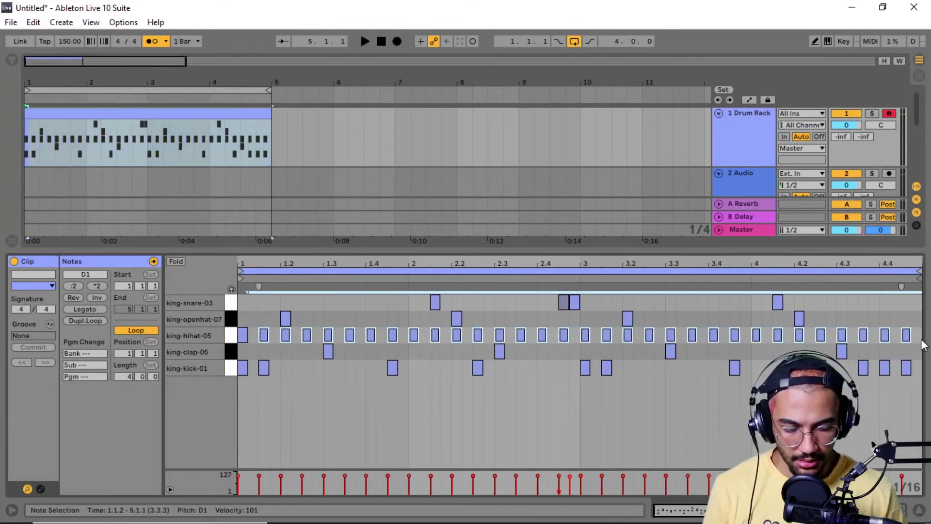
key("Delete")
double_click(267, 339)
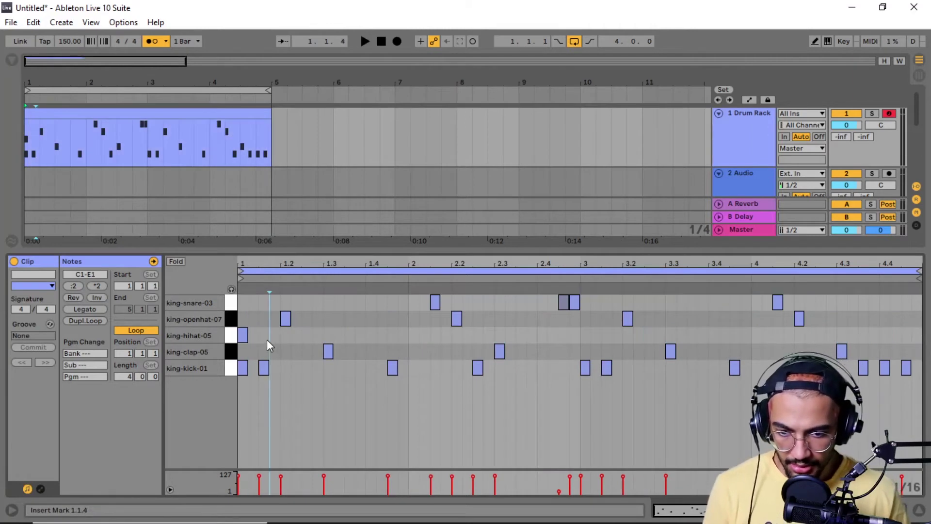
Set the velocity of the king-hihat-05 note at 1.1.3 to 48
left_click(259, 474)
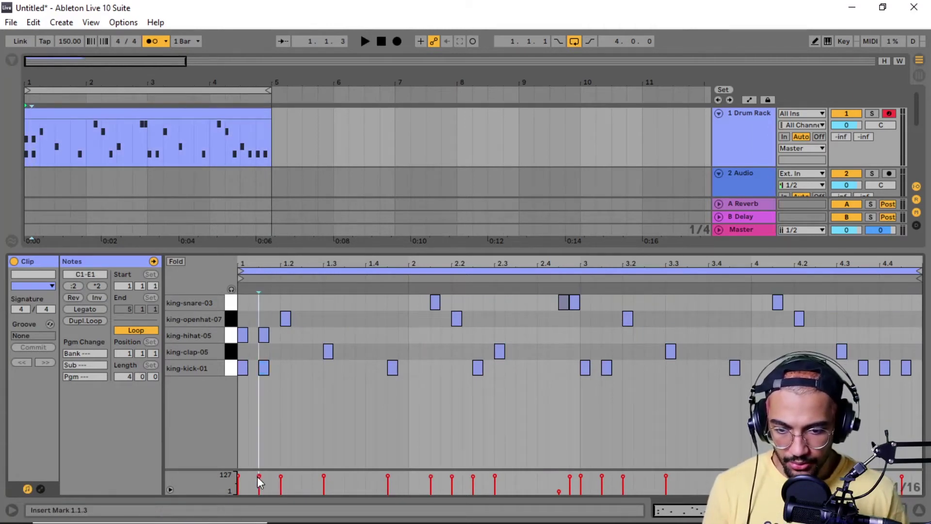
left_click_drag(258, 478, 264, 483)
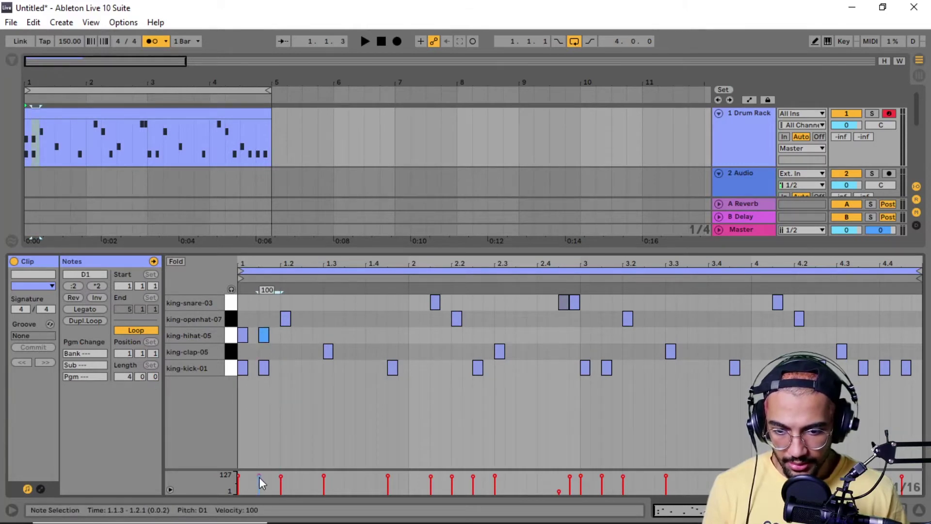
left_click_drag(259, 476, 259, 490)
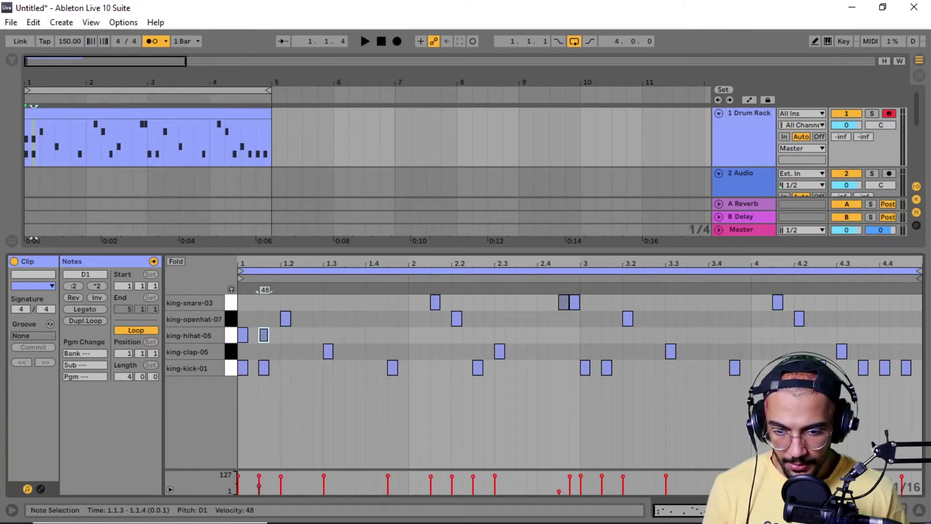
Select the loud and soft hi-hat notes at 1.1.1 and 1.1.3 and duplicate the pair repeatedly through the end of bar 4
left_click(241, 335, "shift")
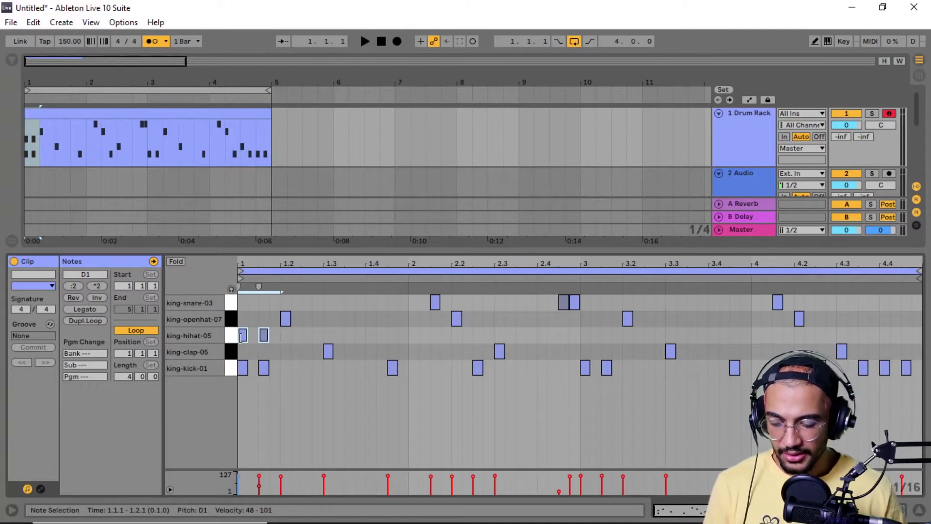
key("ctrl+d")
key("ctrl+d")
key("ctrl+d")
key("ctrl+d")
key("ctrl+d")
key("ctrl+d")
key("ctrl+d")
key("ctrl+d")
key("ctrl+d")
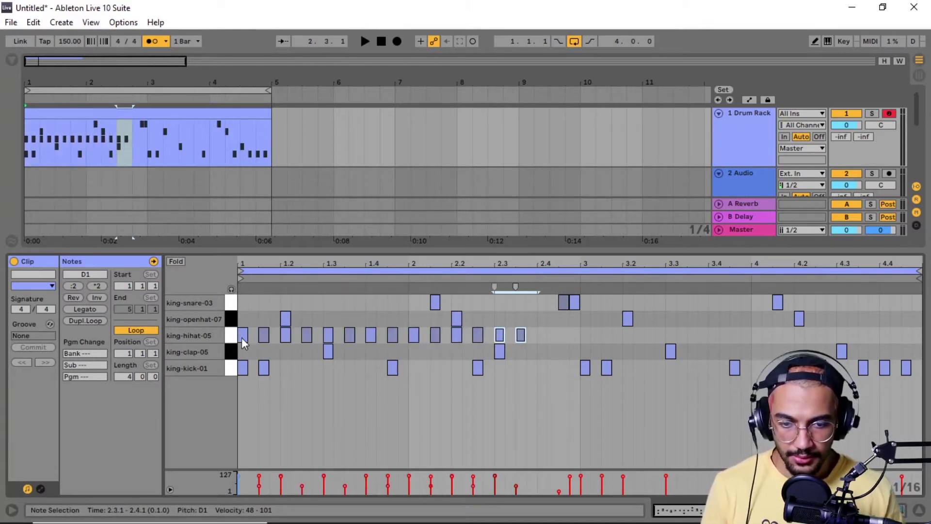
key("ctrl+d")
key("ctrl+d")
key("ctrl+d")
key("ctrl+d")
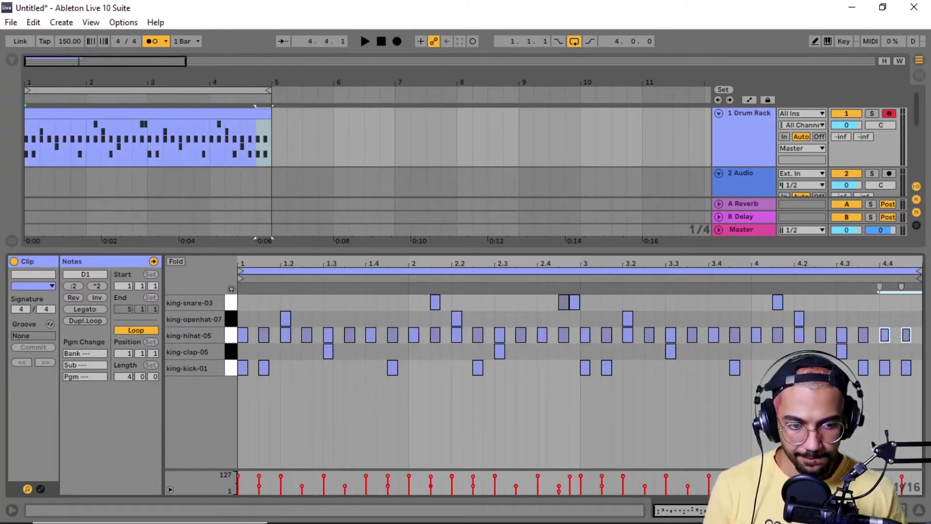
Solo the king-hihat-05 pad in the Drum Rack, listen to it with the metronome turned off, and unsolo the pad
key("shift+Tab")
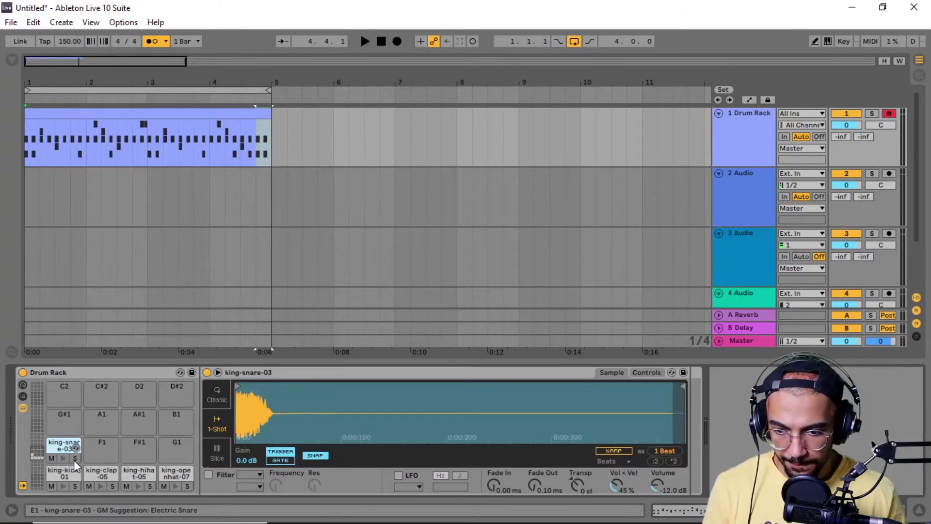
left_click(155, 487)
key("space")
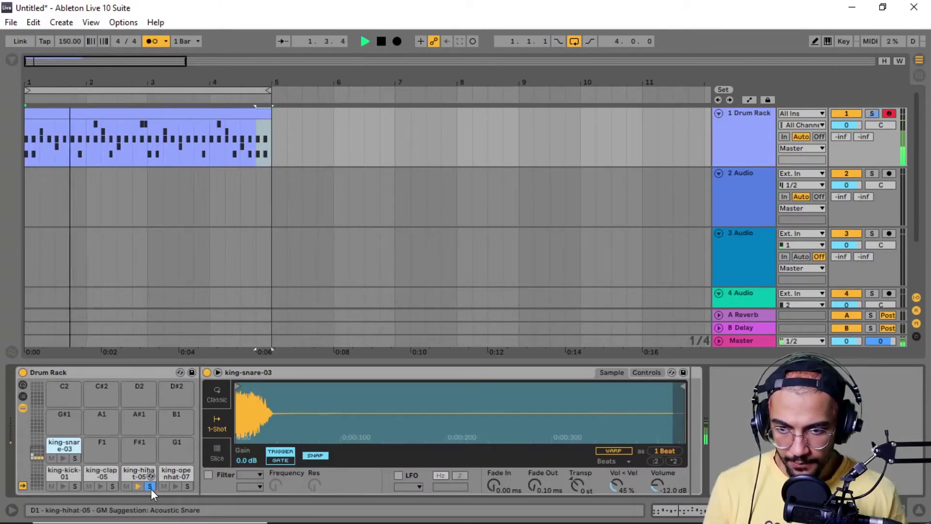
left_click(148, 40)
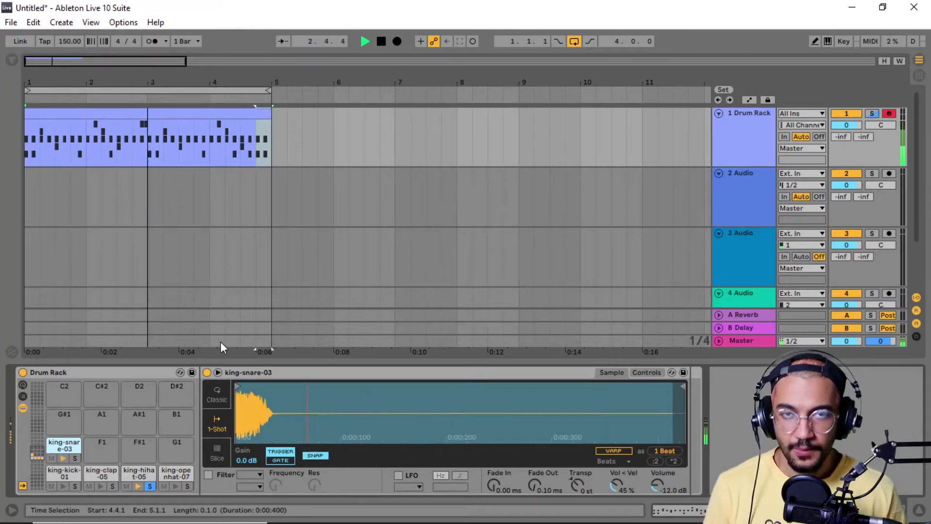
key("space")
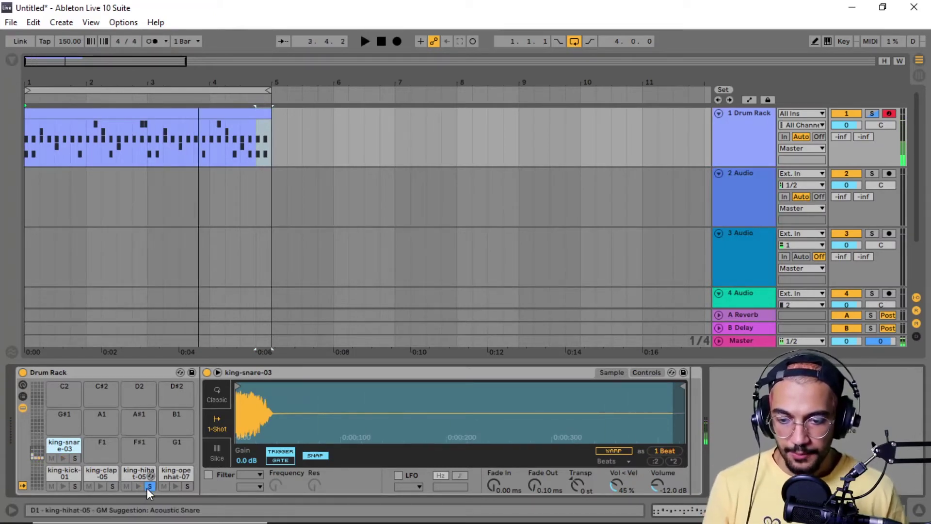
left_click(149, 486)
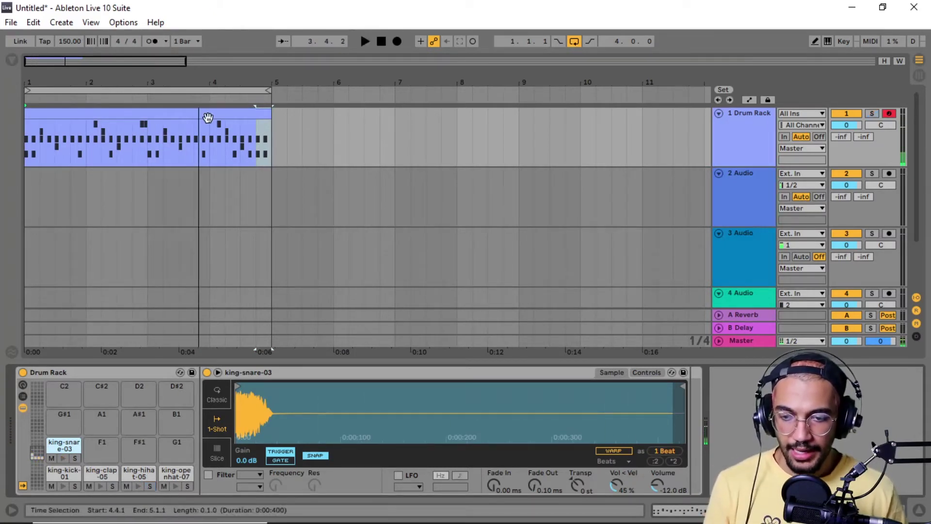
Audition king-hihat-01 to king-hihat-04 in the kit's Hats folder and load king-hihat-04.wav onto the empty F1 pad of the Drum Rack
left_click(9, 61)
left_click(738, 133)
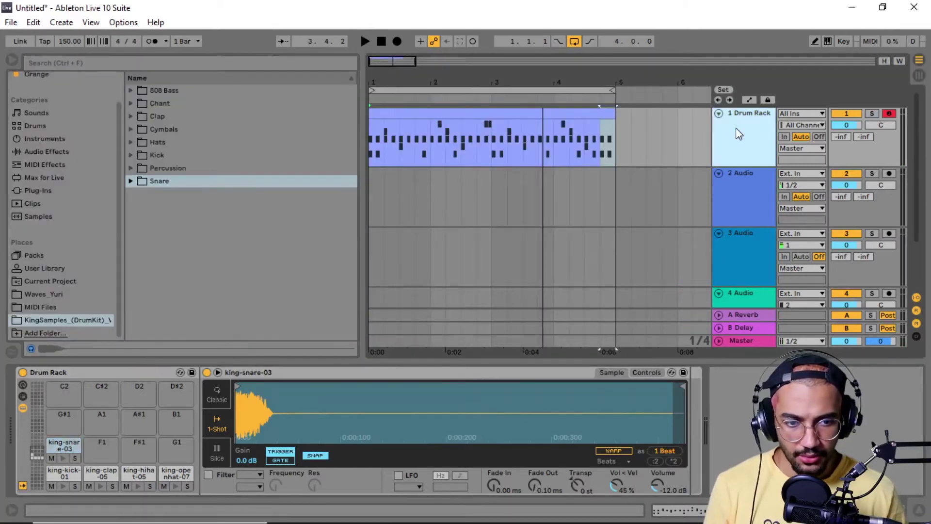
left_click(132, 142)
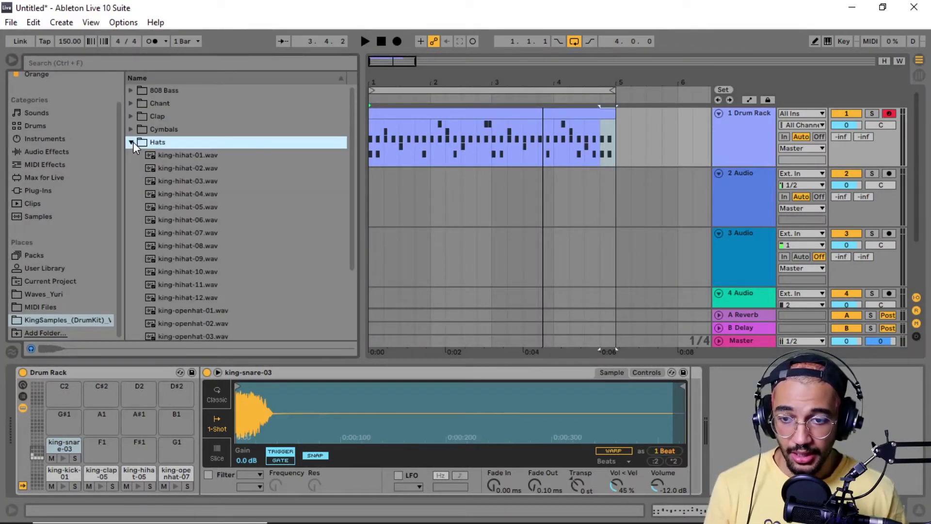
left_click(177, 155)
left_click(179, 165)
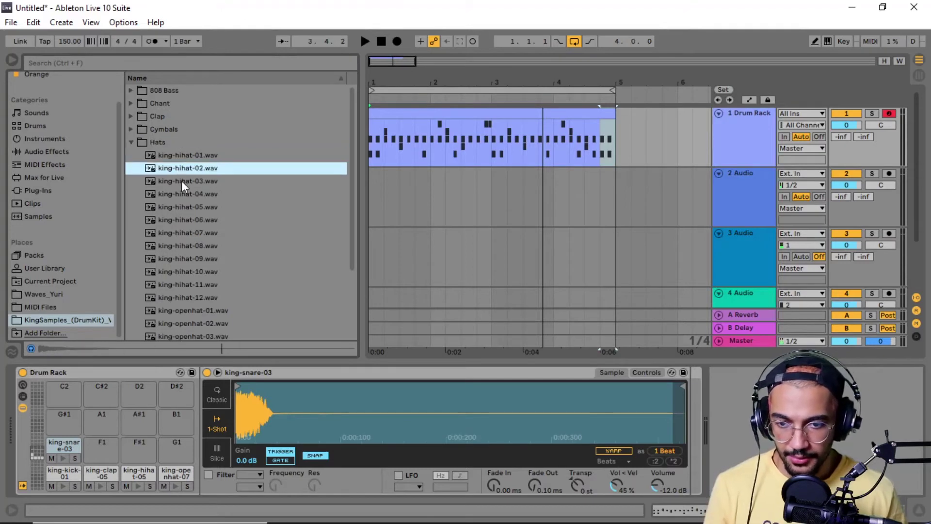
left_click(181, 180)
left_click(184, 194)
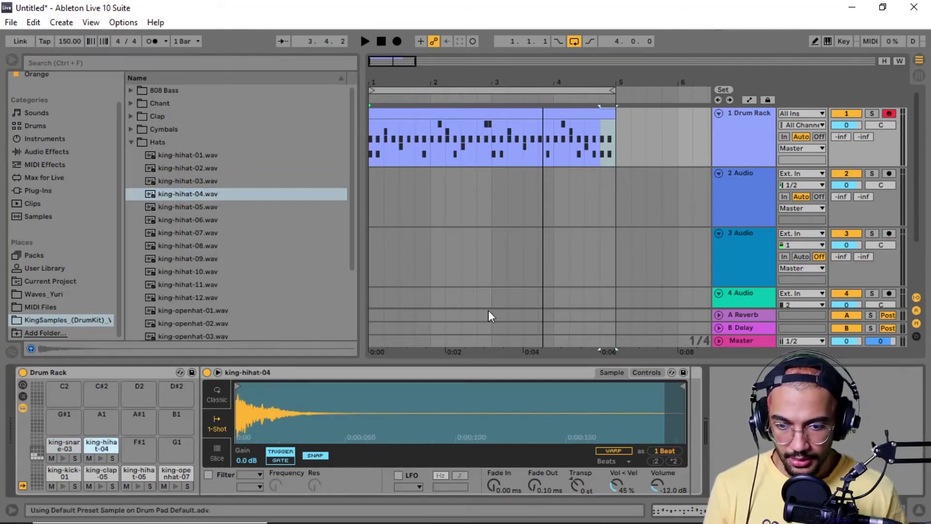
Open the Drum Rack clip's notes, play back bar 1 on a 1/32 grid, and enable Draw Mode
double_click(491, 113)
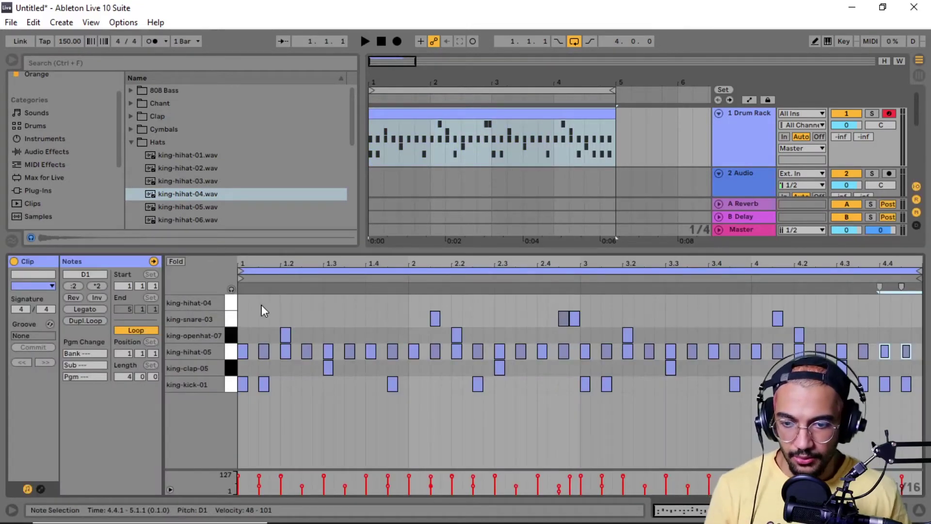
left_click_drag(252, 260, 252, 291)
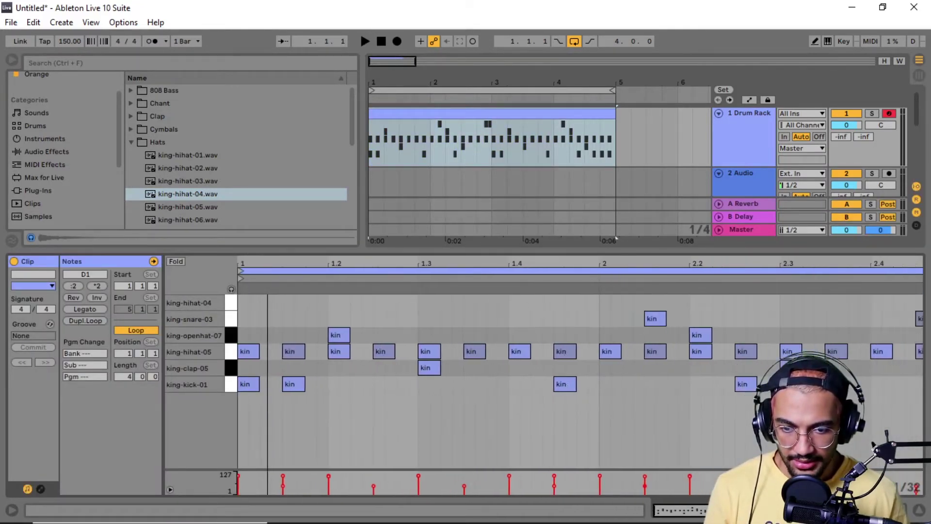
key("space")
key("space")
key("space")
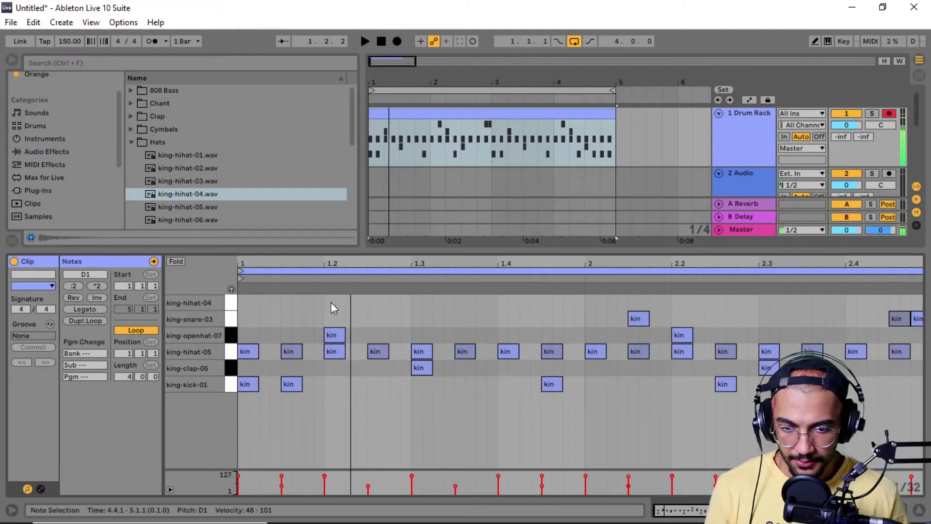
left_click(331, 301)
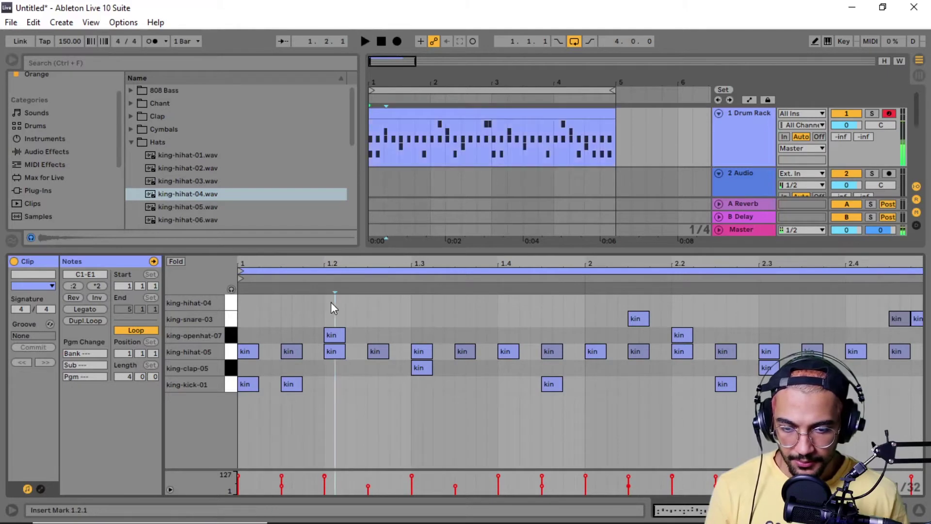
left_click(813, 42)
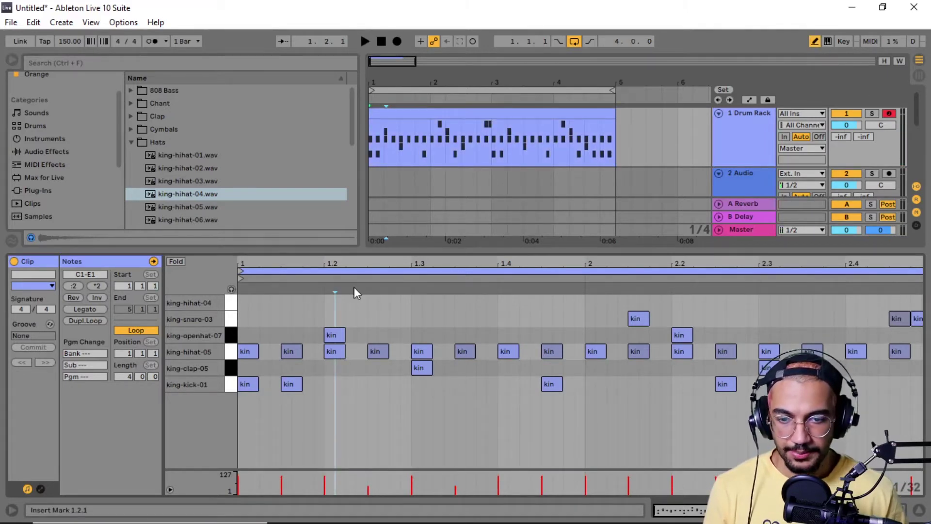
Try four consecutive 1/32 king-hihat-04 notes from 1.2.1 to 1.2.3, play them back, and erase them
mouse_move(328, 297)
left_mouse_down()
mouse_move(511, 287)
mouse_move(322, 294)
left_mouse_up()
left_click_drag(332, 300, 364, 302)
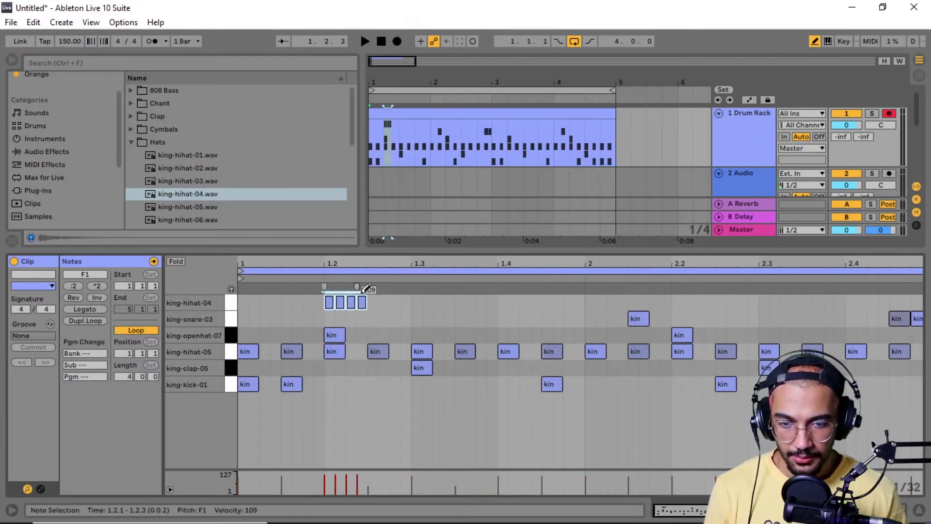
key("space")
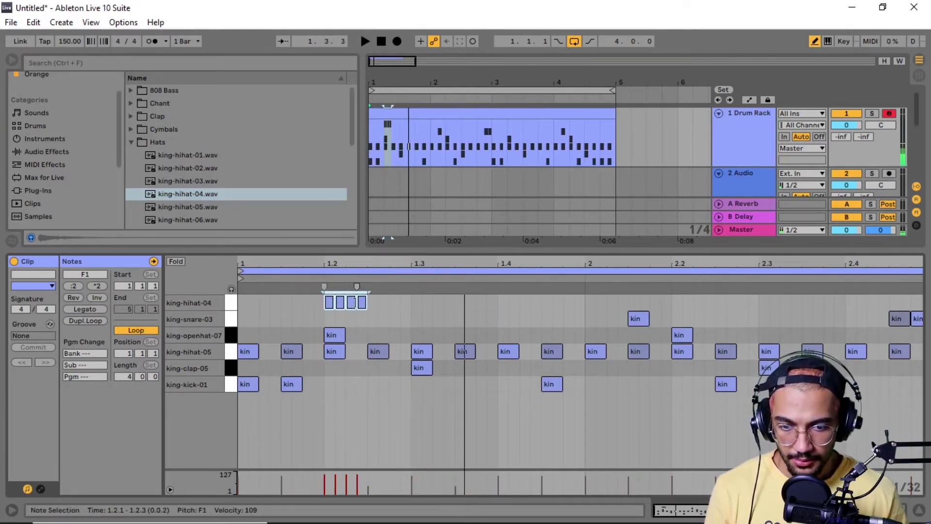
left_click_drag(363, 301, 333, 308)
key("space")
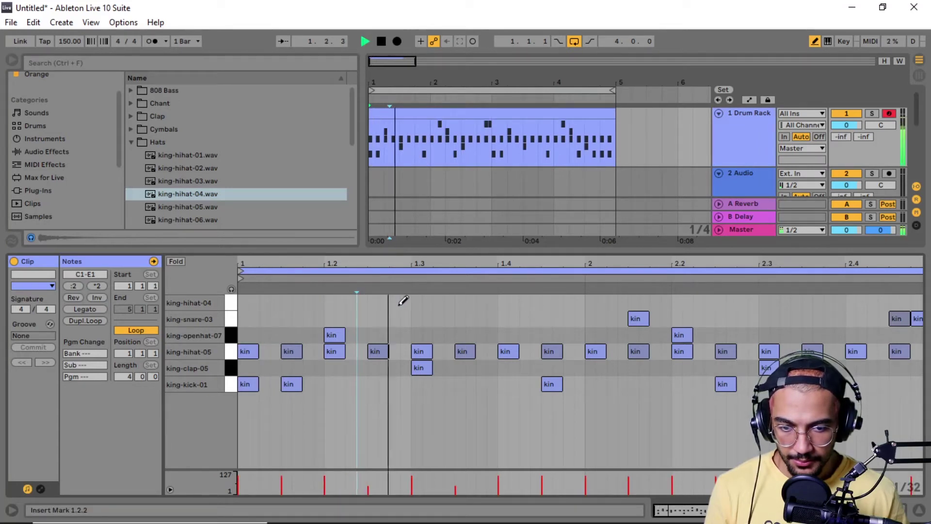
Listen to bar 1, try a single king-hihat-04 note at 1.4.1, and erase it
key("space")
key("space")
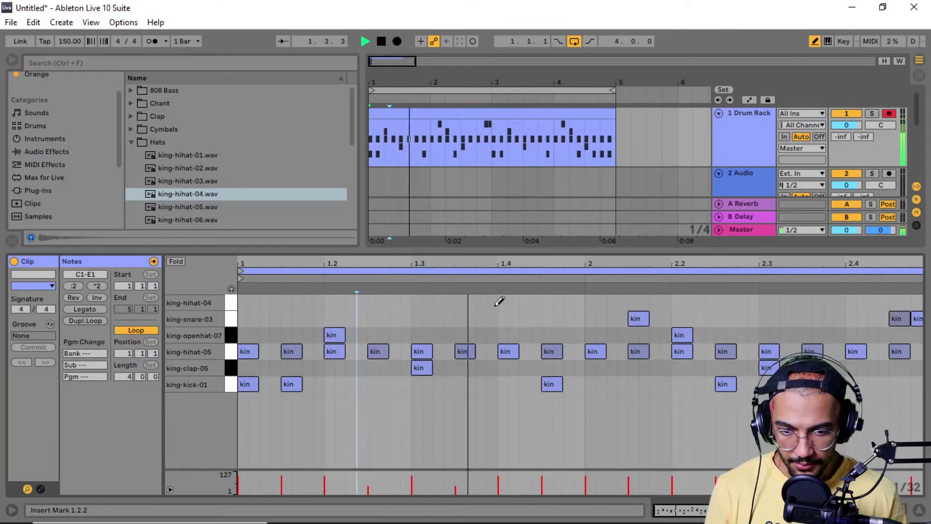
key("space")
mouse_move(499, 302)
left_mouse_down()
mouse_move(538, 292)
mouse_move(516, 300)
left_mouse_up()
key("space")
key("space")
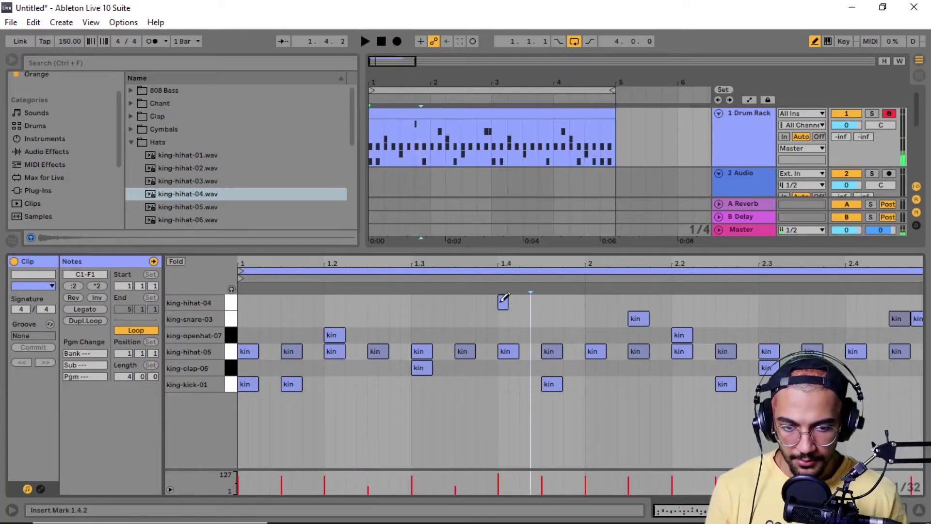
left_click(505, 297)
key("space")
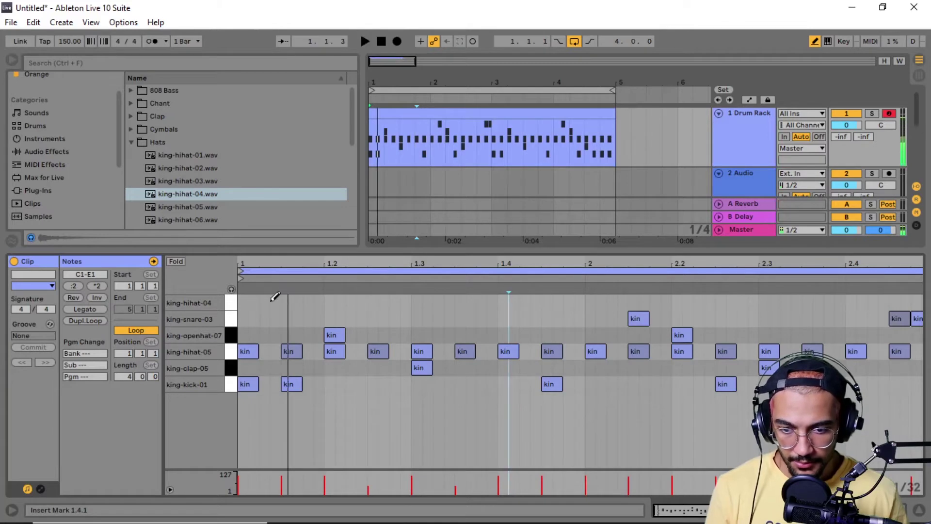
Draw 1/32 king-hihat-04 notes: runs of four from 1.2.3 and 2.2.3, and single notes at 1.4.2, 2.4.1, 2.4.2, 2.4.3 and 2.4.4
left_click(271, 292)
key("space")
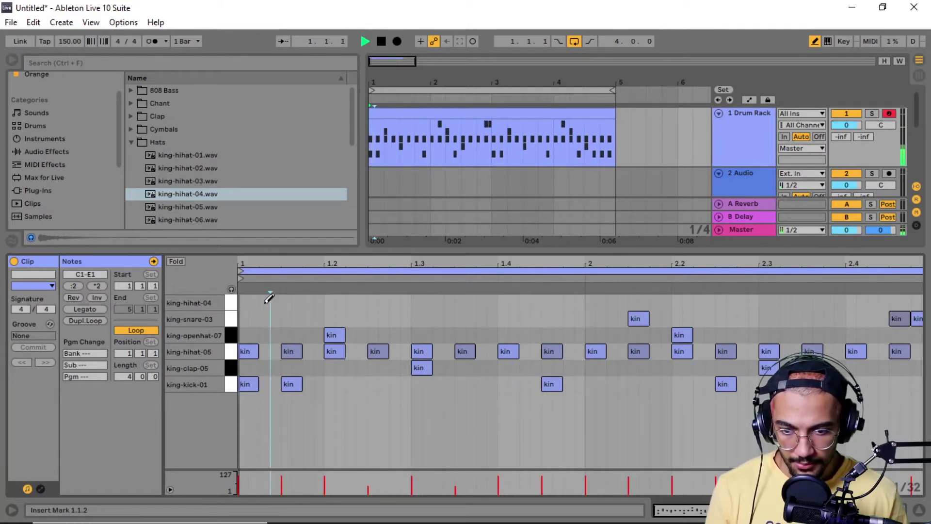
key("space")
key("space")
key("space")
left_click_drag(372, 296, 405, 291)
key("space")
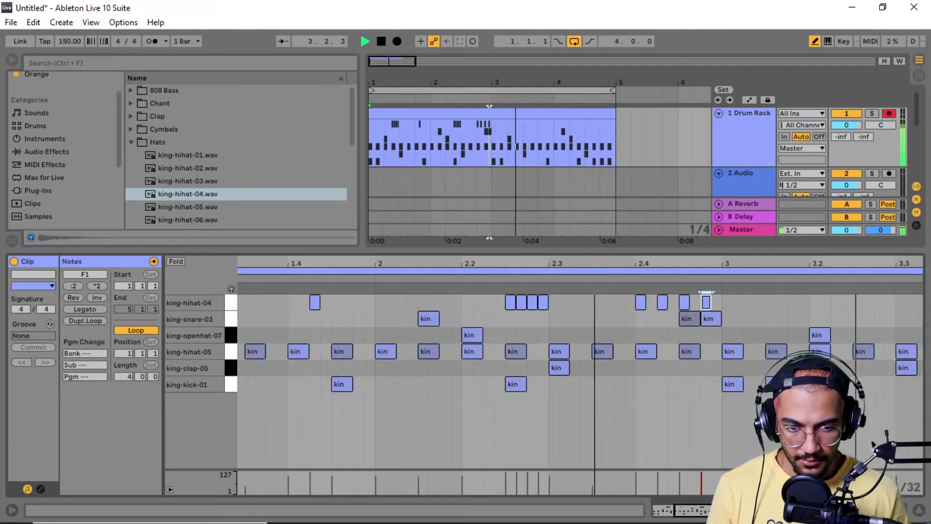
left_click_drag(575, 264, 575, 228)
key("space")
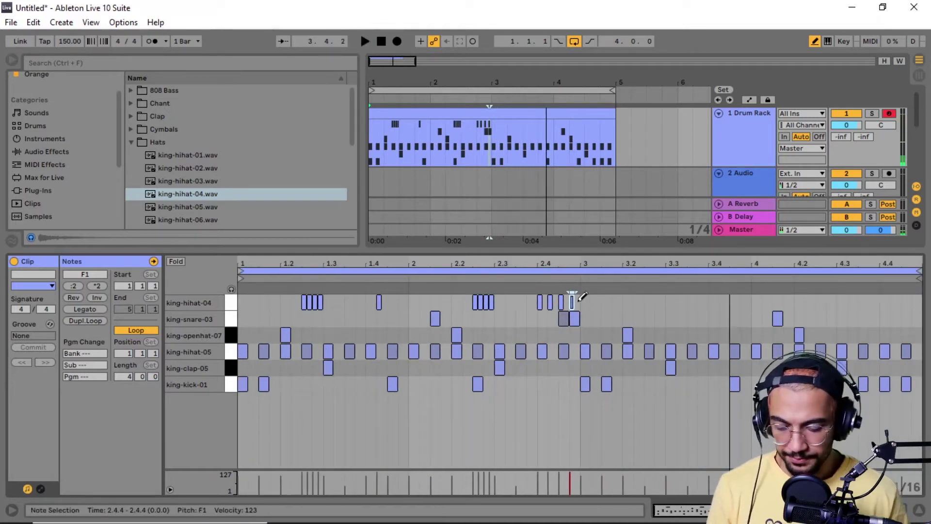
Leave Draw Mode, duplicate the king-hihat-04 notes of bars 1 and 2 into bars 3 and 4, and play the loop
key("b")
left_click_drag(579, 301, 190, 305)
key("ctrl+d")
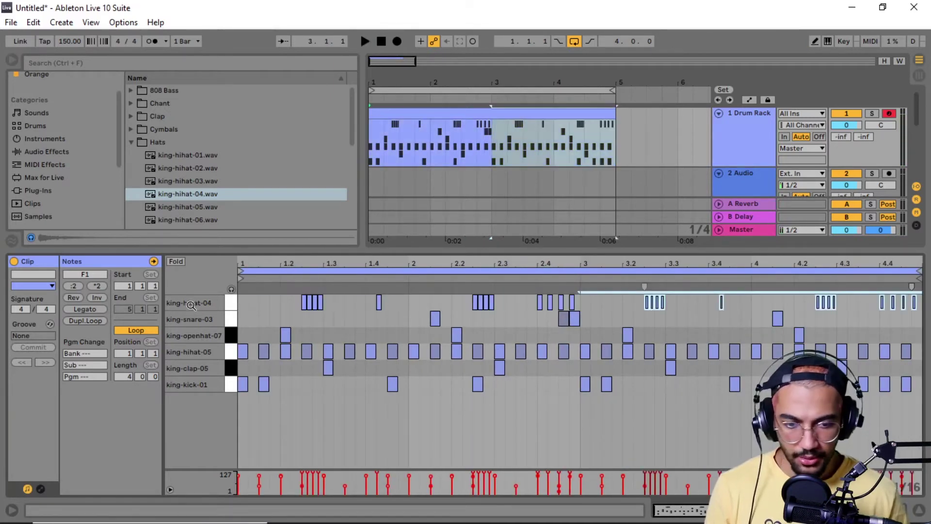
key("space")
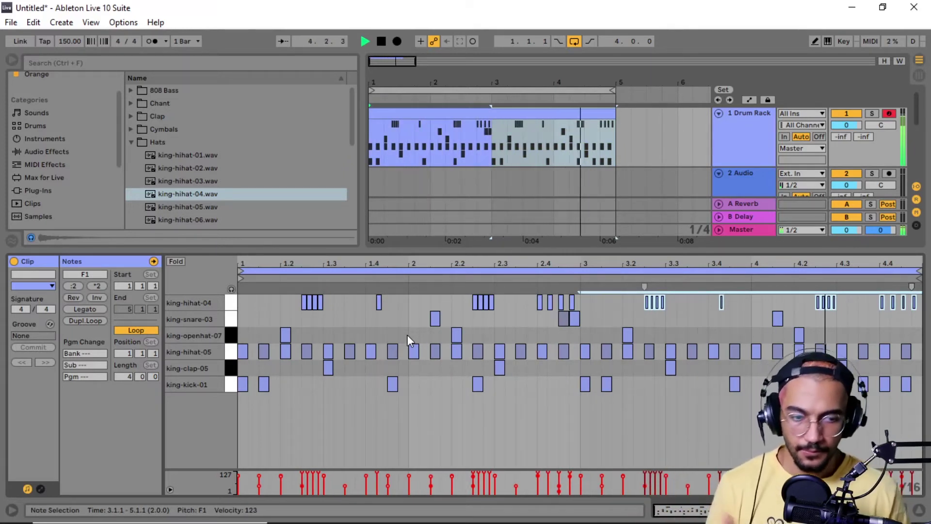
key("space")
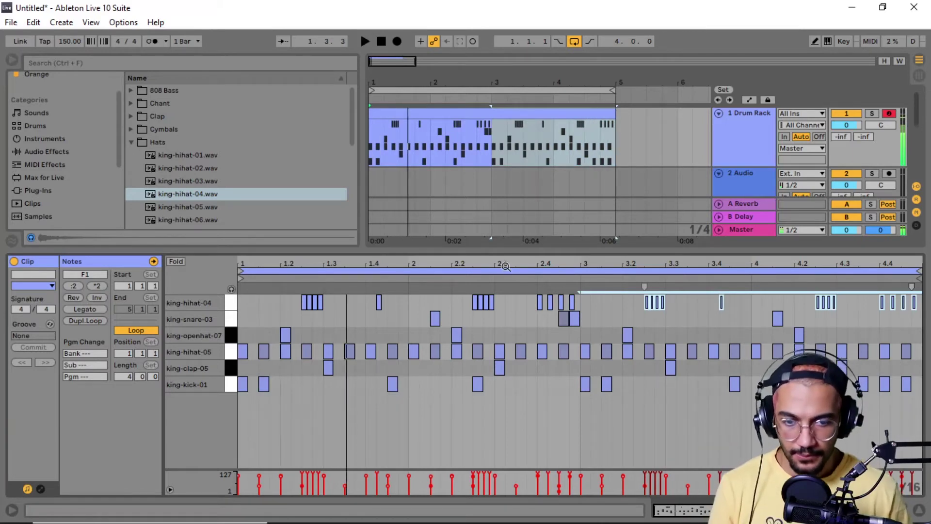
Hide the clip's note editor and the sample browser, leaving the four-bar clip enlarged in the arrangement
left_click_drag(492, 250, 399, 518)
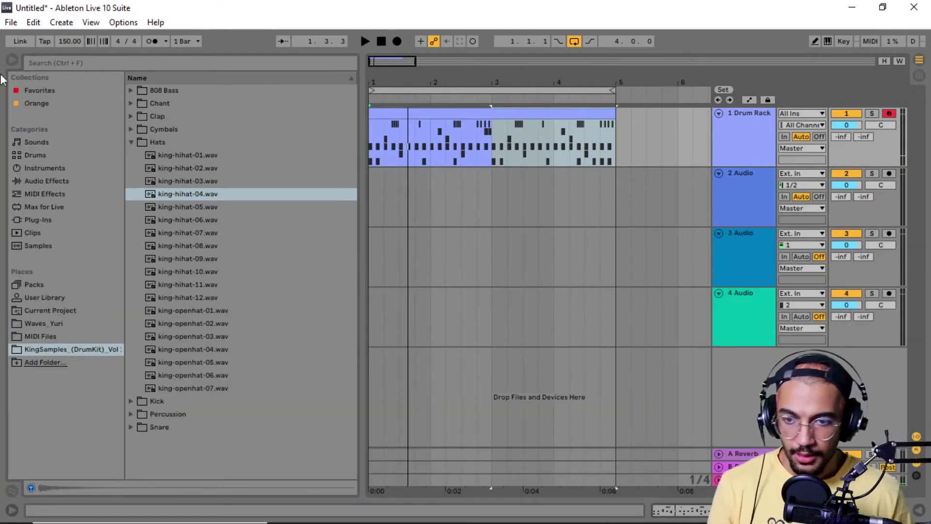
left_click(11, 60)
left_click_drag(80, 77, 123, 97)
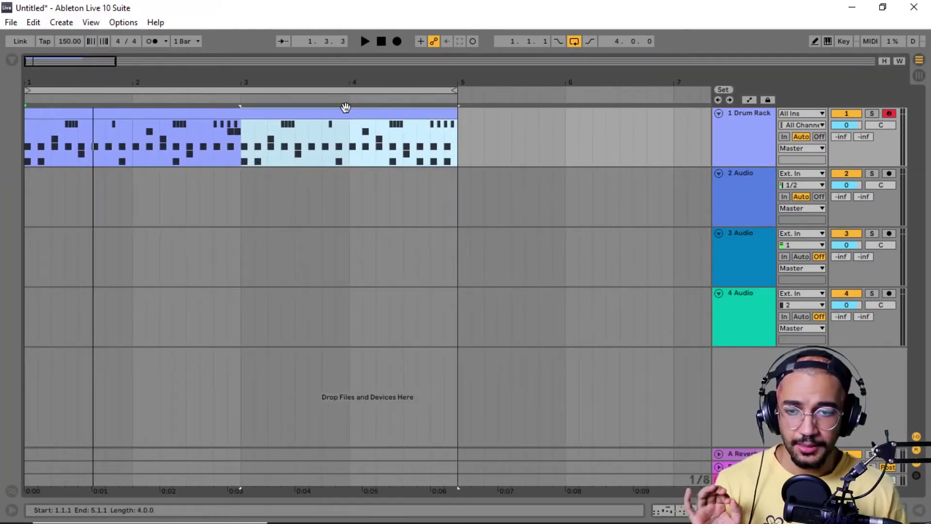
left_click(118, 107)
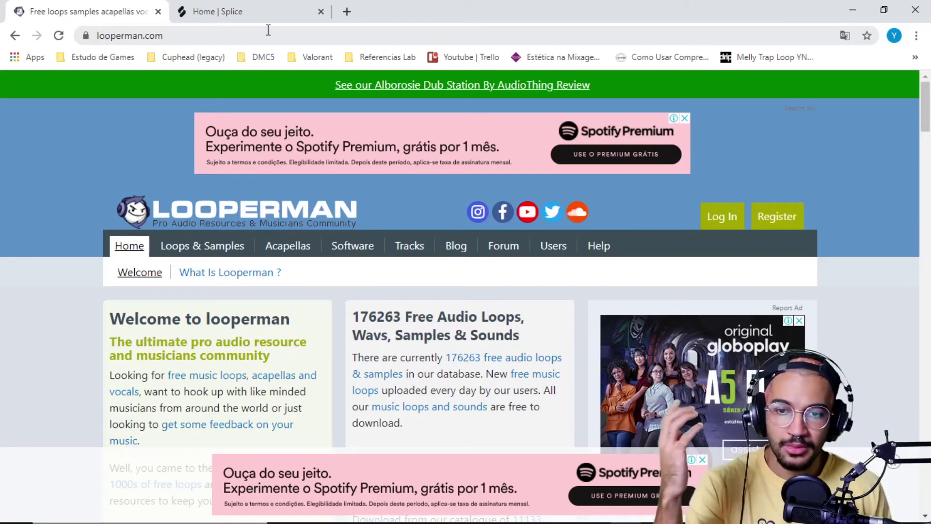
In the web browser, look through Splice's Sounds page and compare it with the Looperman home page
left_click(232, 9)
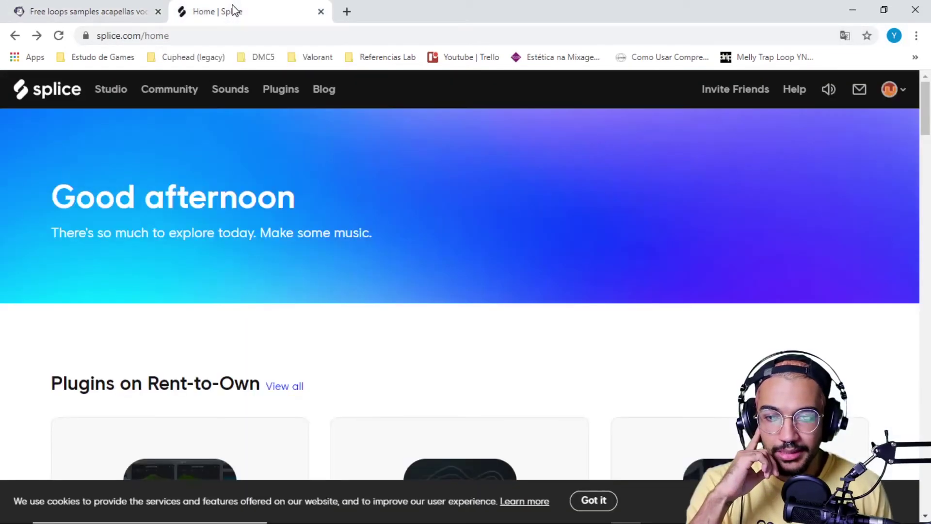
left_click(218, 96)
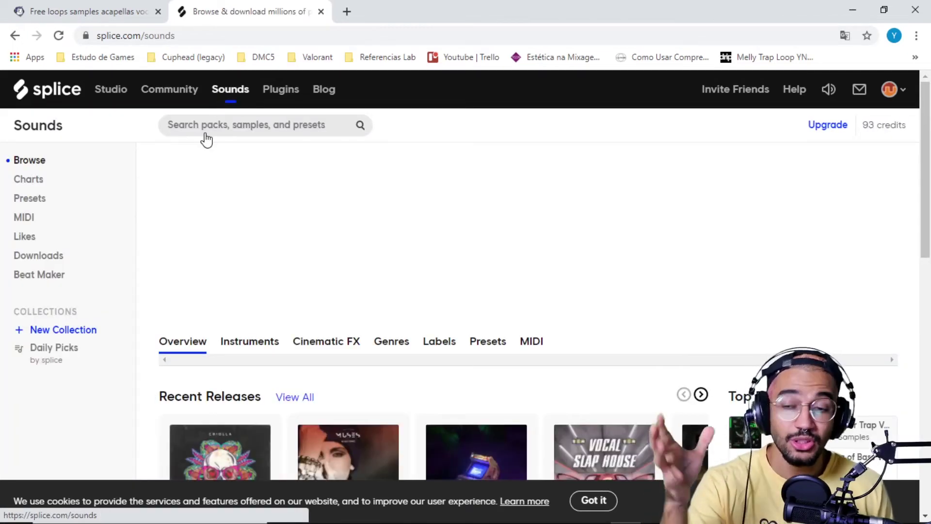
scroll(206, 148, "down", 3)
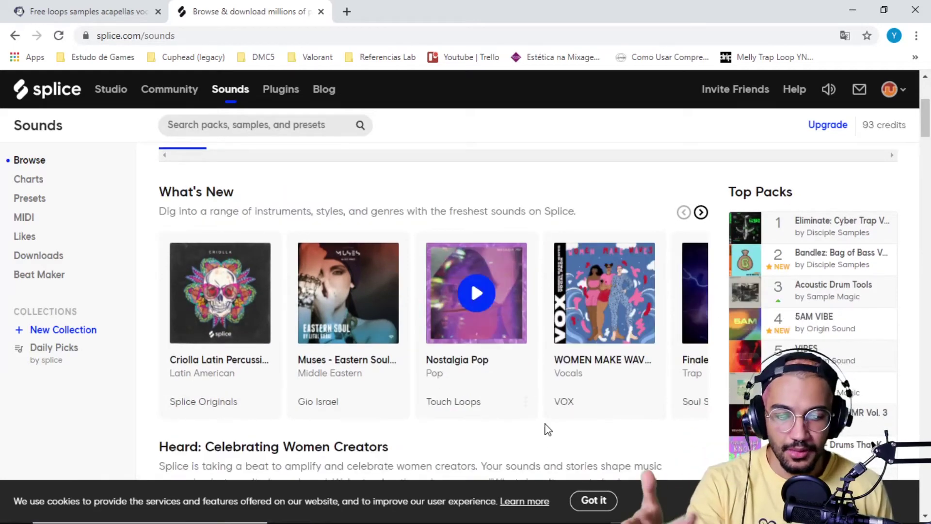
scroll(342, 280, "up", 1)
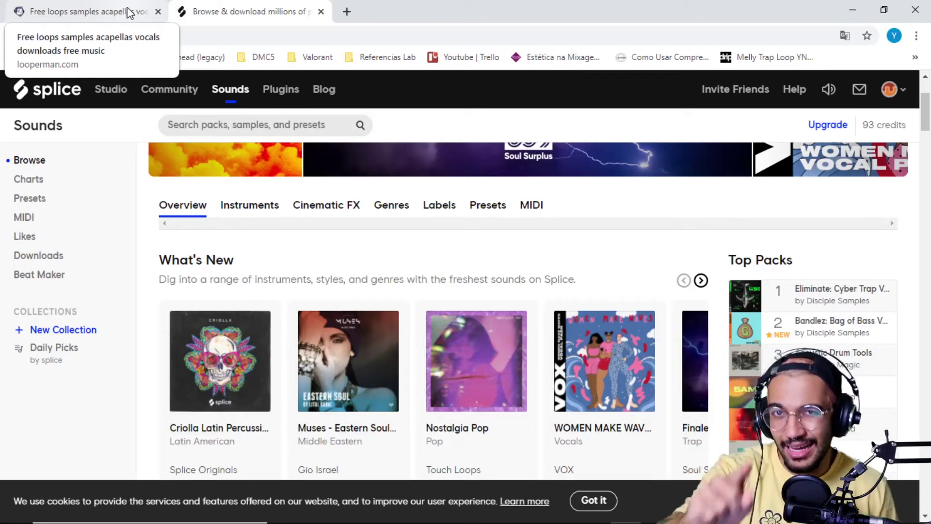
left_click(129, 12)
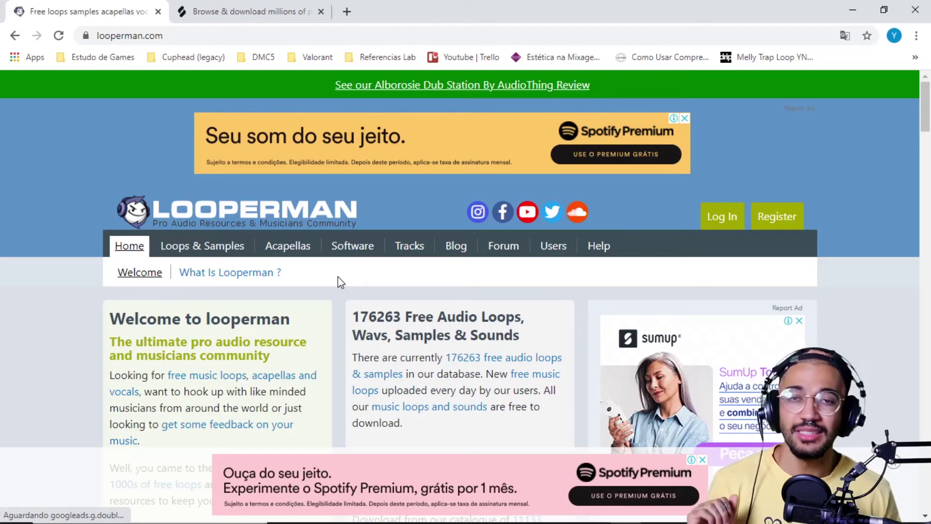
left_click(196, 6)
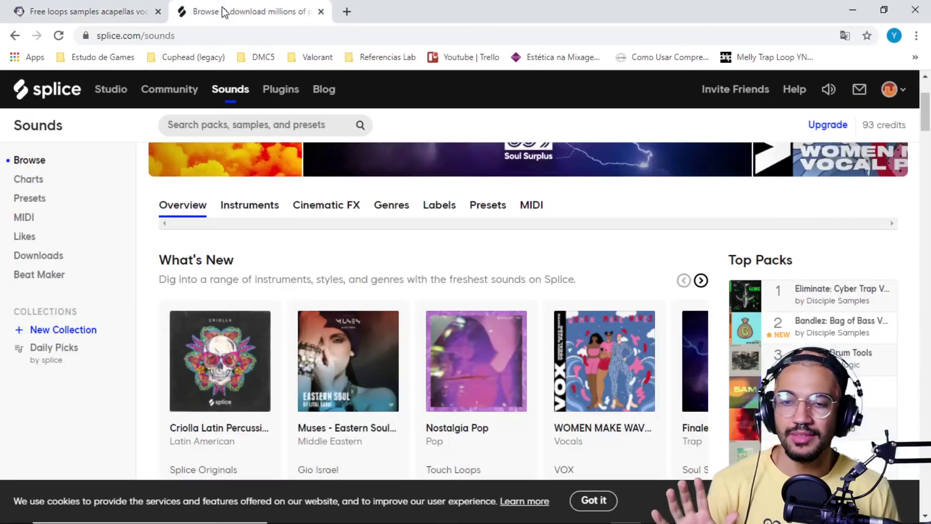
Open Looperman's Loops & Samples page, bring its loop filter into view, and dismiss the browser's password warning
left_click(107, 13)
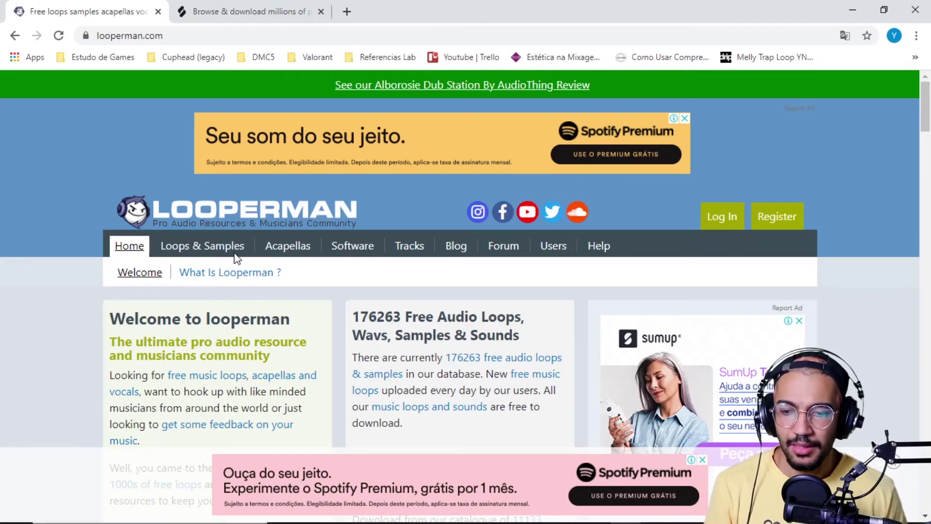
left_click(211, 247)
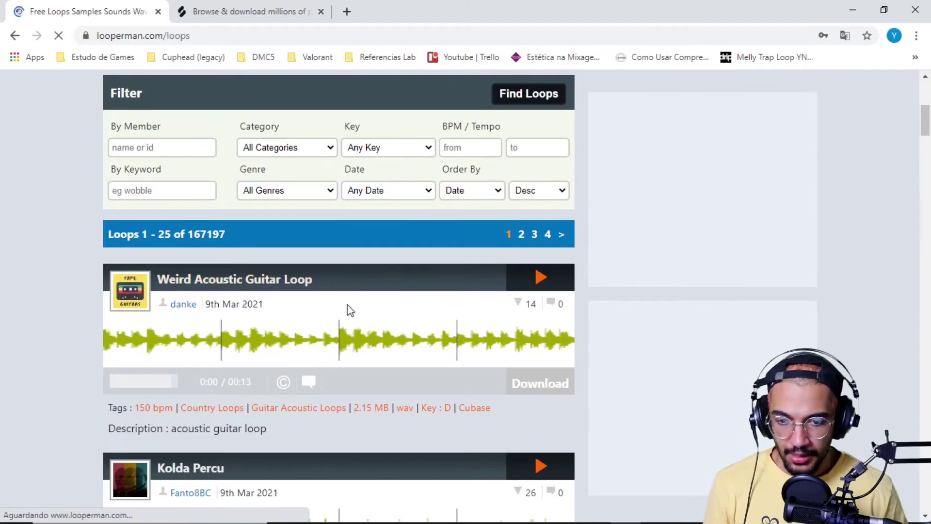
scroll(349, 310, "up", 3)
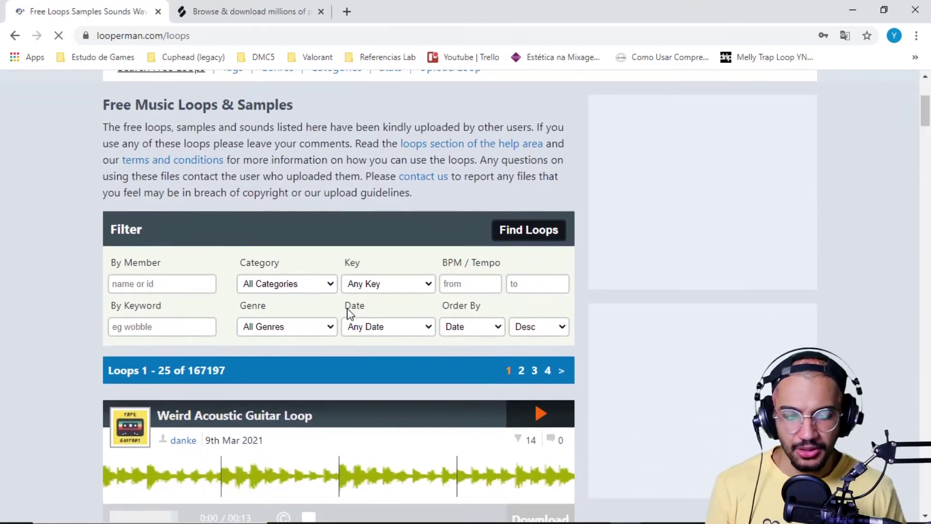
scroll(335, 359, "down", 1)
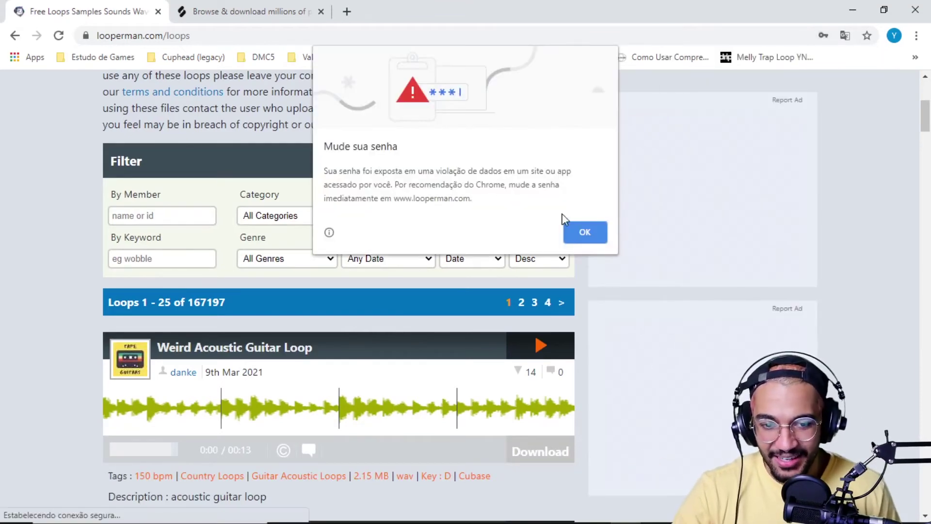
left_click(585, 231)
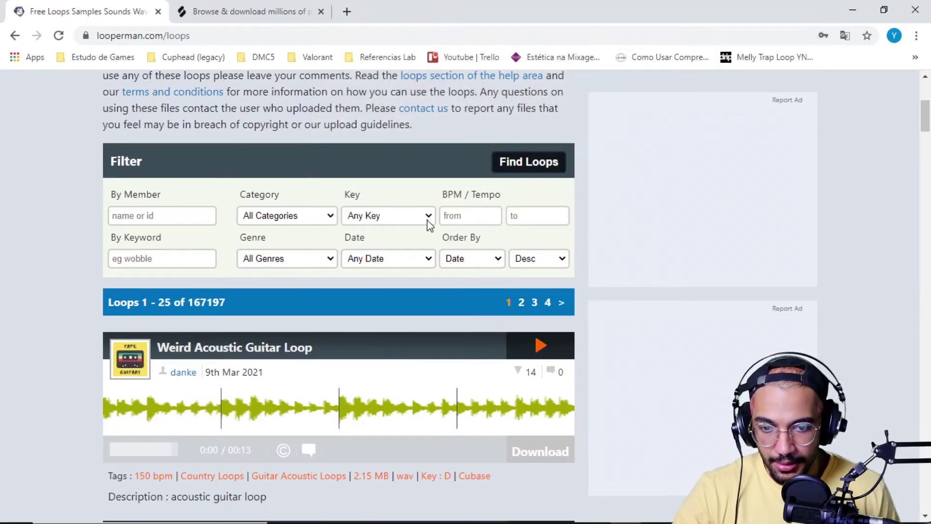
Set the loop filter's category to Flute and its genre to Hip Hop
left_click(283, 223)
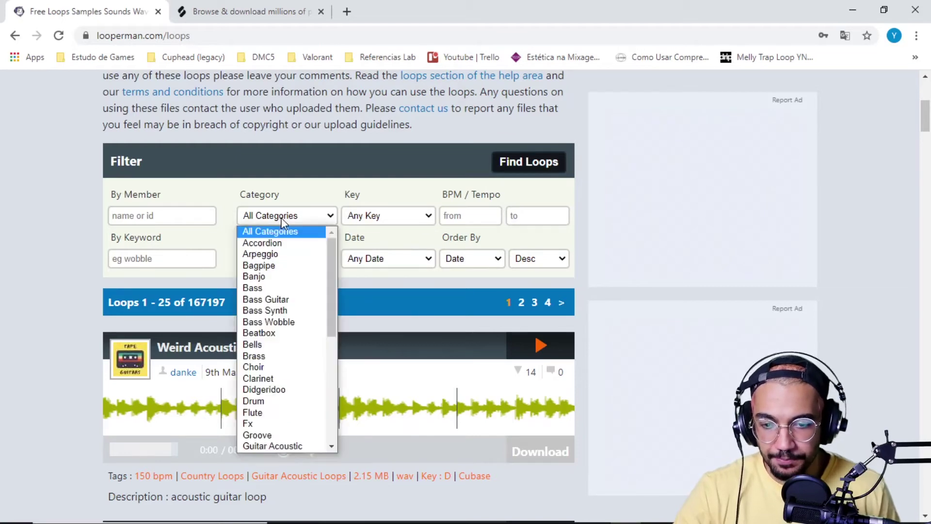
scroll(310, 311, "down", 7)
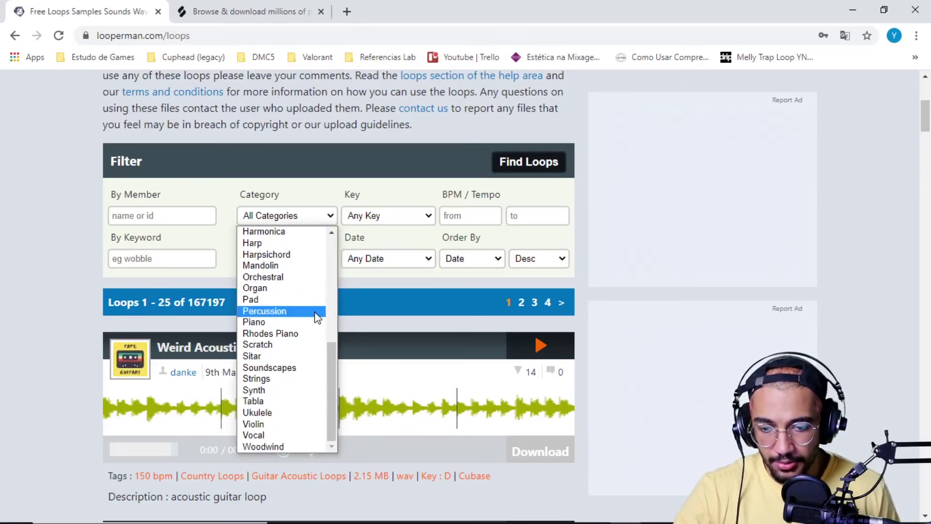
scroll(291, 320, "up", 6)
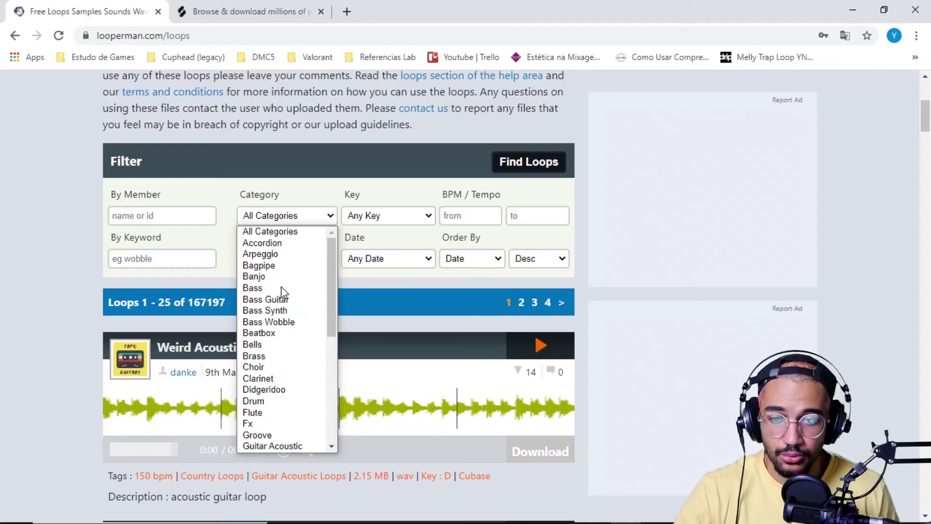
scroll(284, 293, "down", 3)
scroll(283, 293, "down", 1)
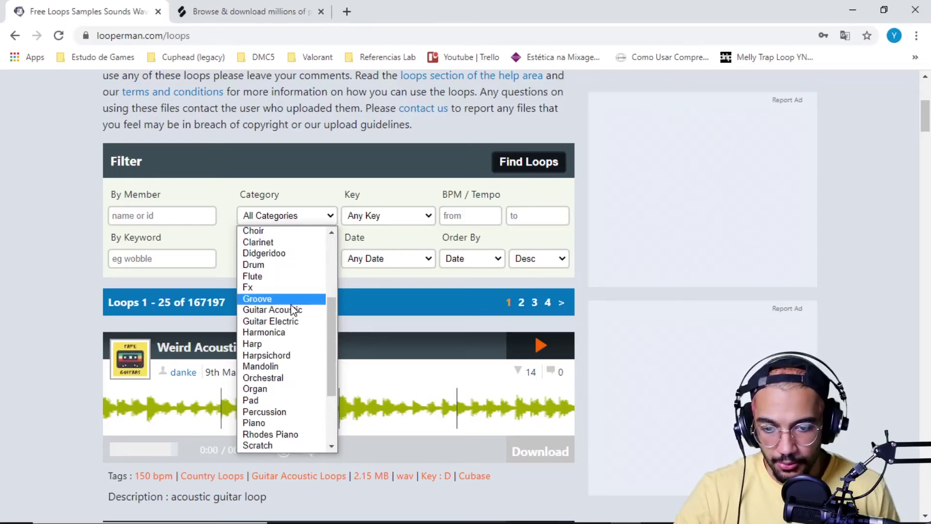
left_click(271, 276)
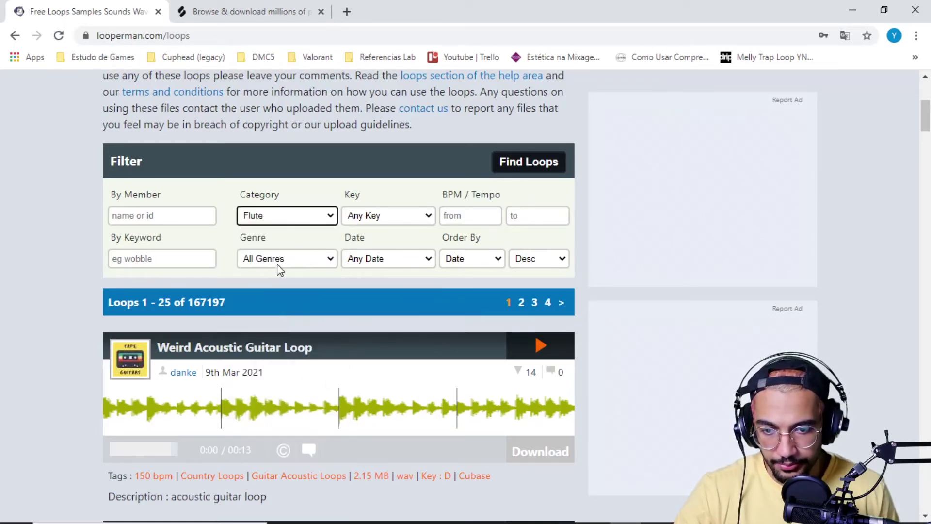
left_click(279, 261)
scroll(322, 338, "down", 8)
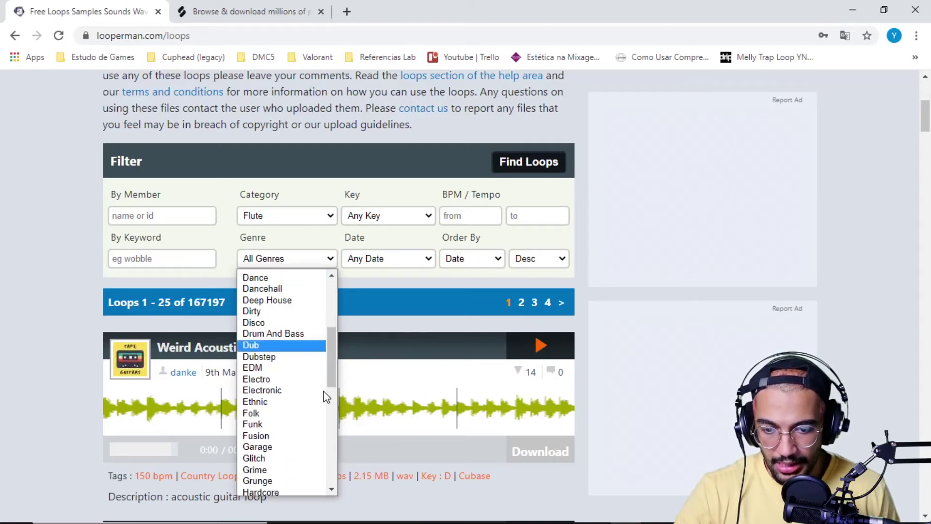
left_click(313, 436)
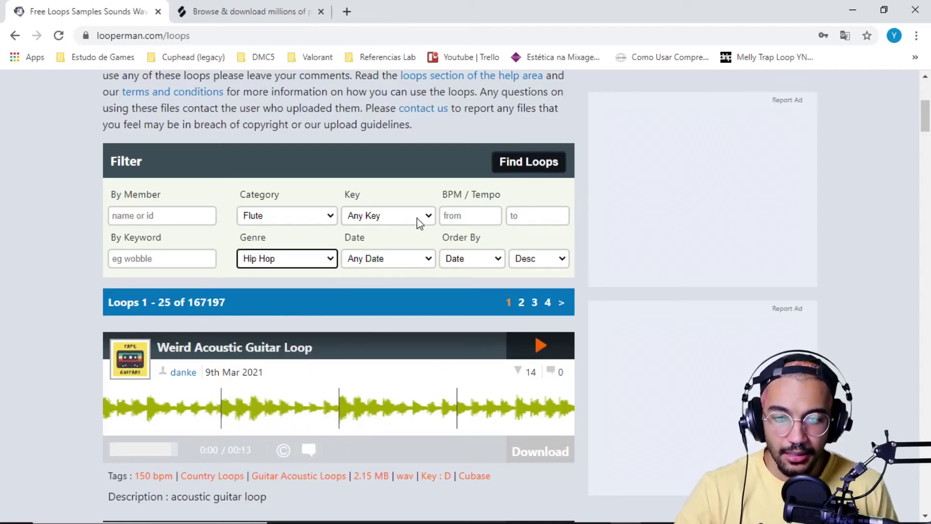
Limit the loop filter's tempo to 145 to 155 BPM and run the search
left_click(476, 213)
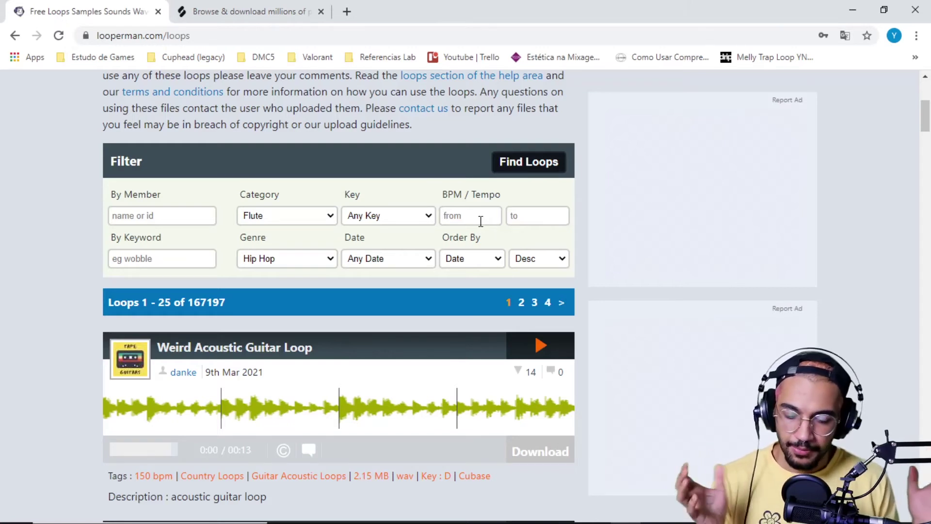
type("145")
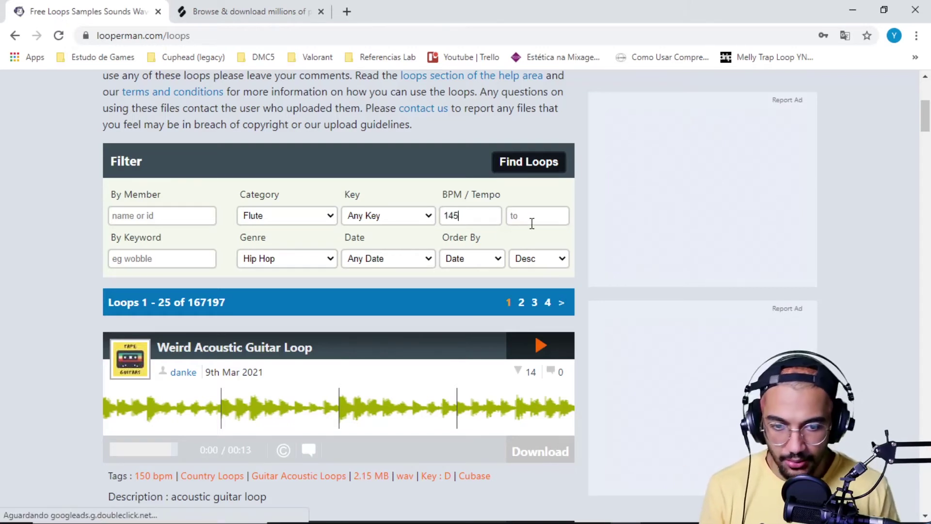
left_click(530, 213)
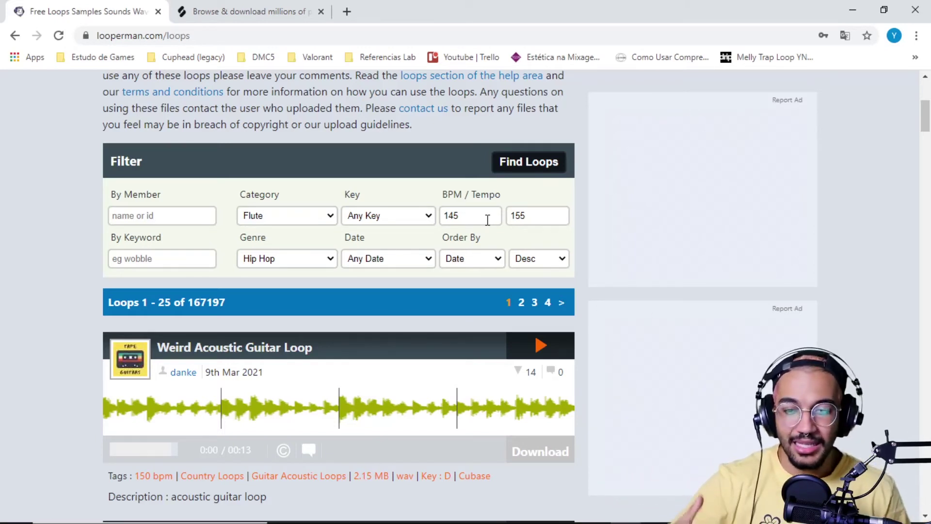
left_click(539, 165)
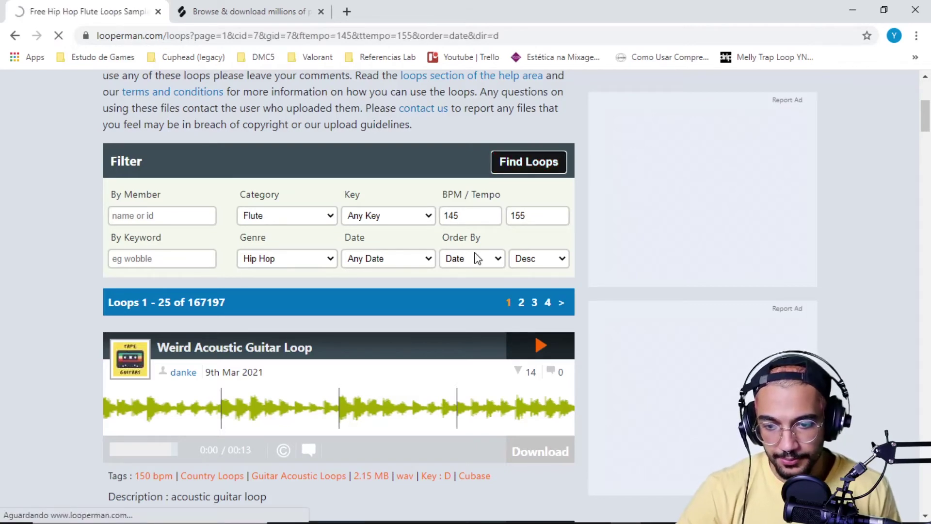
Preview the Flute Jam and Christopher 150BPM - Blend Beats loops, and look through the details of the neighbouring results
scroll(323, 328, "down", 3)
scroll(289, 355, "down", 4)
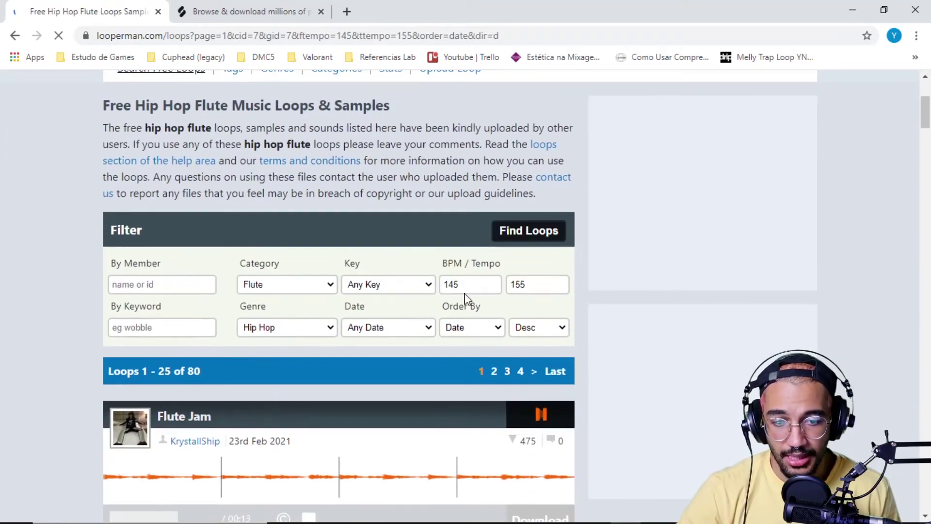
left_click(541, 276)
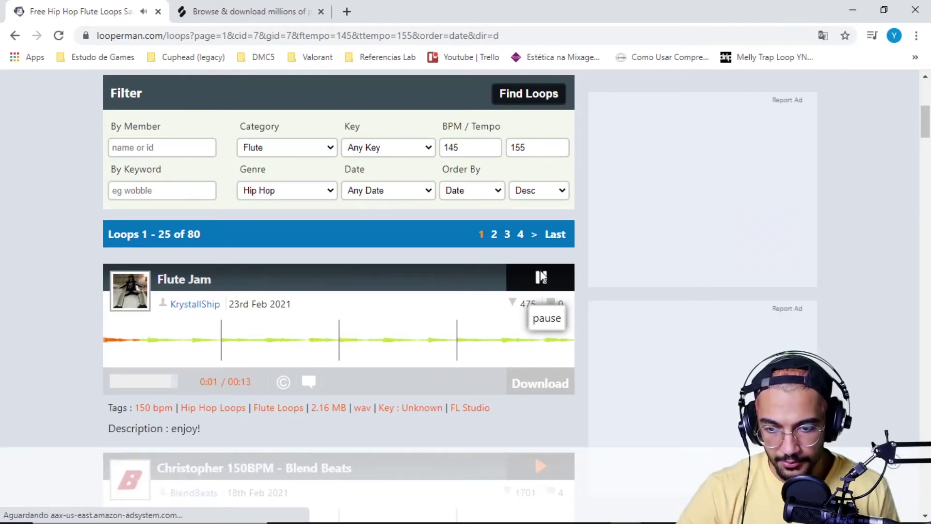
scroll(555, 285, "down", 1)
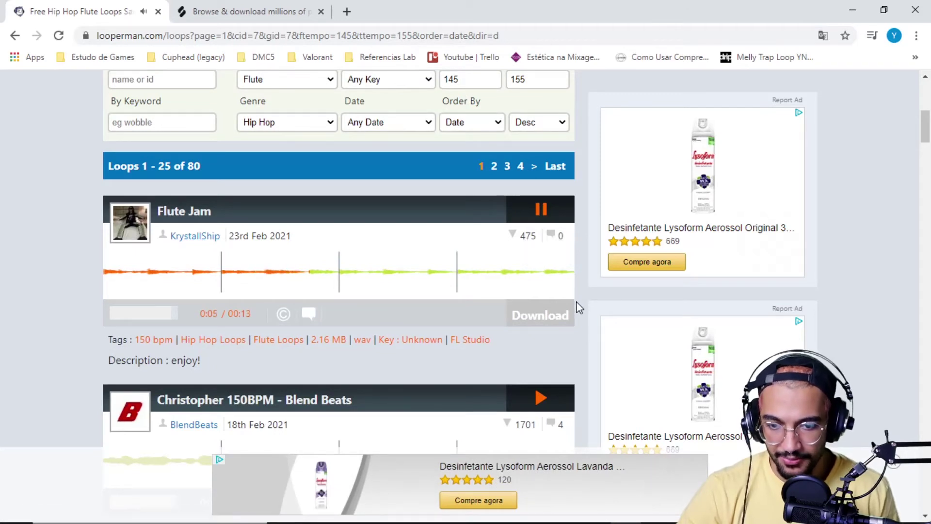
scroll(576, 301, "down", 1)
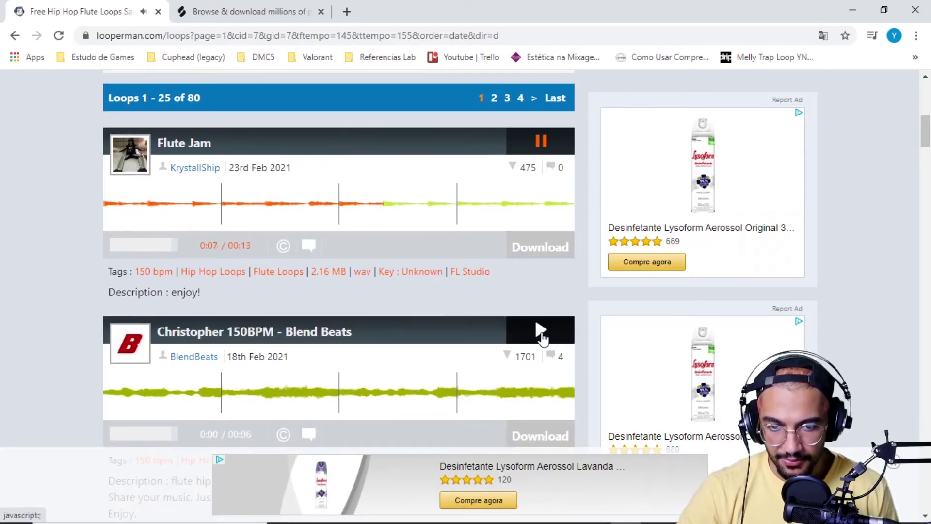
left_click(541, 332)
scroll(543, 338, "down", 1)
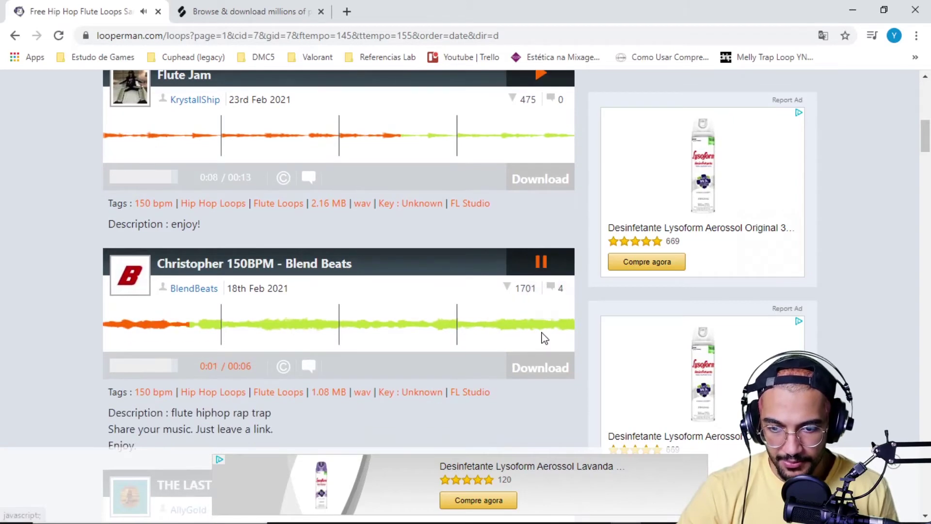
scroll(542, 336, "down", 3)
scroll(541, 332, "up", 7)
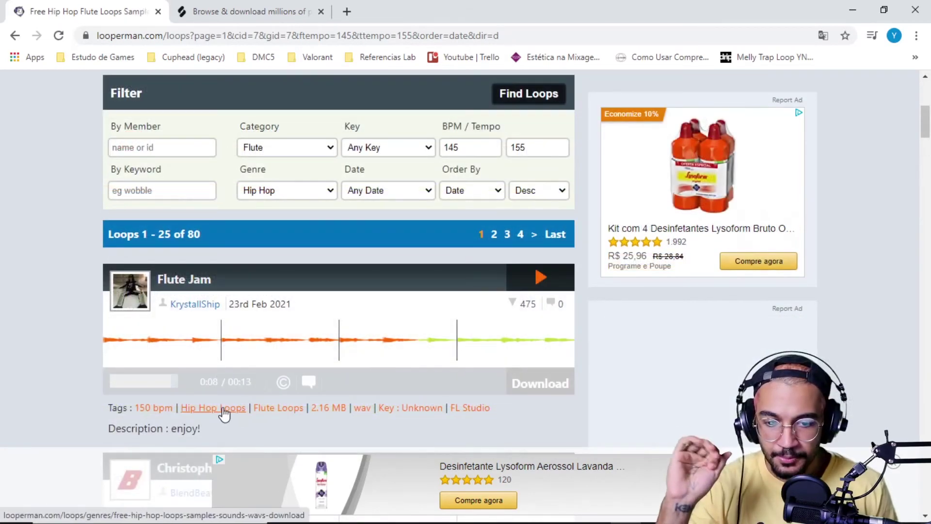
scroll(503, 359, "down", 1)
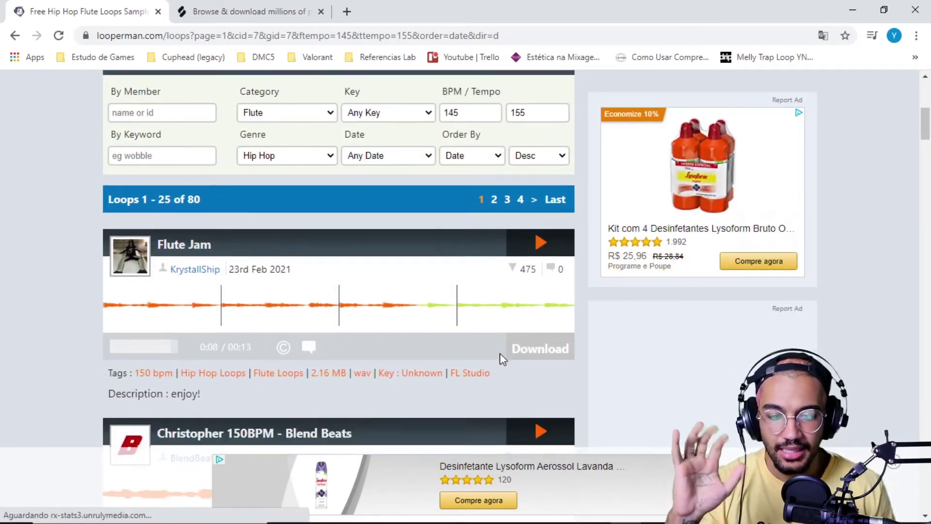
scroll(501, 358, "down", 6)
scroll(495, 363, "up", 1)
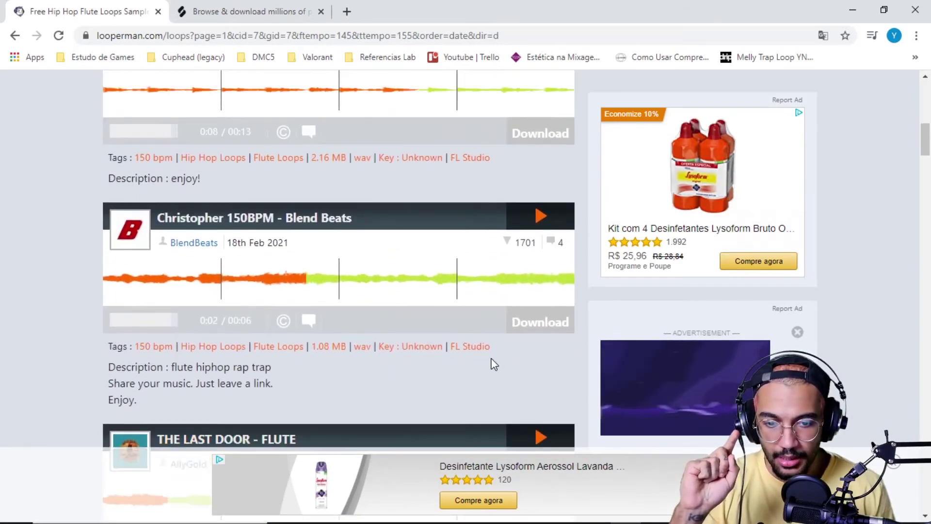
scroll(493, 364, "up", 1)
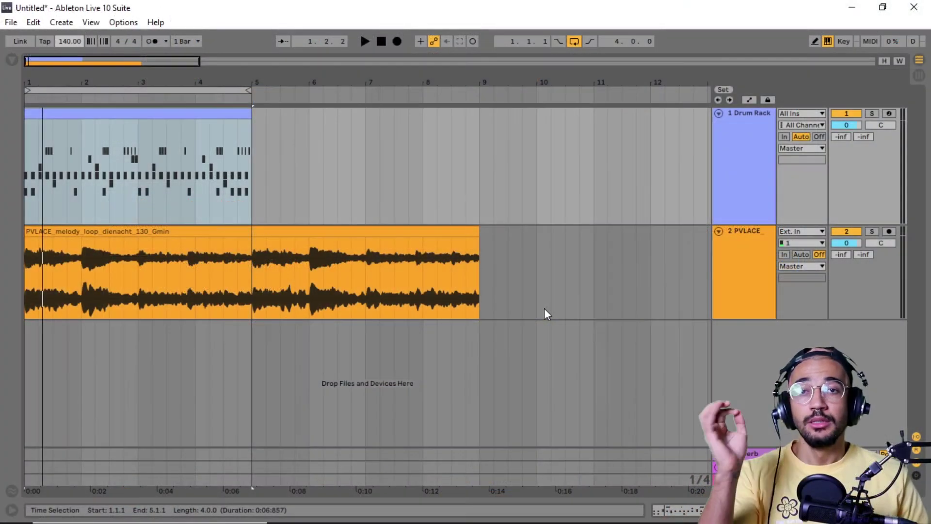
In Ableton Live, play the drums together with the PVLACE melody loop and lower the melody track's volume to -7.0 dB
mouse_move(71, 76)
left_mouse_down()
mouse_move(70, 101)
mouse_move(85, 74)
left_mouse_up()
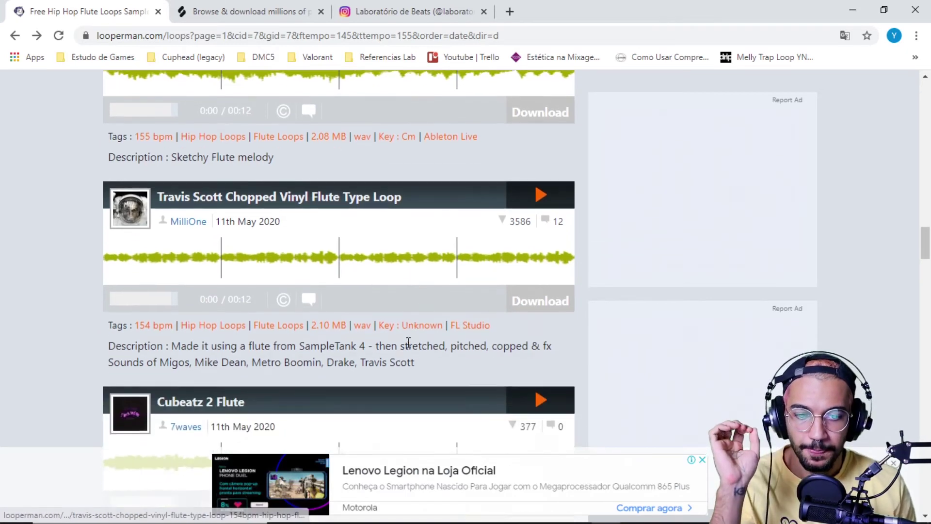
scroll(383, 228, "down", 9)
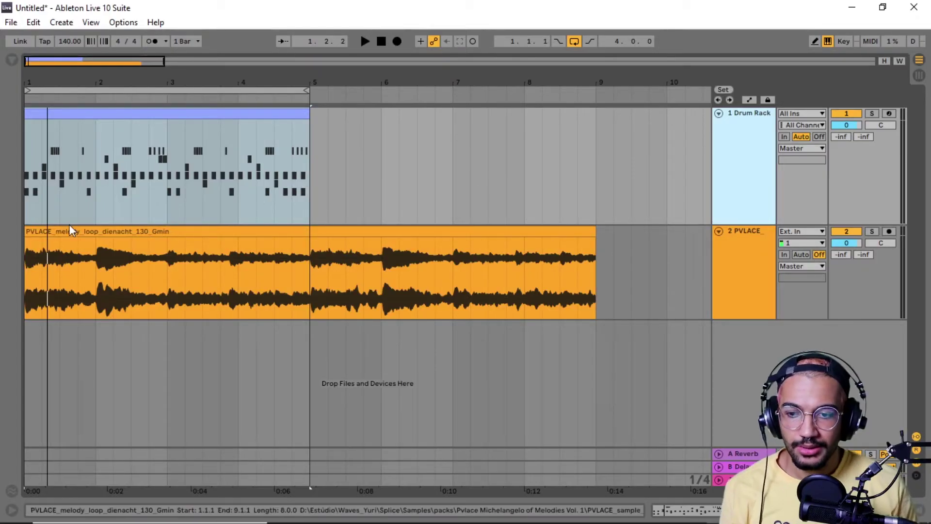
left_click_drag(63, 83, 63, 86)
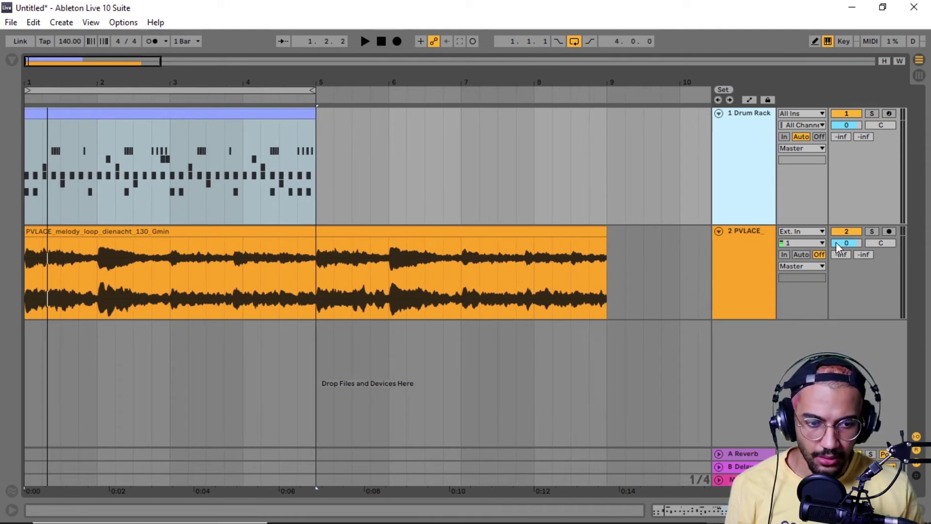
left_click_drag(849, 244, 849, 256)
key("space")
key("space")
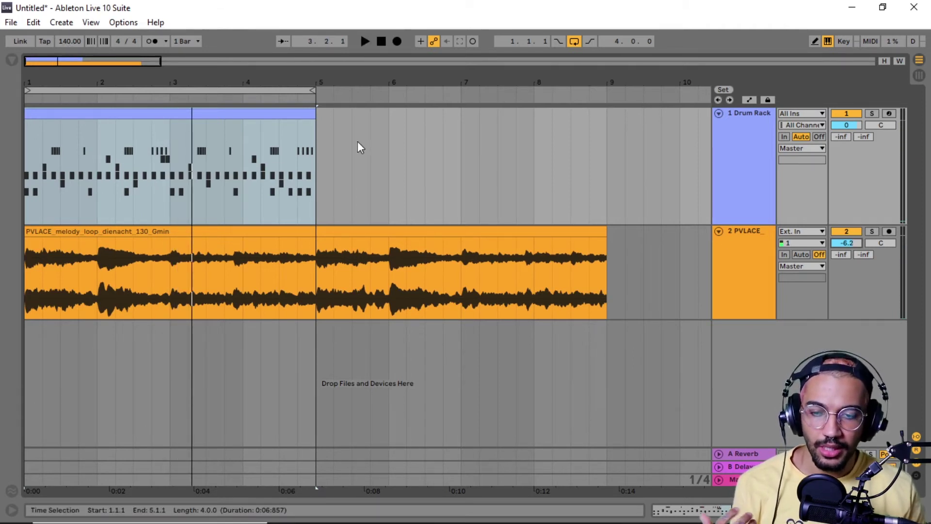
key("space")
left_click_drag(855, 241, 854, 243)
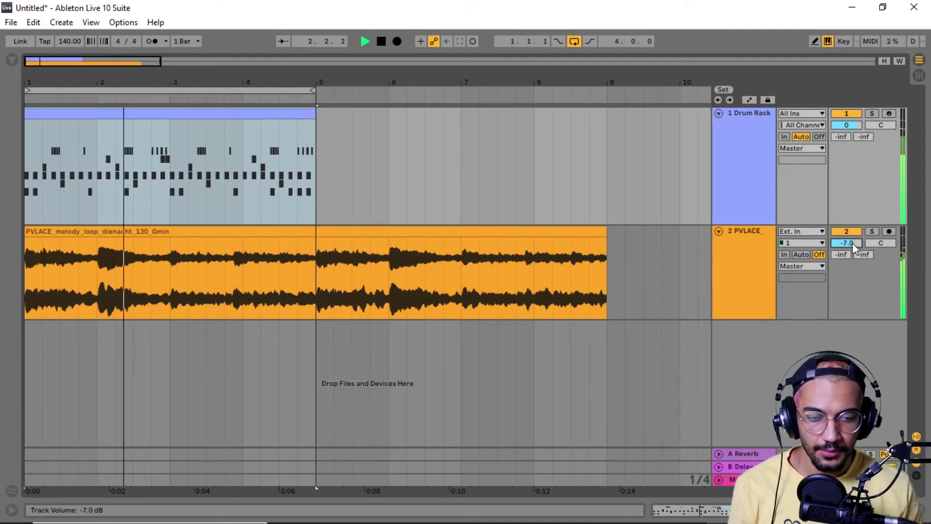
Delete the part of the melody loop from bar 5 onward so it matches the four-bar drum clip, and stop playback
left_click(297, 262)
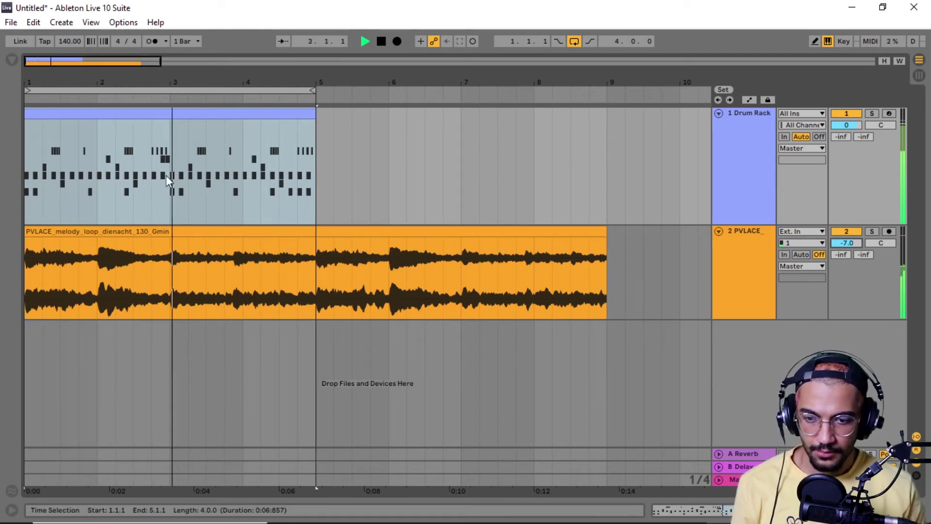
left_click_drag(332, 275, 650, 230)
key("Delete")
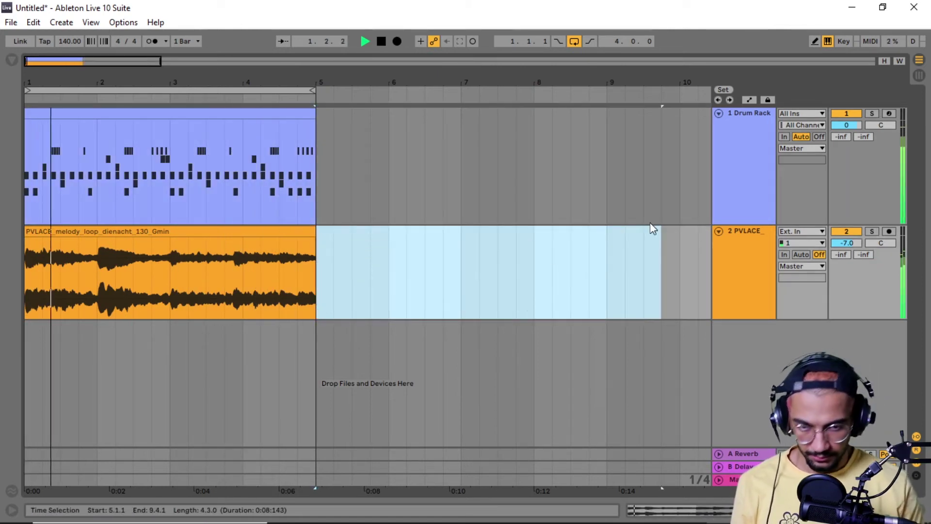
key("space")
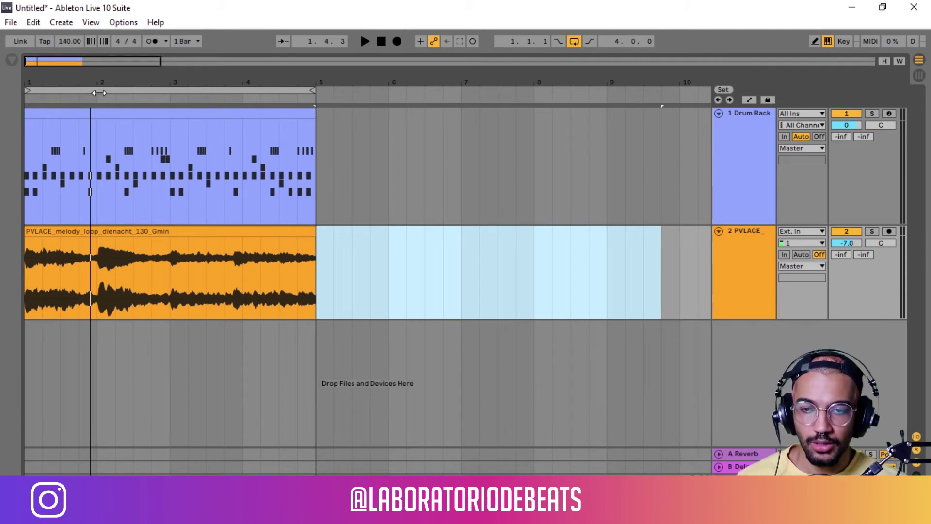
In the web browser, study the Instagram post's slides on keyboard note names and scale notes, and return to the Ableton Live arrangement
key("alt+Tab")
left_click(157, 301)
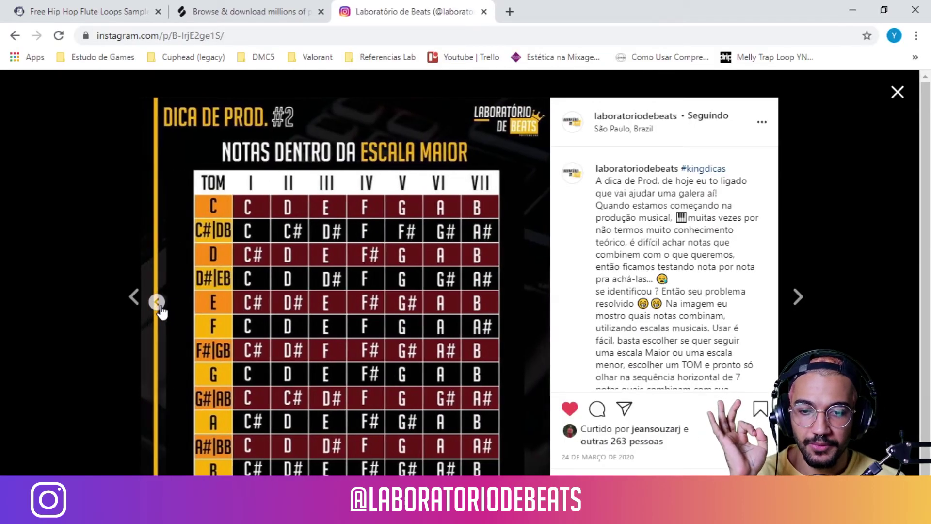
left_click(157, 301)
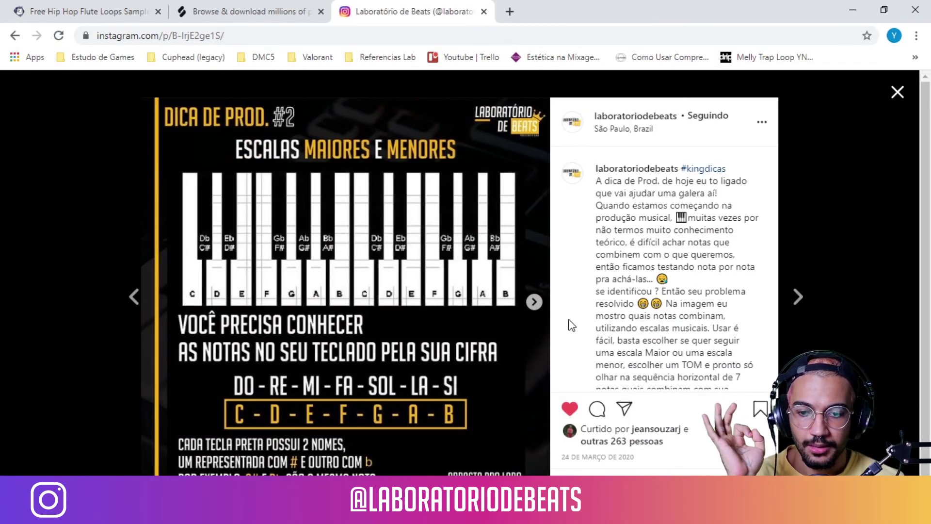
left_click(534, 302)
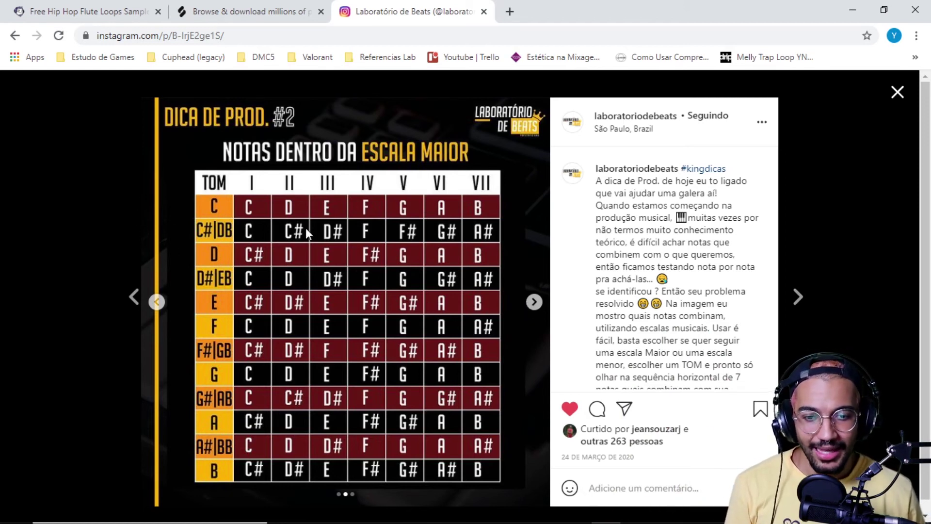
key("alt+Tab")
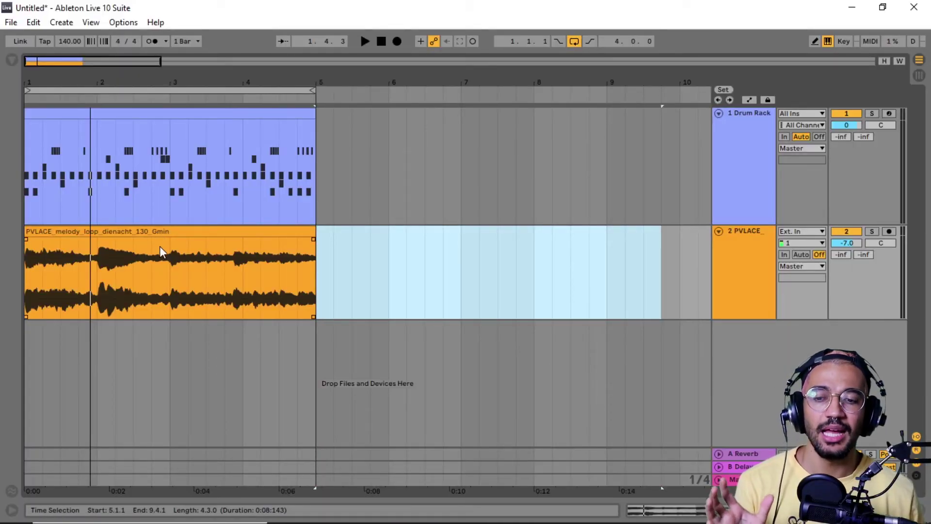
key("alt+Tab")
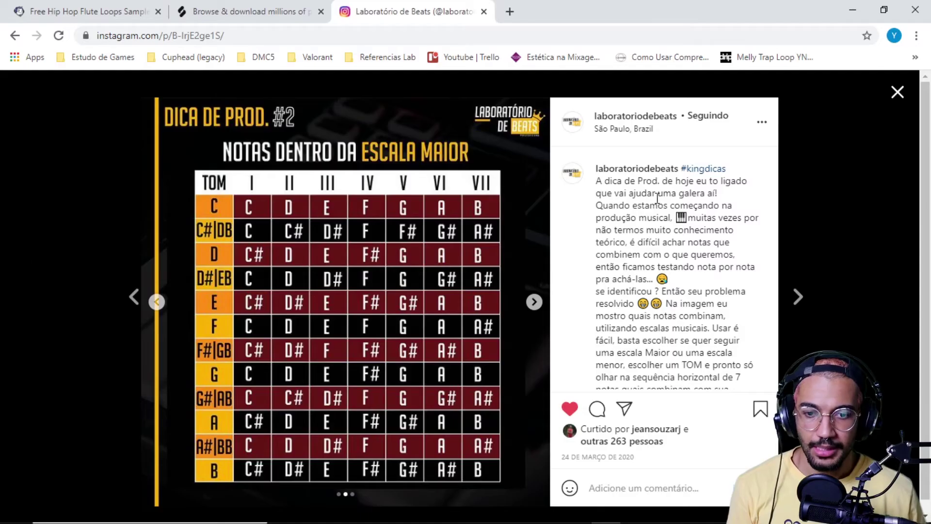
left_click(533, 301)
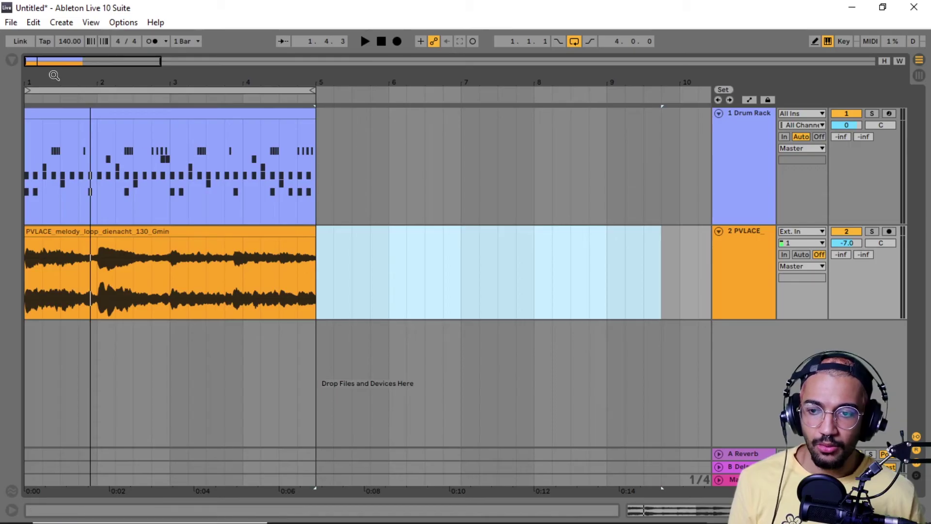
left_click_drag(59, 80, 54, 70)
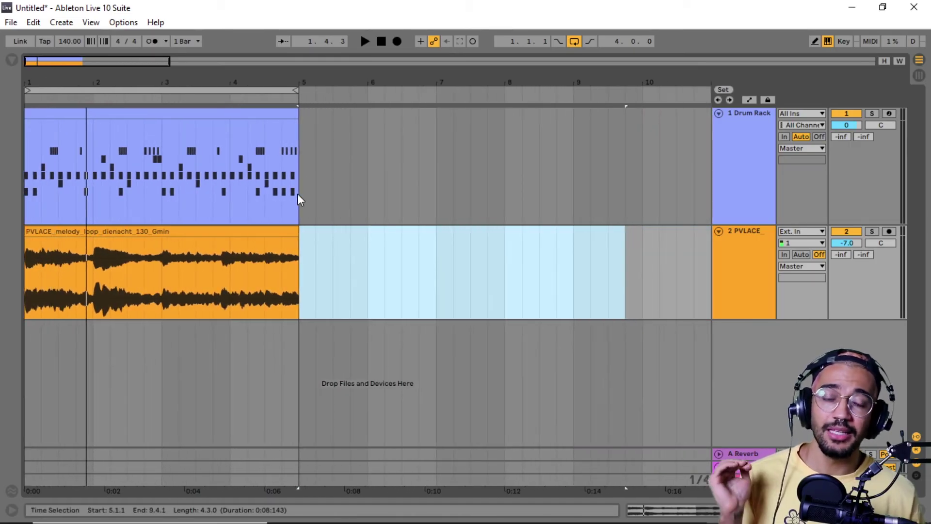
Load King-808-01.wav from the KingSamples drum kit's 808 Bass folder into a sampler on a new MIDI track
left_click(12, 60)
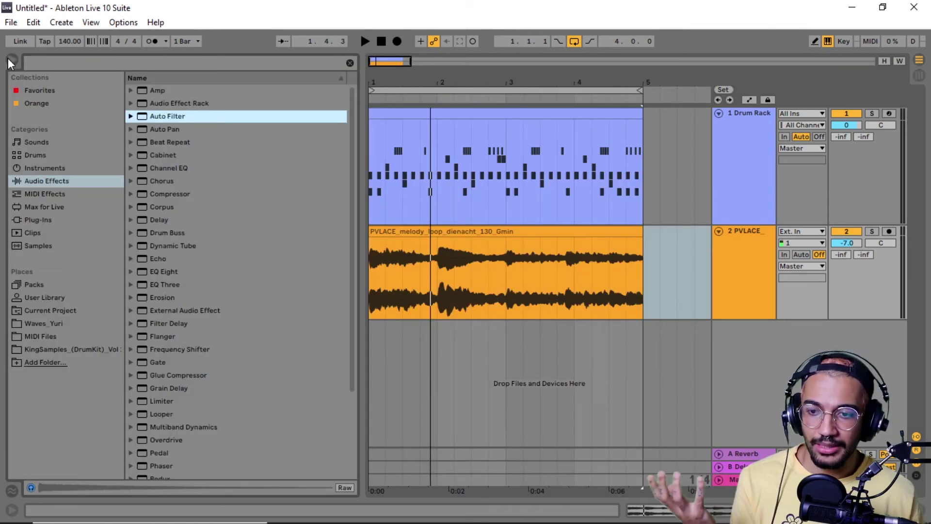
left_click(52, 336)
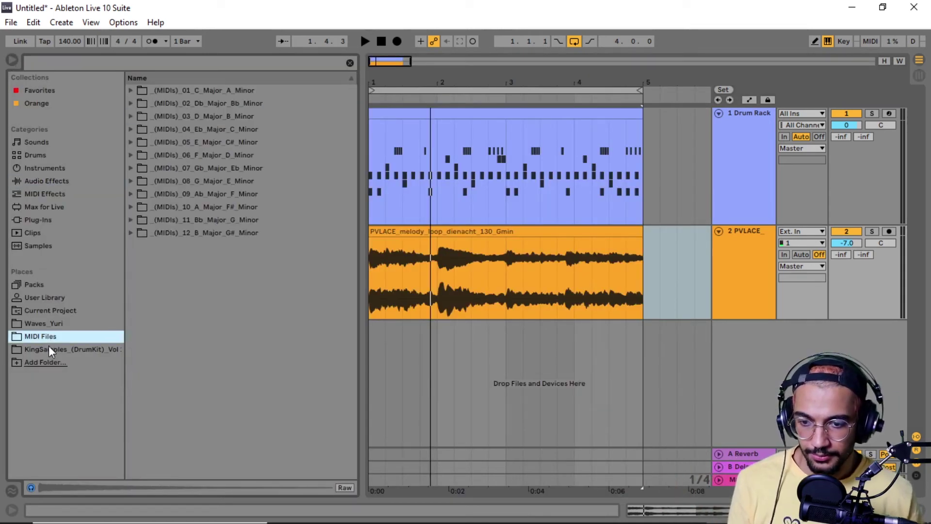
left_click(50, 350)
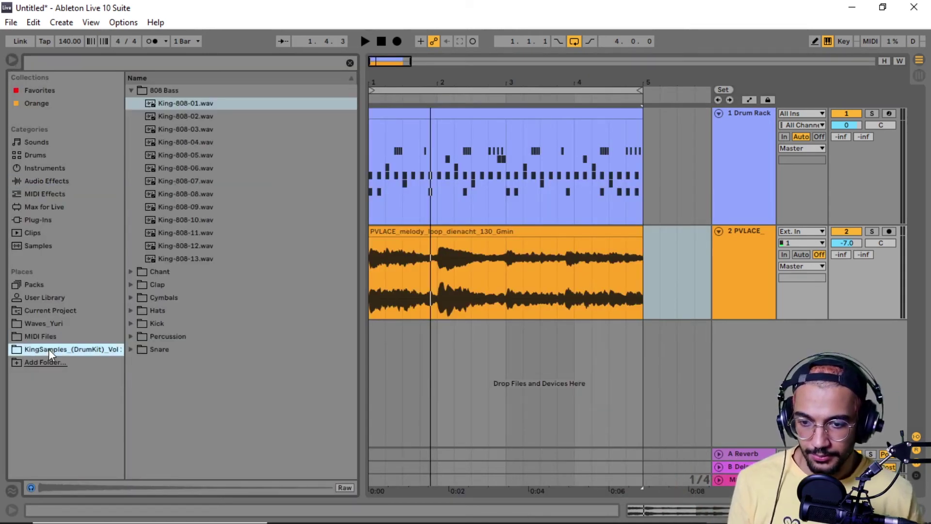
left_click(179, 108)
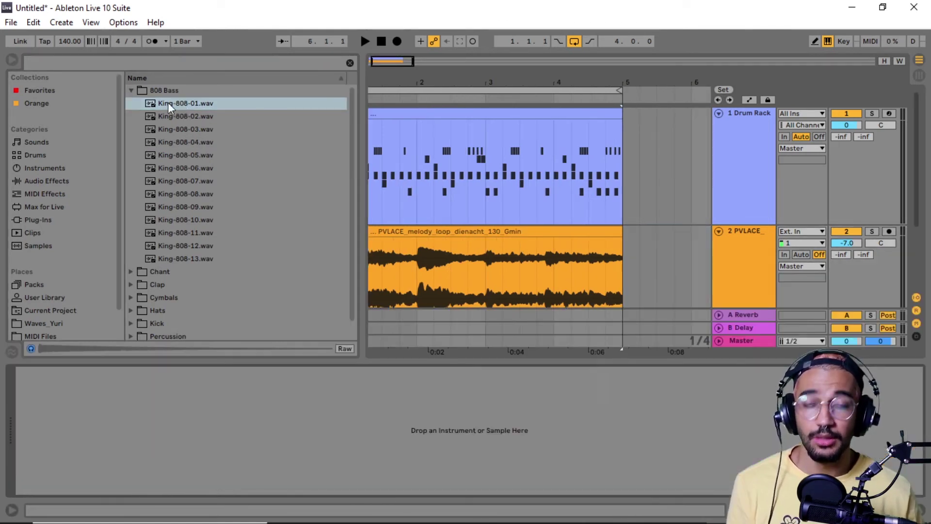
left_click_drag(165, 104, 302, 461)
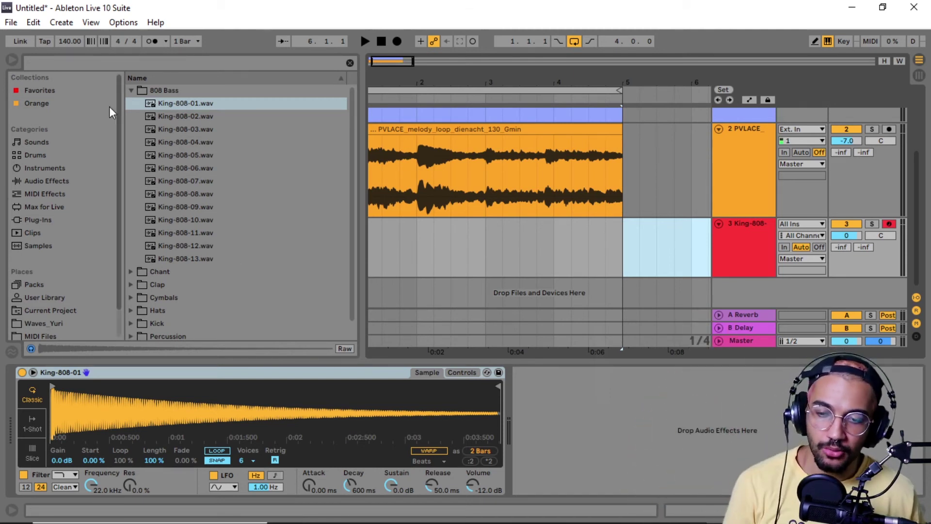
Search all browser content for "tuner" and add the Tuner device after the King-808-01 sampler
left_click(80, 65)
type("tuner")
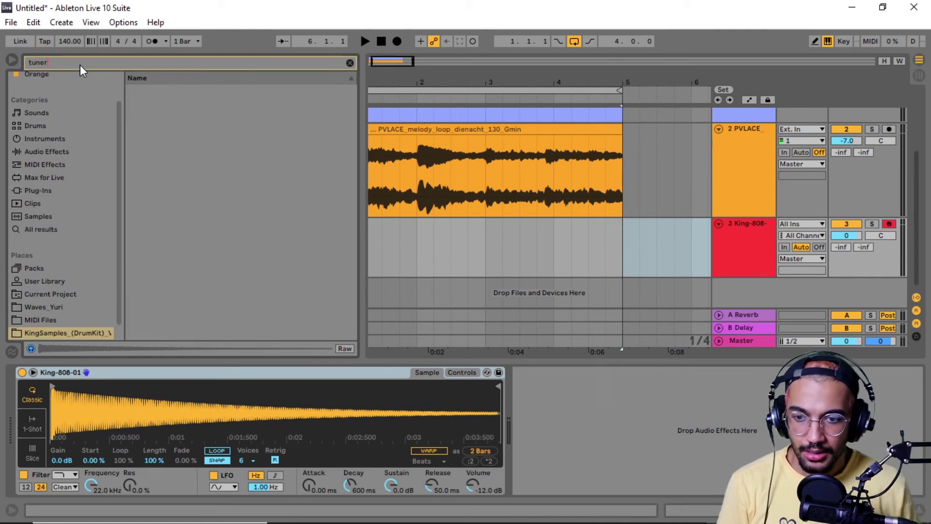
left_click(51, 228)
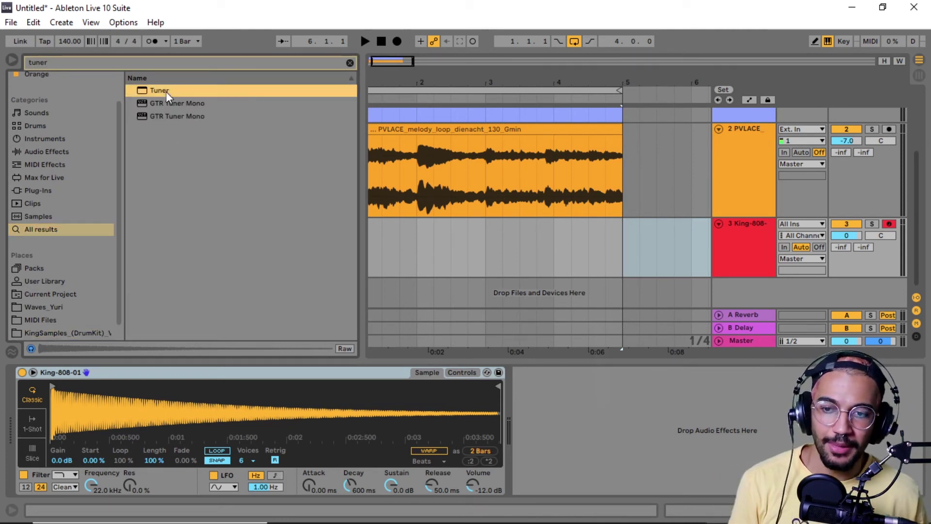
left_click_drag(166, 92, 556, 404)
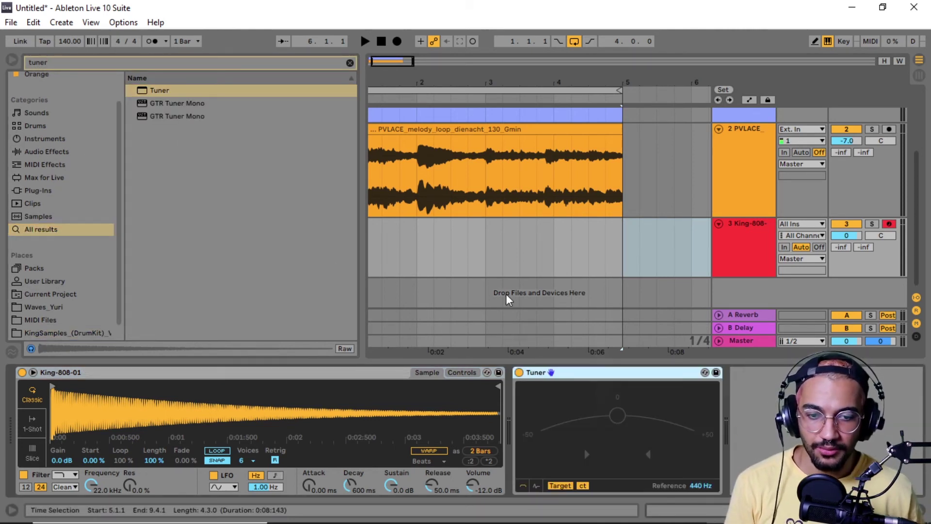
Play the 808 to check its pitch in Tuner, and tune it to C with +3 st transpose and +17 ct detune
left_click_drag(400, 83, 421, 83)
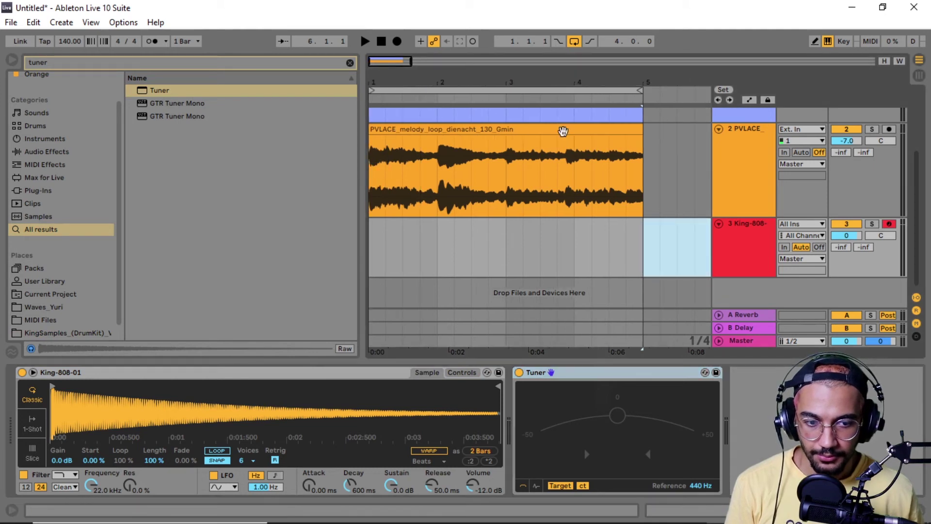
left_click(755, 252)
key("a")
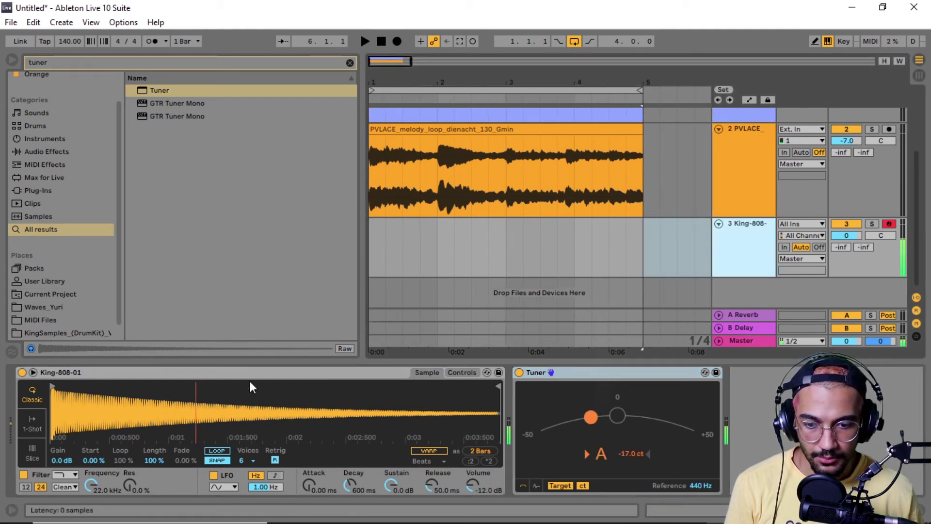
key("a")
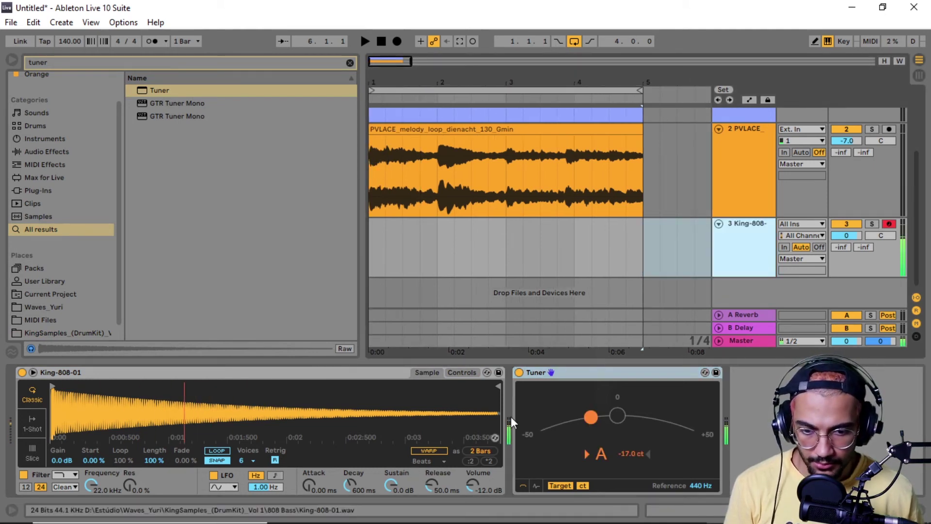
left_click(464, 373)
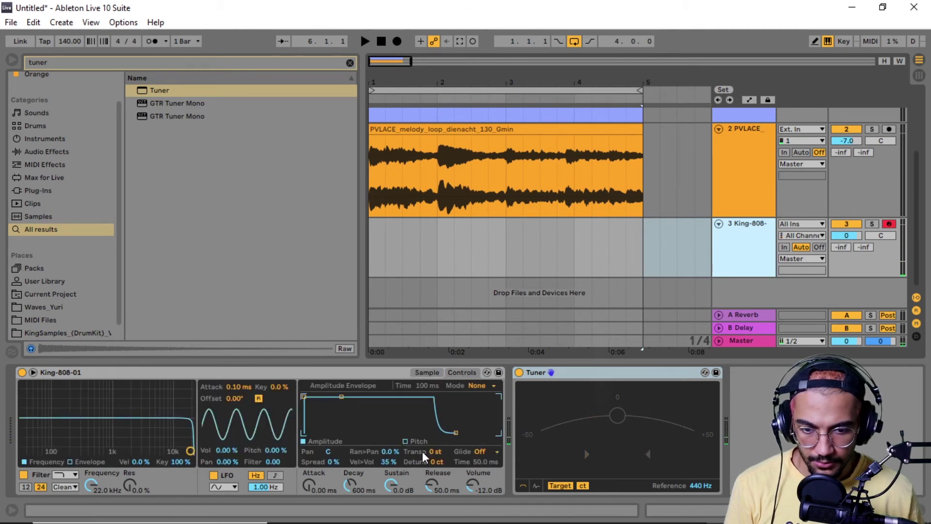
key("a")
left_click_drag(435, 454, 436, 427)
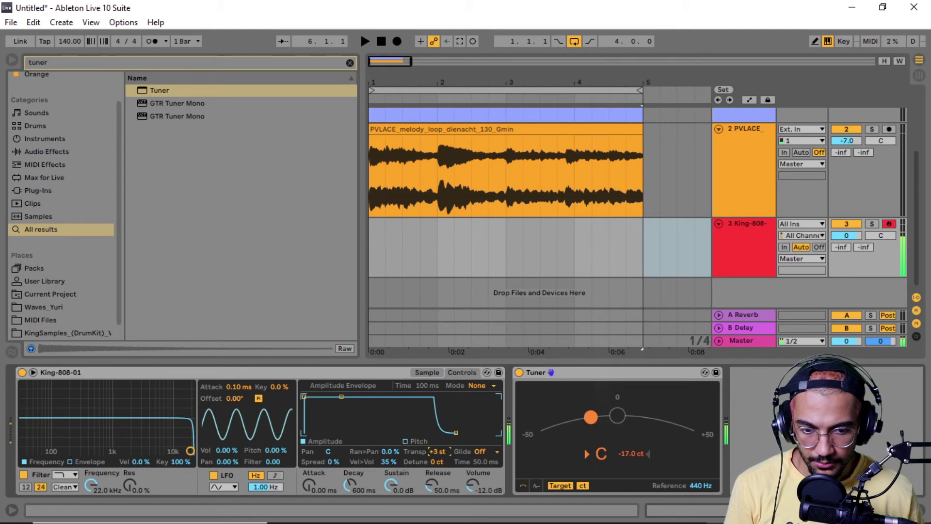
left_click_drag(439, 463, 439, 453)
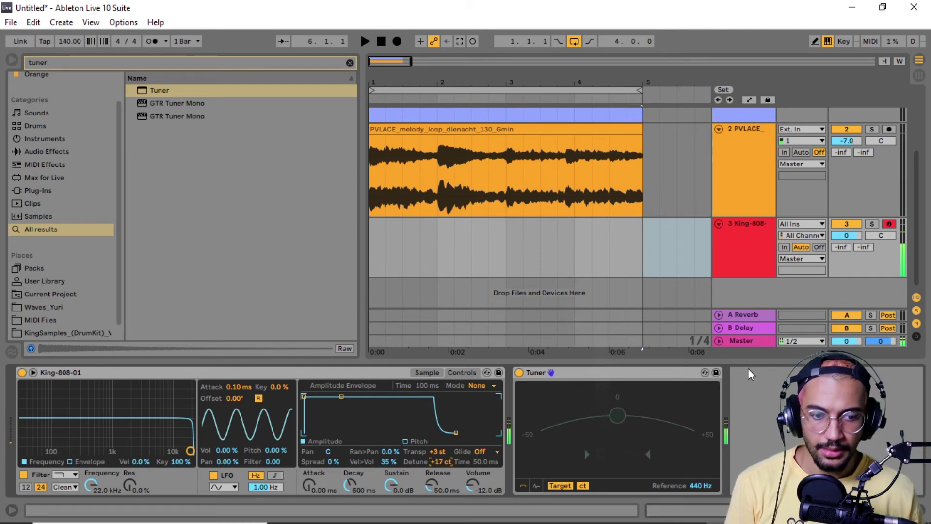
Create a four-bar MIDI clip on the King-808 track from bar 1, with a one-bar G2 note at its start
key("ctrl+alt+l")
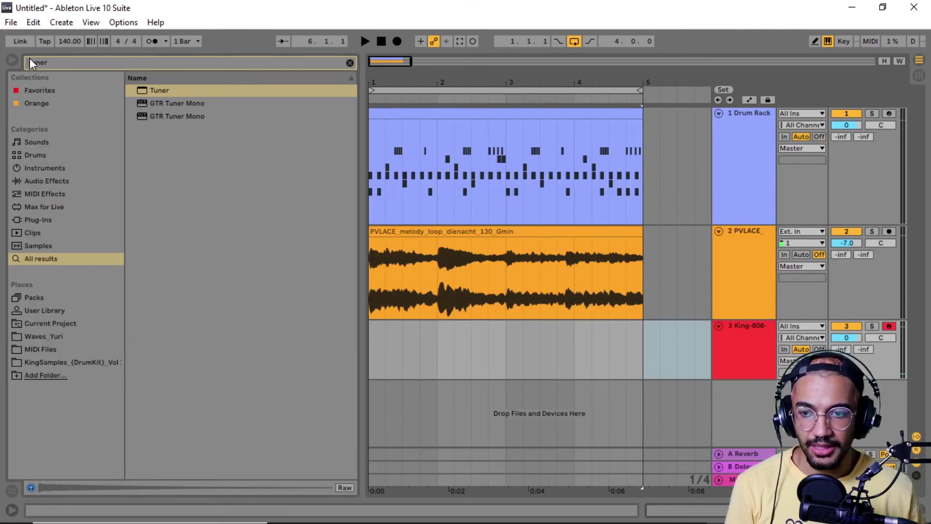
left_click(14, 62)
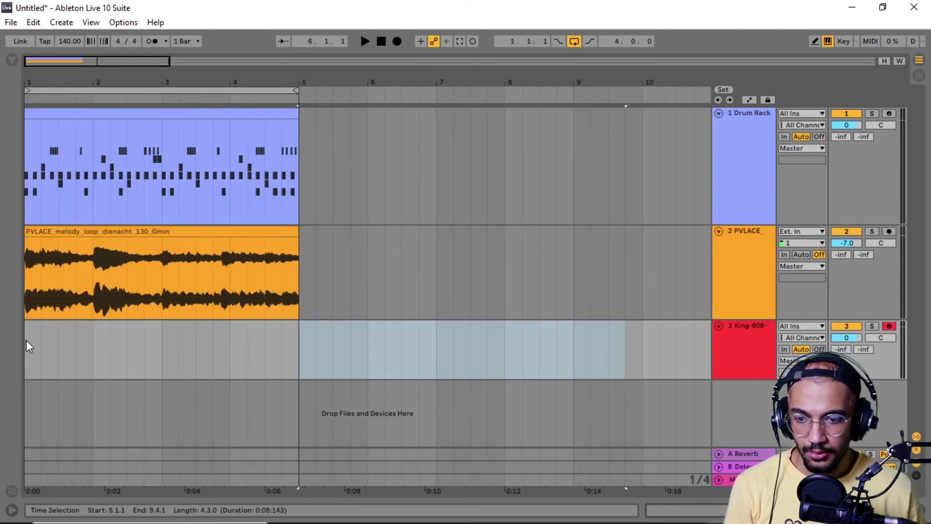
left_click_drag(26, 341, 210, 359)
right_click(299, 354)
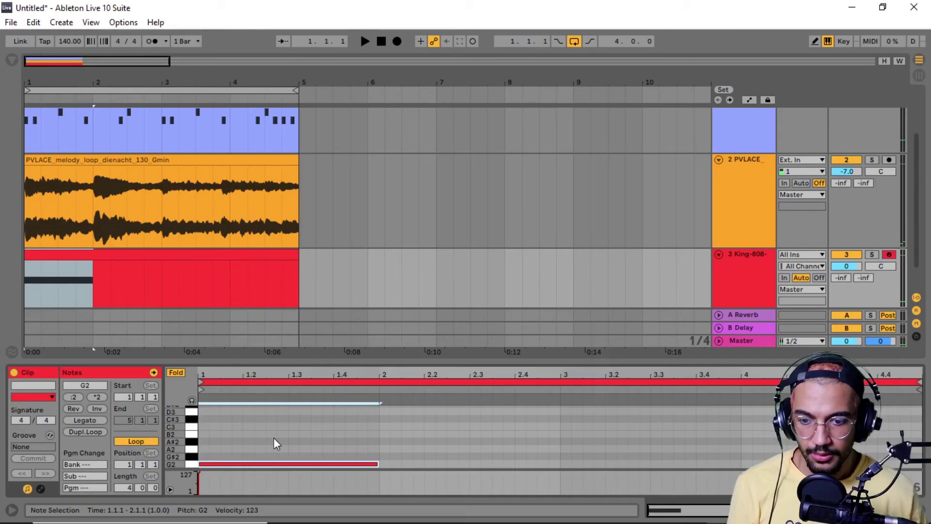
Write the 808 bassline during playback with G2 root notes, short A2, D3 and C3 notes ending bar 2, and D3 and A#2 in bar 4
key("space")
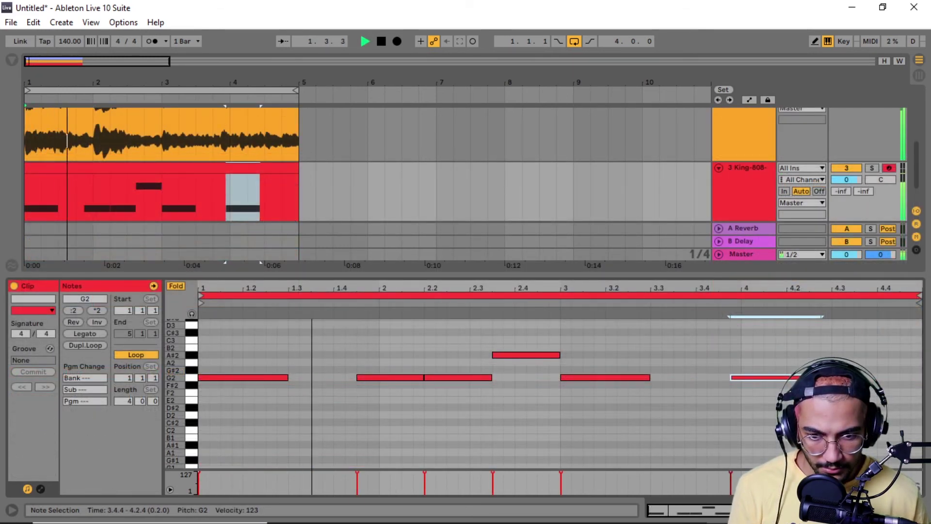
left_click_drag(821, 377, 722, 377)
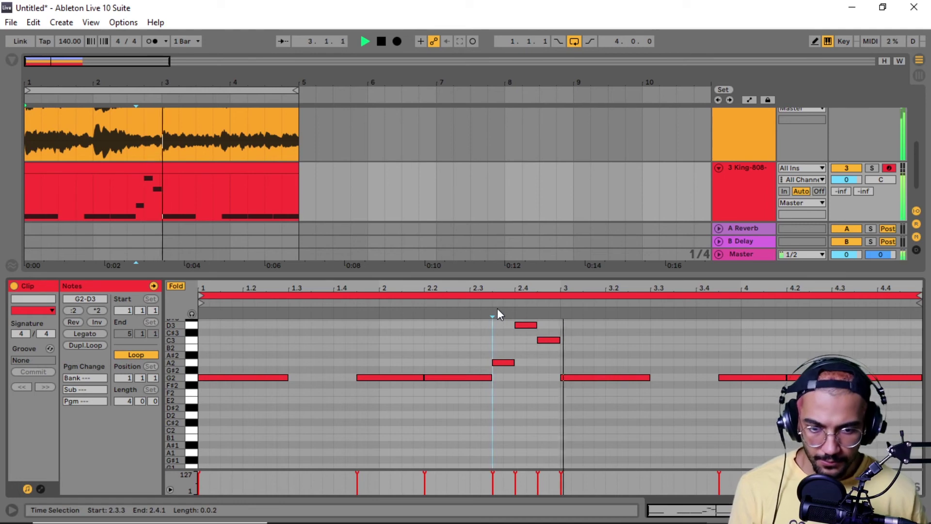
left_click(497, 308)
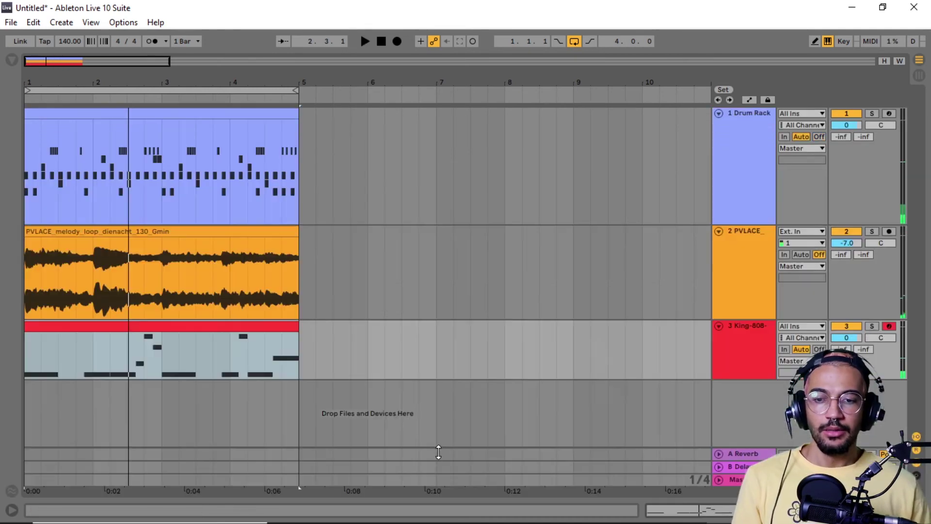
Fold the 808 clip's note editor to its used pitches and compare them with the G row of the browser's minor scale chart
key("alt+Tab")
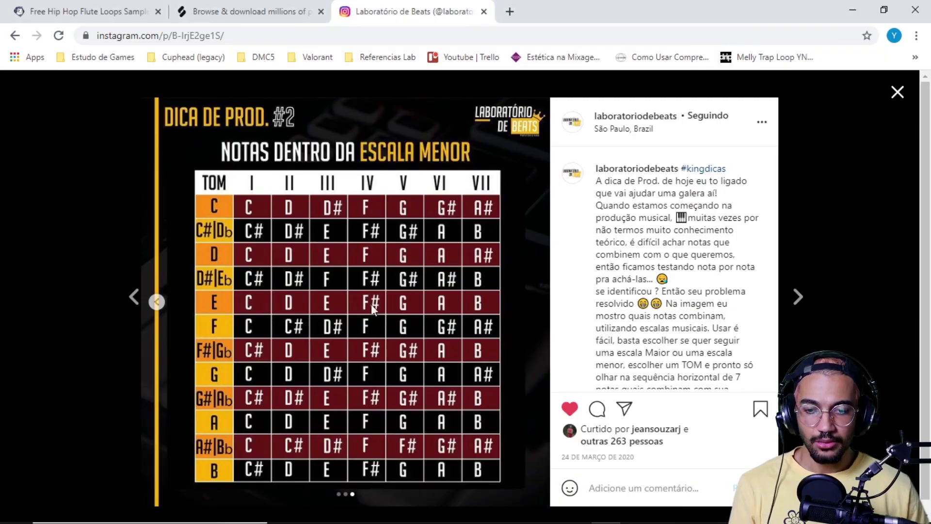
key("alt+Tab")
left_click(160, 338)
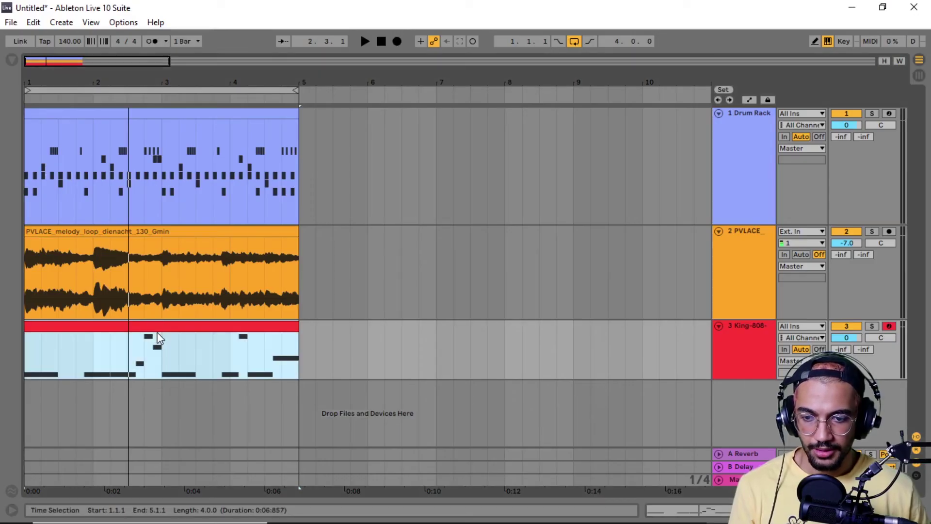
double_click(160, 338)
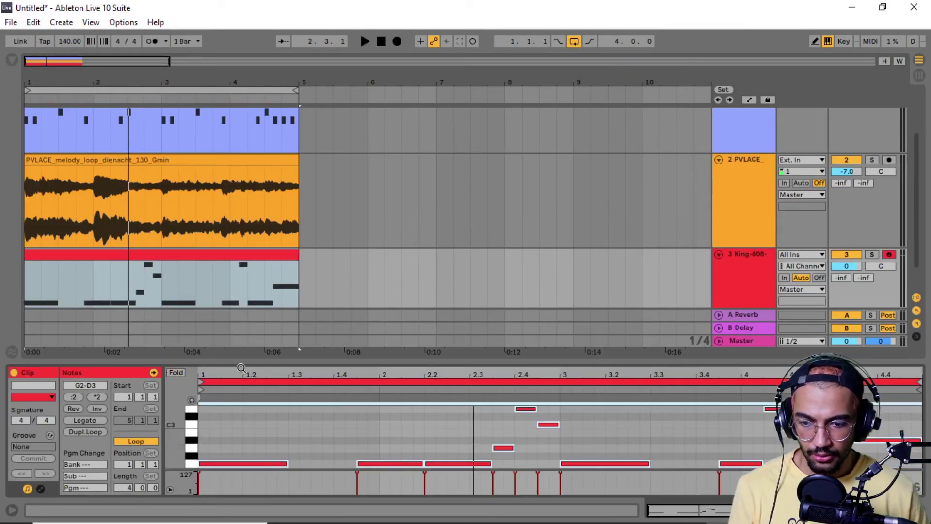
left_click_drag(235, 358, 245, 248)
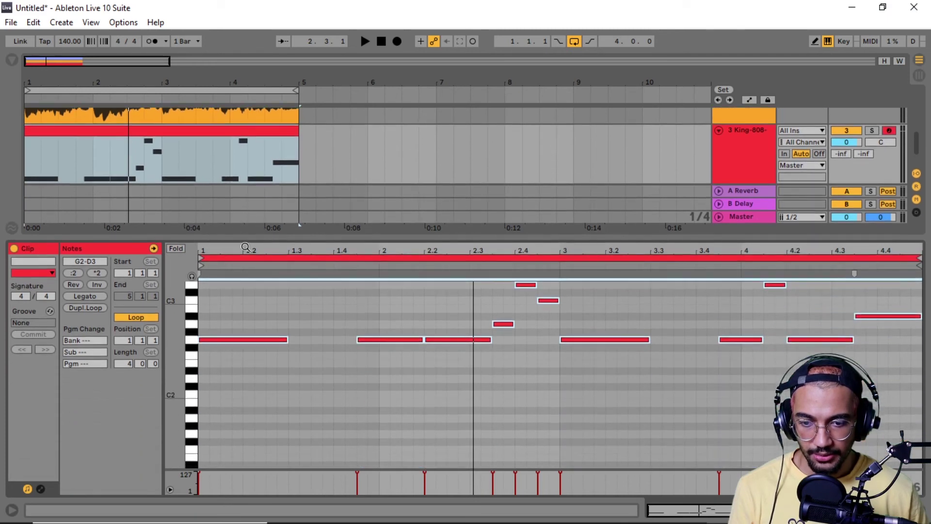
left_click(176, 248)
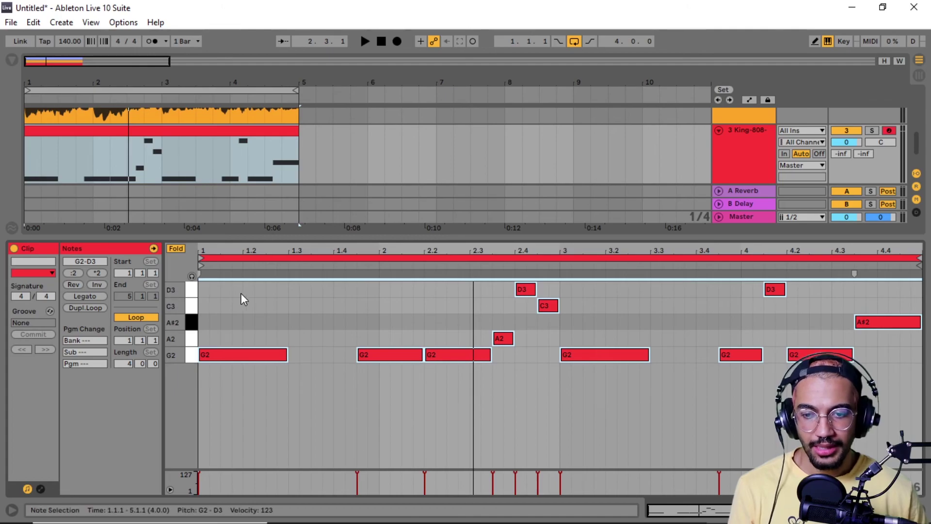
key("alt+Tab")
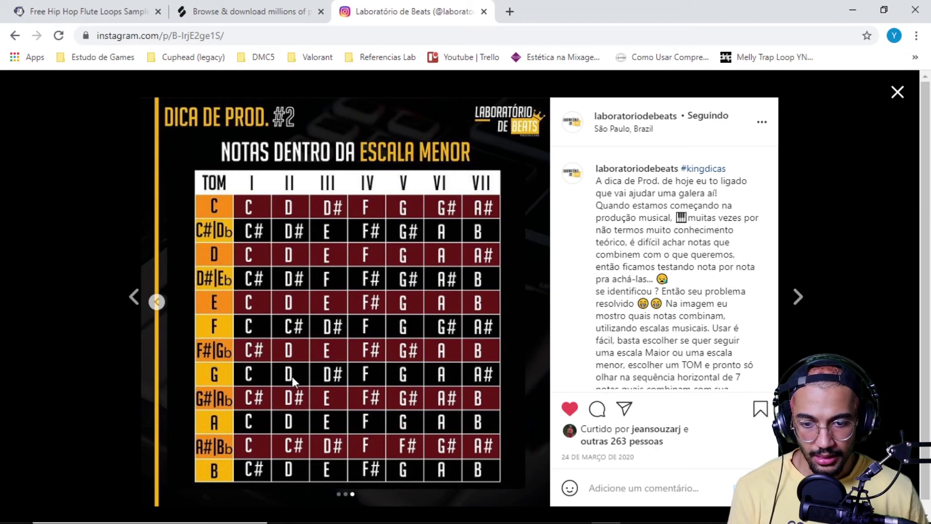
key("alt+Tab")
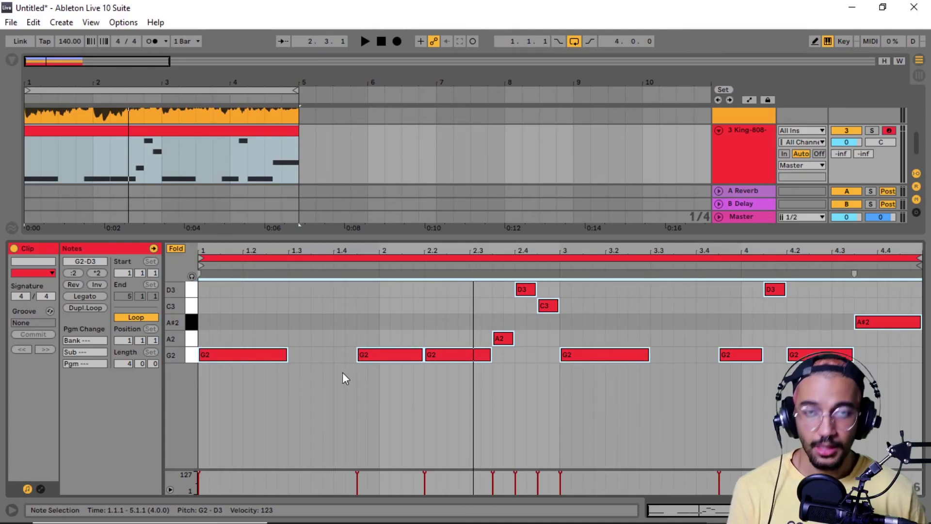
Close the note editor and play the drums, melody loop and 808 together from the start, and stop playback
left_click_drag(311, 236, 318, 483)
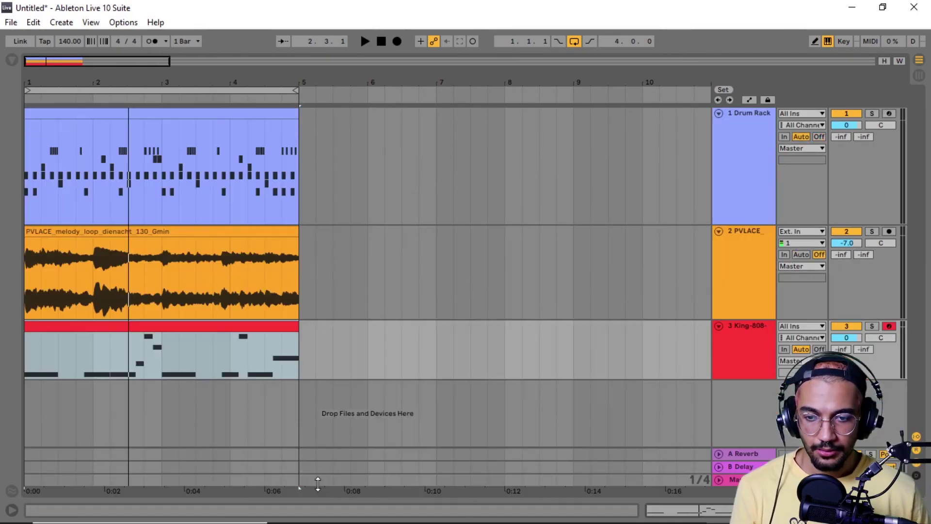
left_click(68, 303)
key("space")
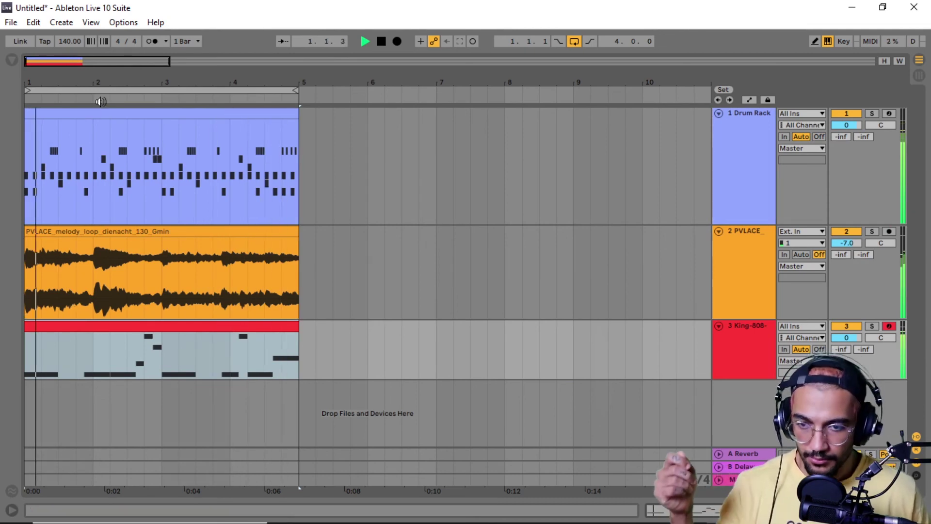
key("space")
Open the drum track's Drum Rack, clear the browser search and open the Cymbals folder of the KingSamples drum kit
left_click_drag(68, 81, 69, 63)
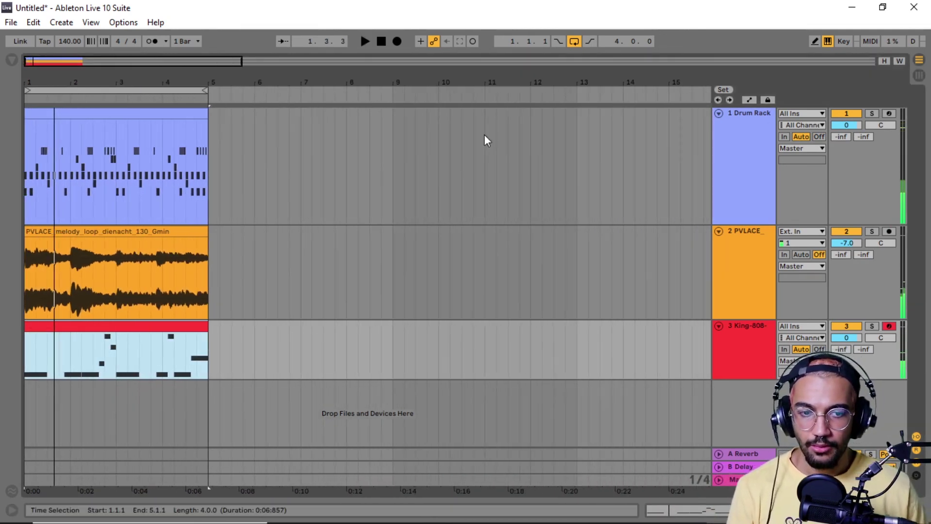
double_click(754, 136)
left_click(11, 61)
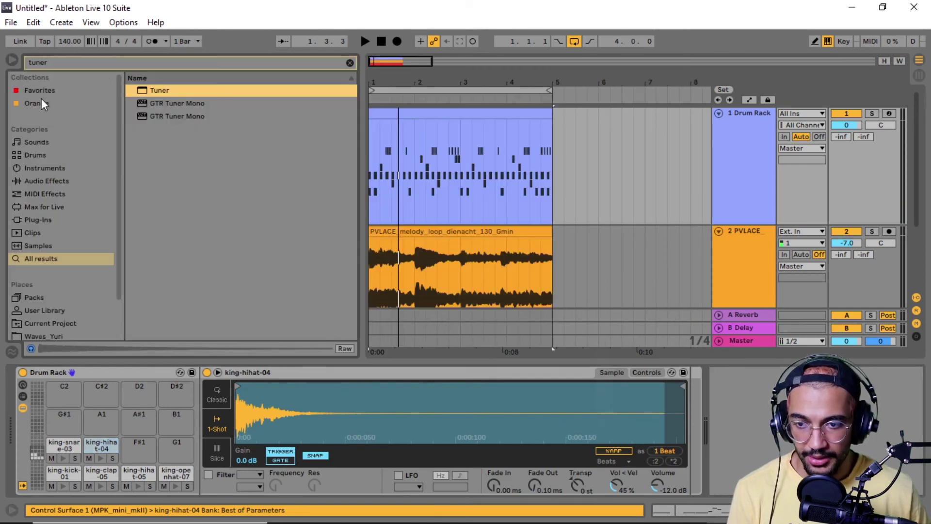
left_click_drag(48, 61, 2, 61)
key("BackSpace")
scroll(60, 296, "down", 2)
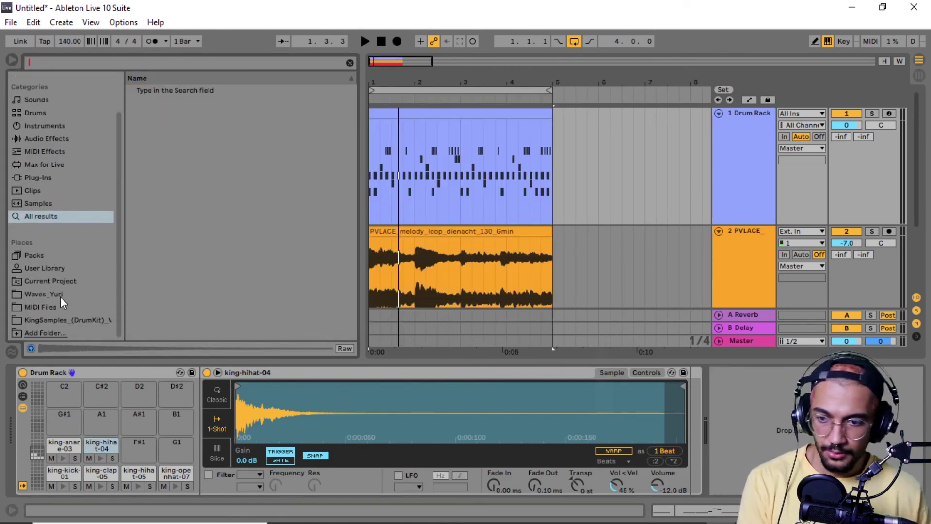
left_click(49, 320)
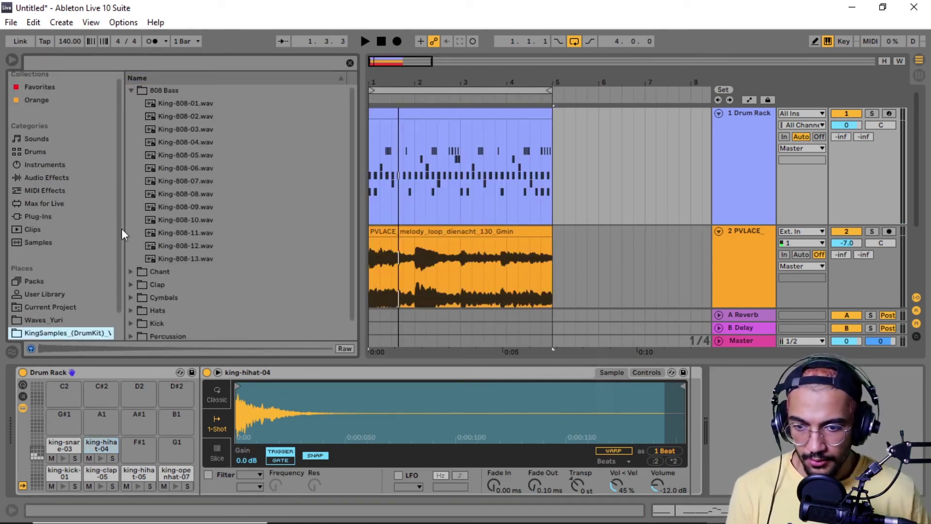
left_click(130, 89)
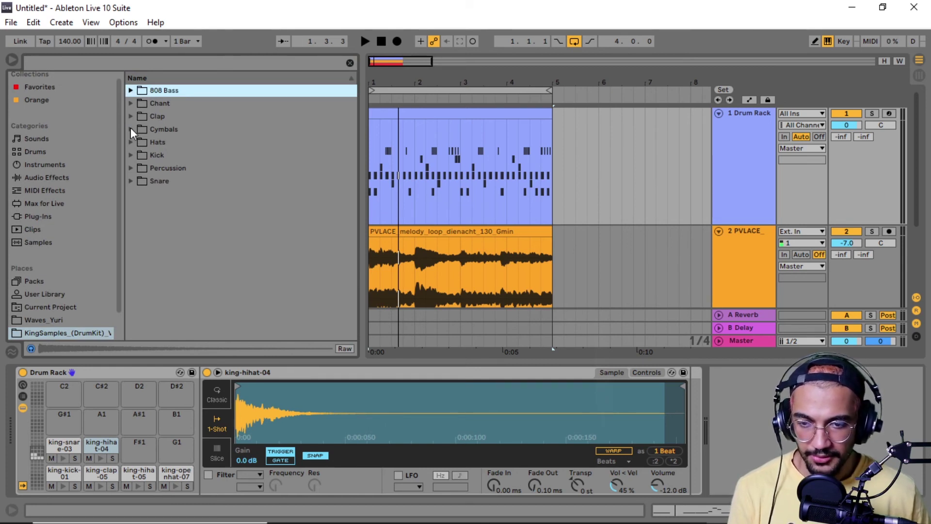
left_click(156, 130)
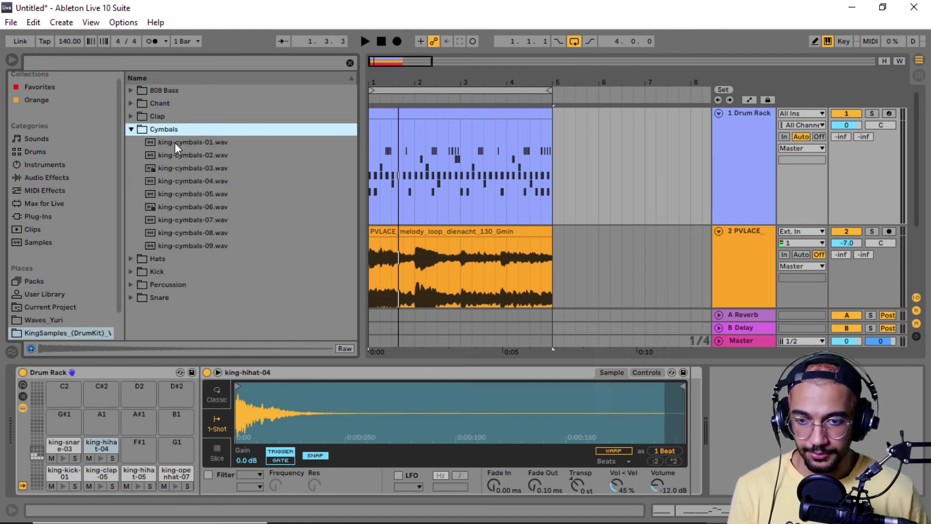
Audition the king-cymbals samples from 01 to 09 in the Cymbals folder
left_click(175, 143)
left_click(191, 158)
left_click(191, 168)
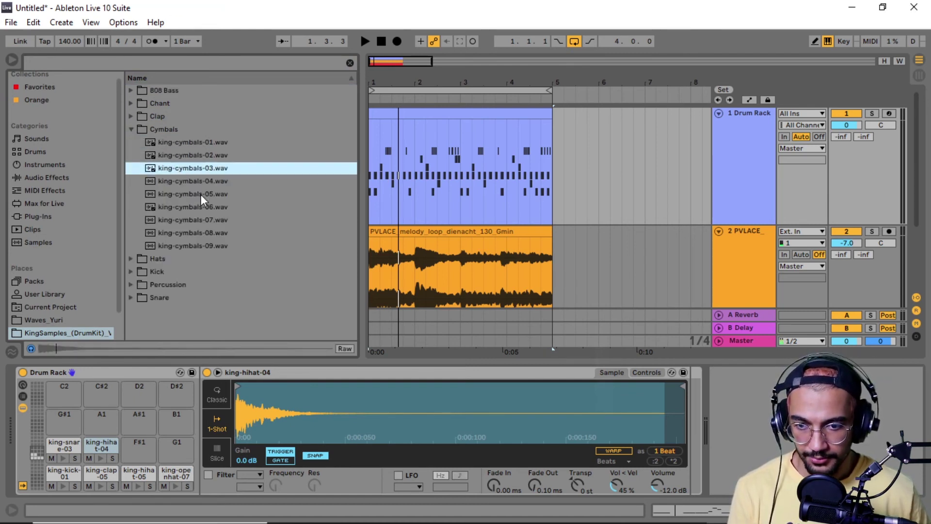
left_click(193, 245)
left_click(187, 232)
left_click(187, 220)
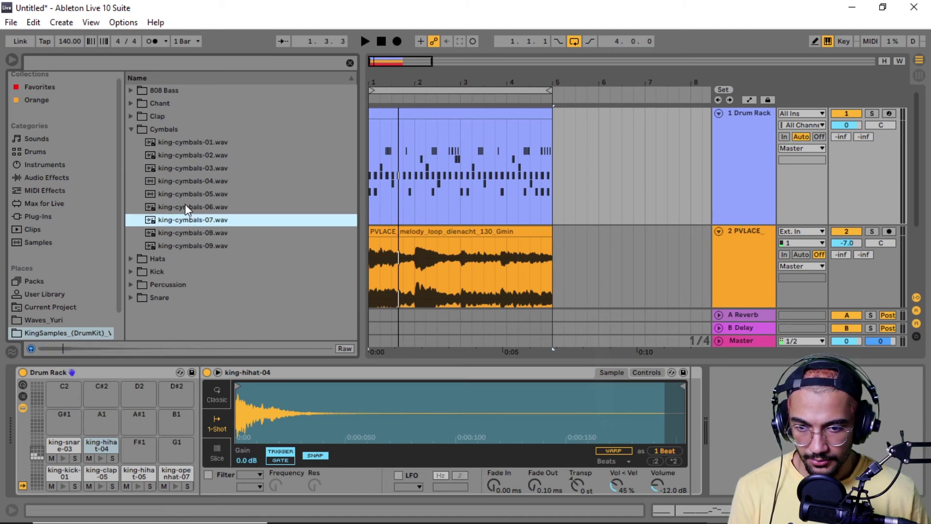
left_click(185, 205)
left_click(187, 193)
left_click(184, 180)
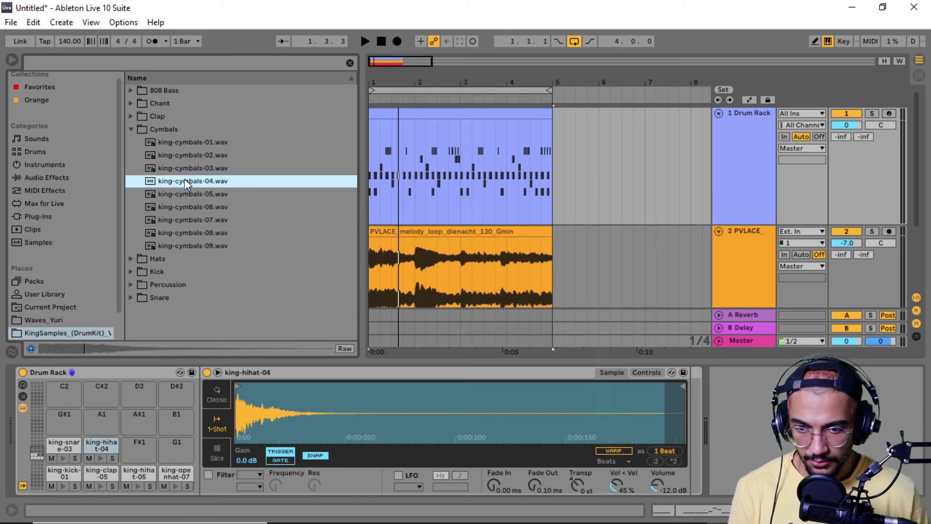
Load king-cymbals-03 onto the Drum Rack's F#1 pad, unfold the drum clip's notes and add a cymbal note at 1.1.1
left_click(181, 168)
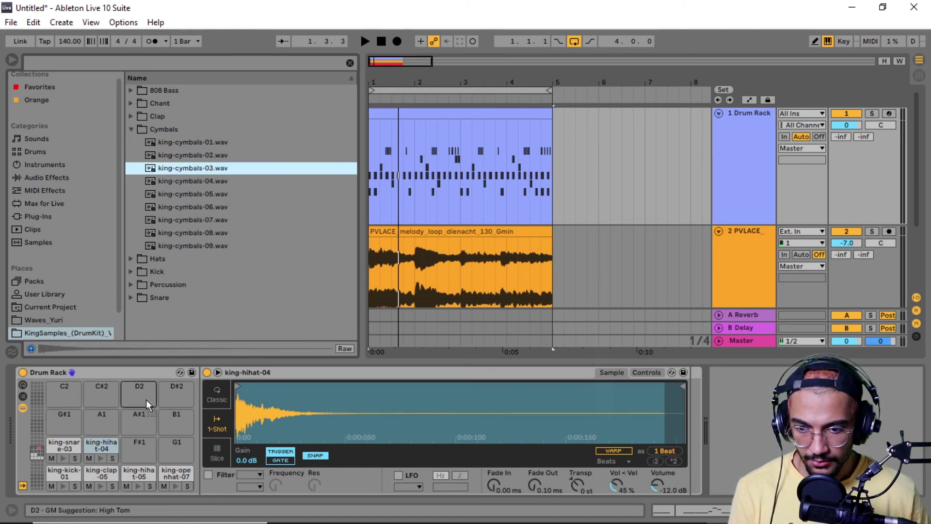
left_click_drag(137, 447, 137, 446)
double_click(412, 115)
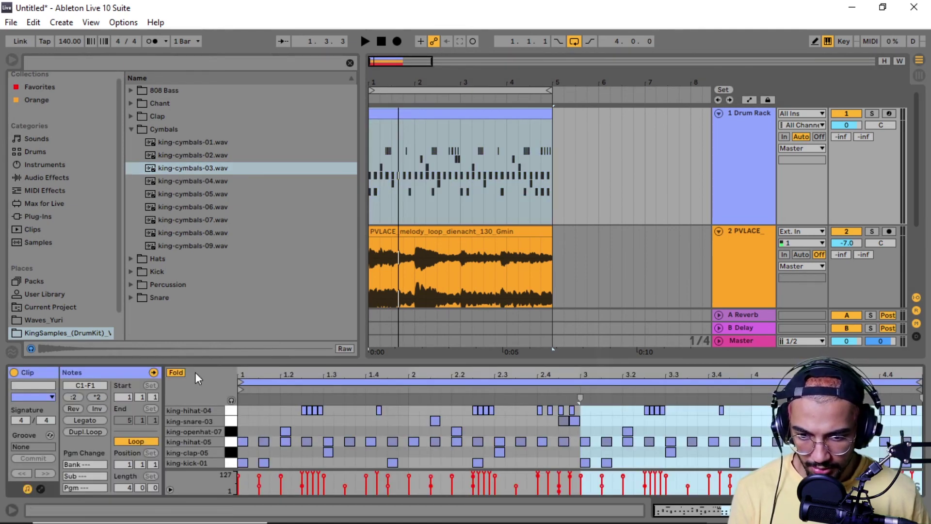
left_click(176, 372)
double_click(242, 409)
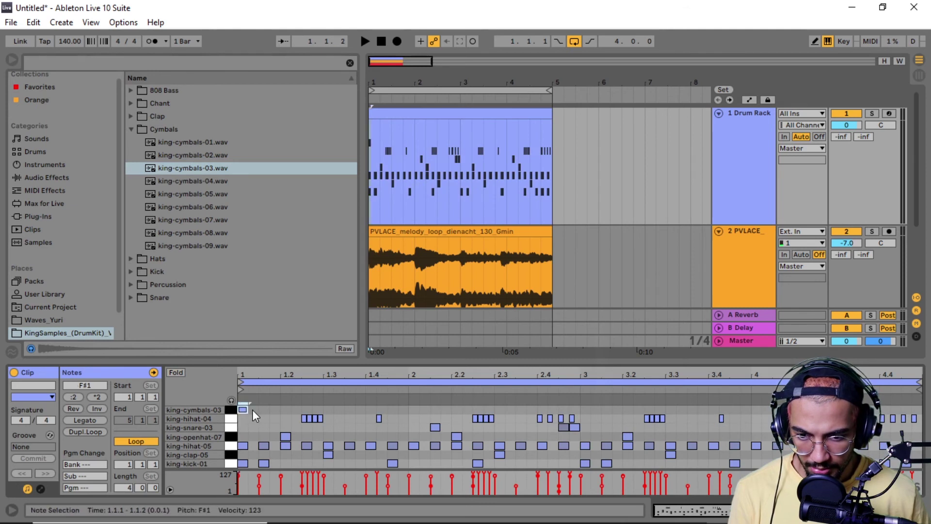
Play the beat with the browser hidden and compare the open hat and cymbal sample settings in the Drum Rack
key("space")
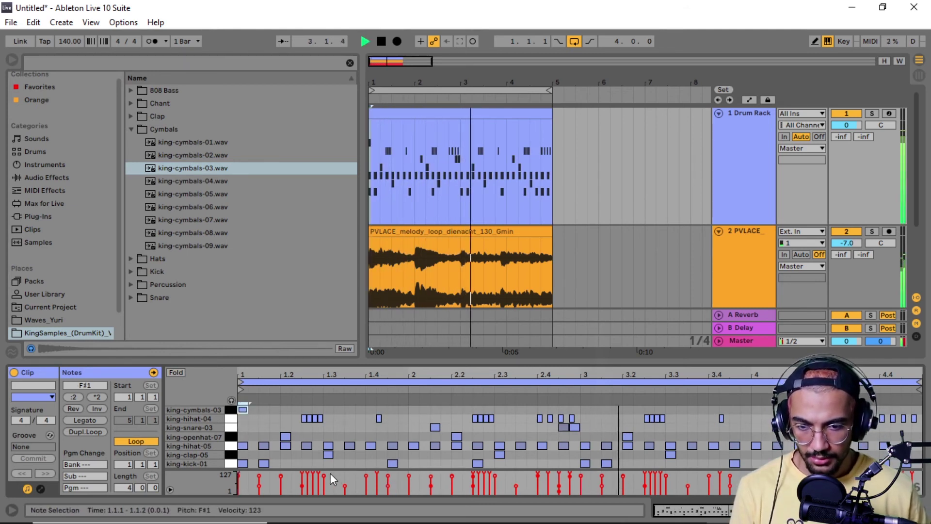
left_click(11, 61)
key("ctrl+alt+l")
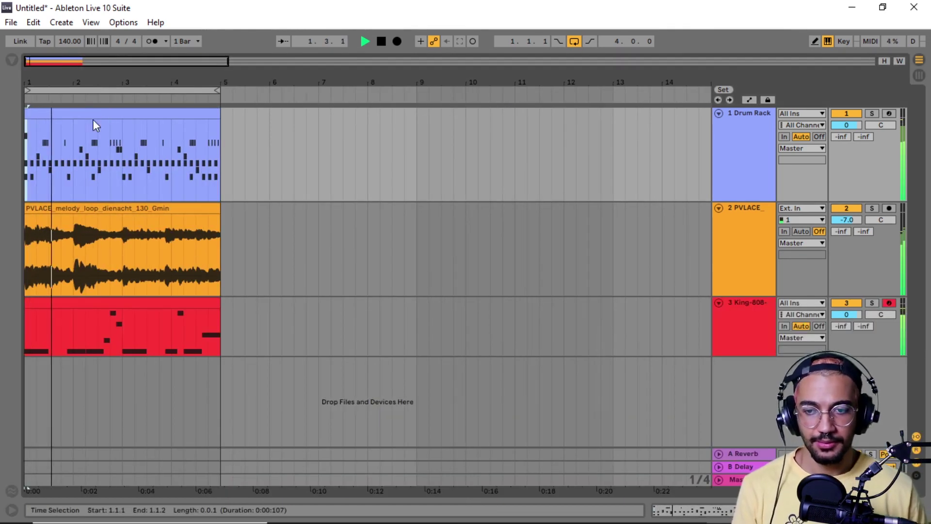
left_click_drag(68, 83, 91, 79)
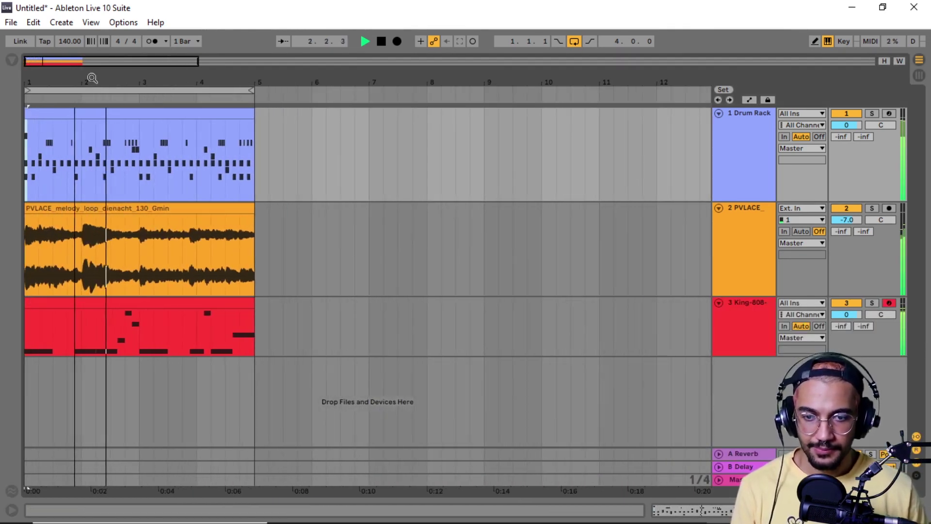
double_click(732, 161)
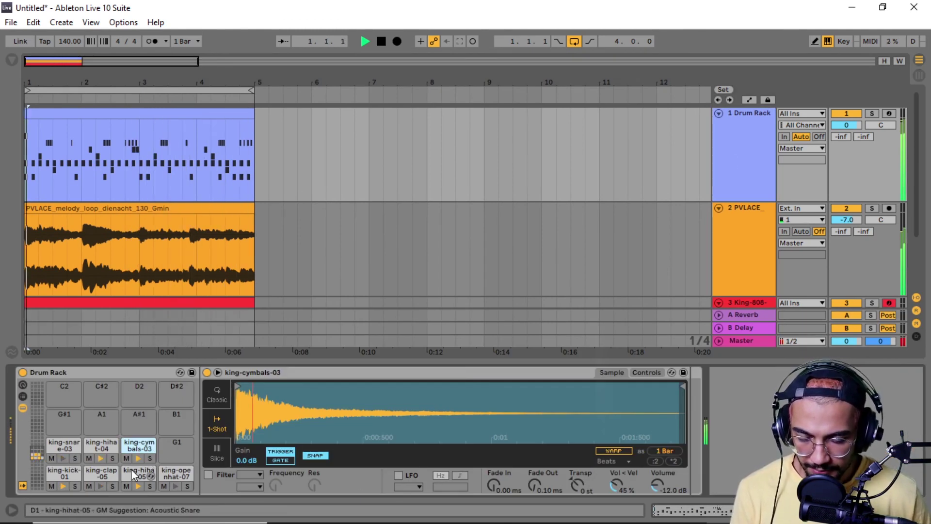
left_click(176, 475)
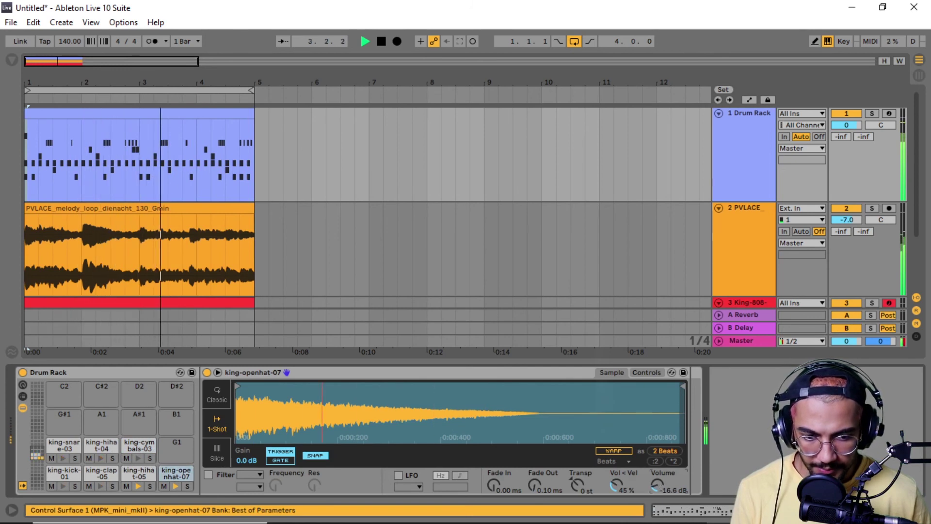
left_click(139, 448)
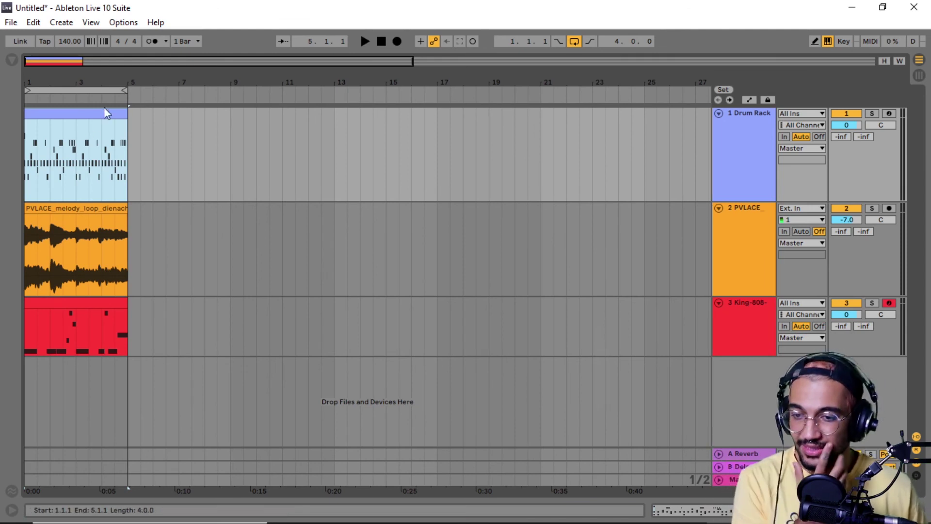
Show the Drum Rack's chain list and extract the king-kick-01 chain to its own track
double_click(93, 118)
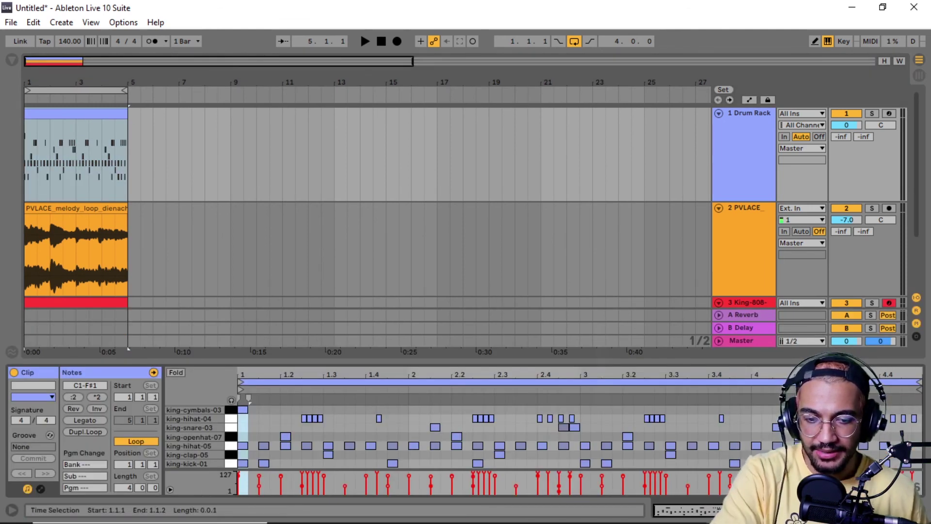
key("shift+Tab")
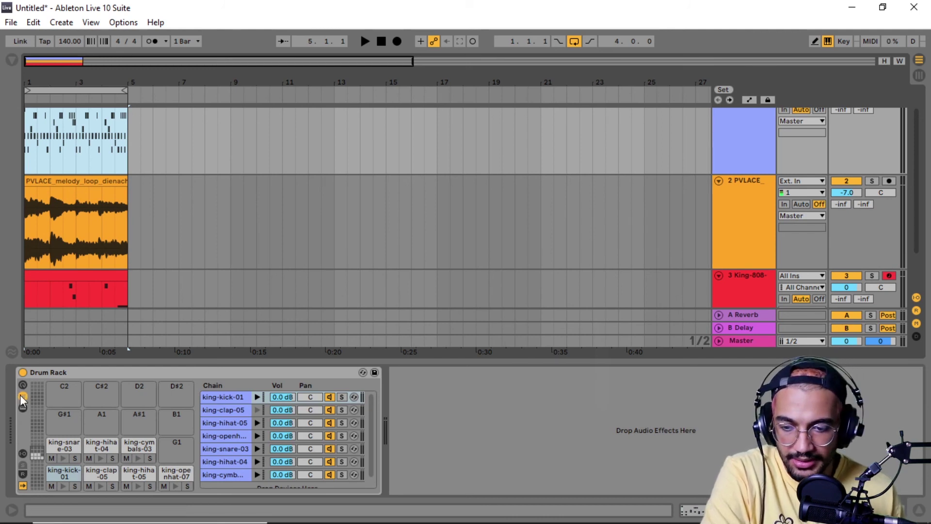
left_click(20, 396)
left_click(21, 396)
left_click(21, 396)
left_click(20, 396)
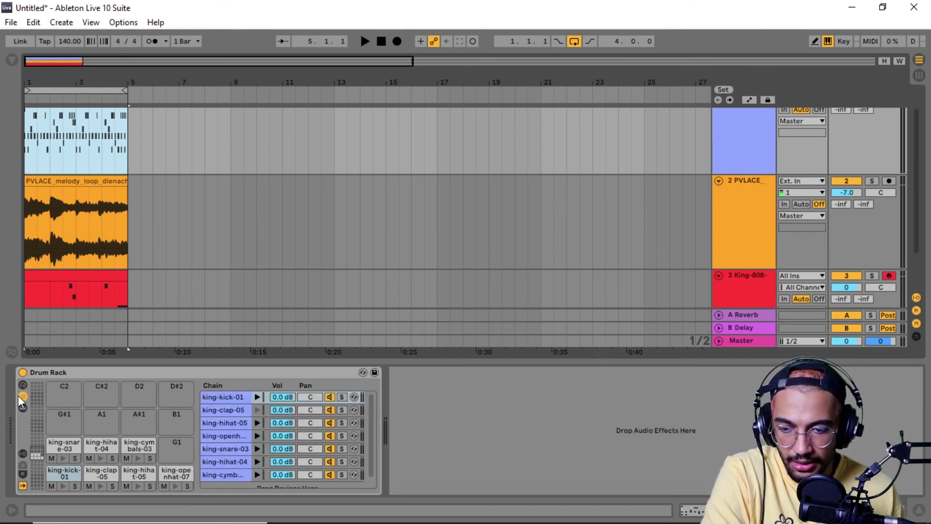
right_click(217, 397)
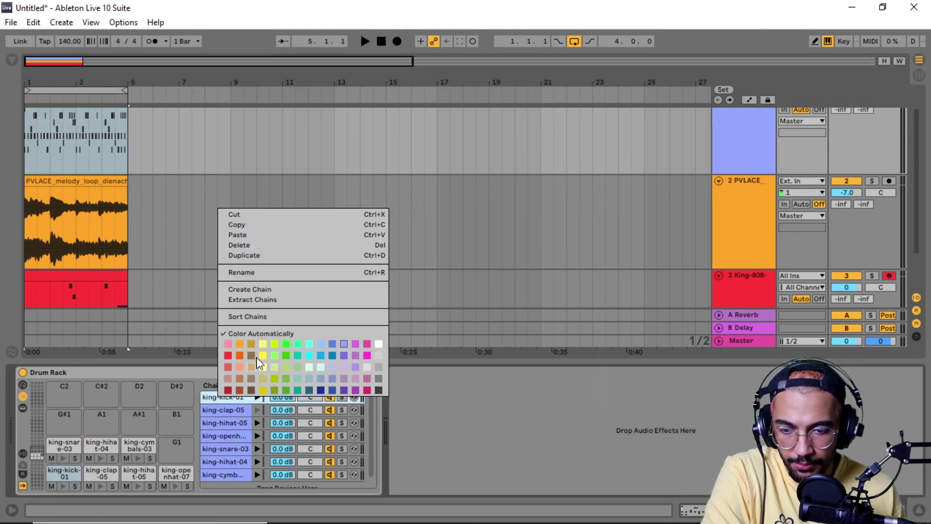
left_click(275, 300)
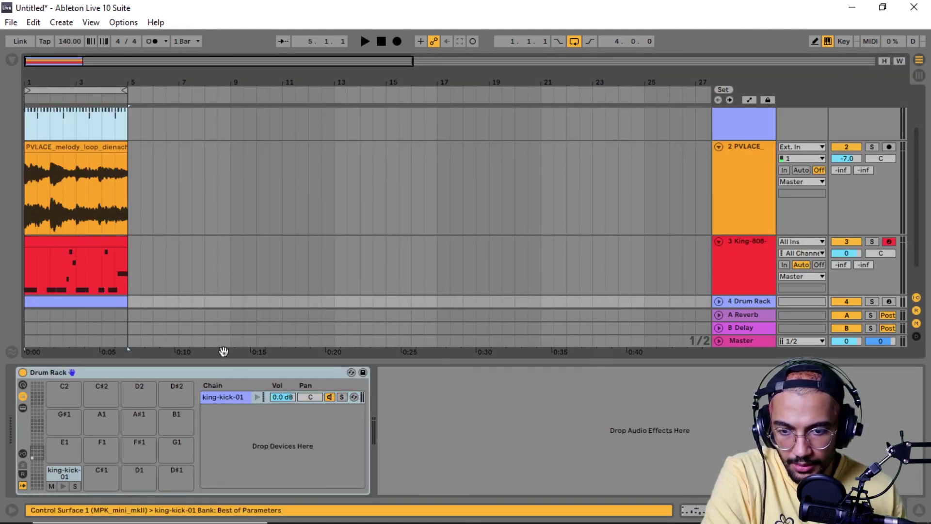
Extract the king-clap-05 chain from the original Drum Rack to its own track
scroll(68, 155, "up", 2)
left_click(88, 118)
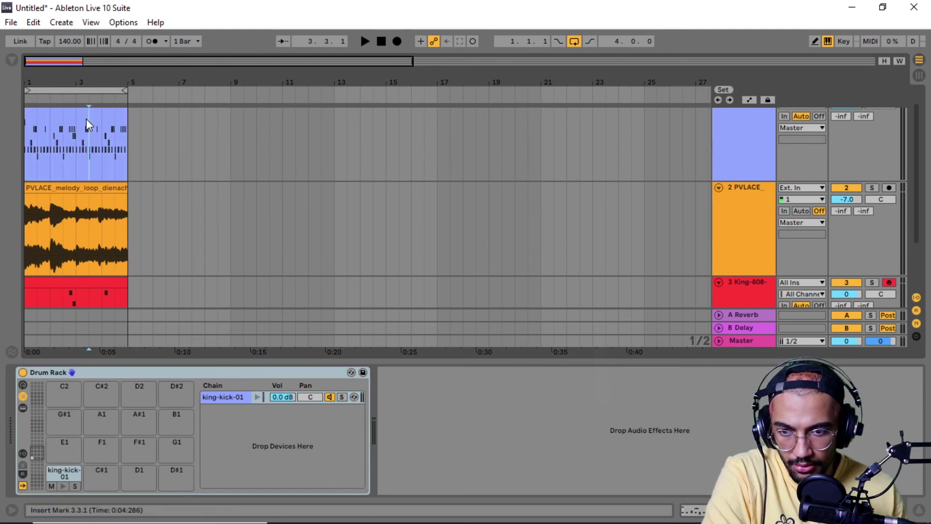
right_click(224, 396)
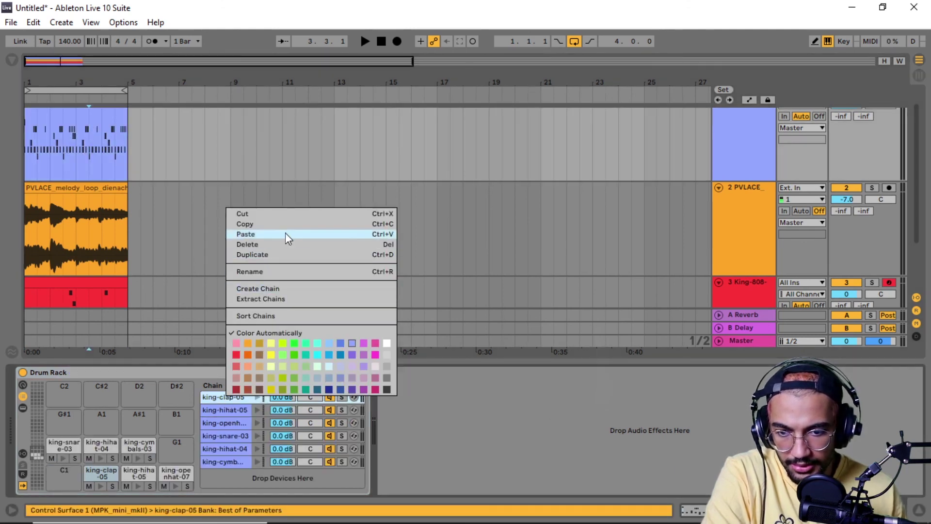
left_click(278, 300)
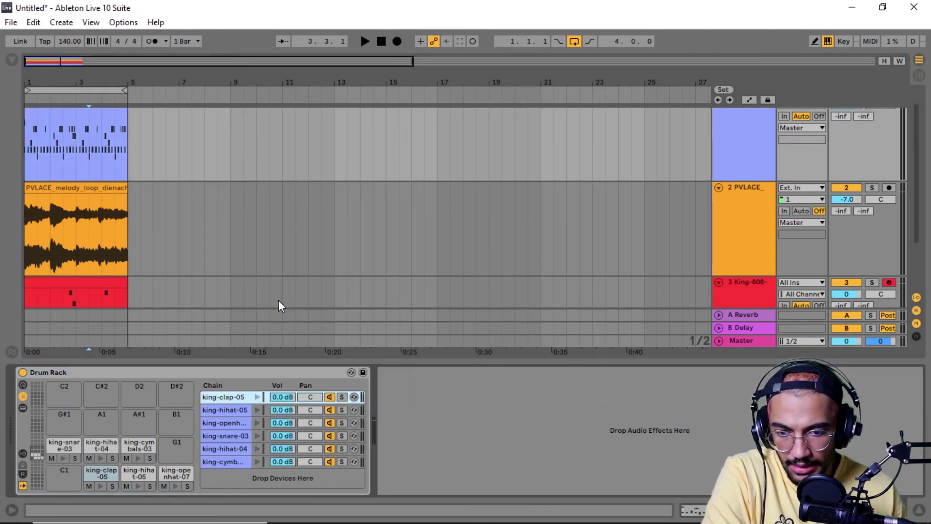
Return to the original drum clip's Drum Rack and extract its king-hihat-05 chain to a separate track
scroll(83, 144, "up", 2)
scroll(83, 142, "up", 1)
left_click(80, 117)
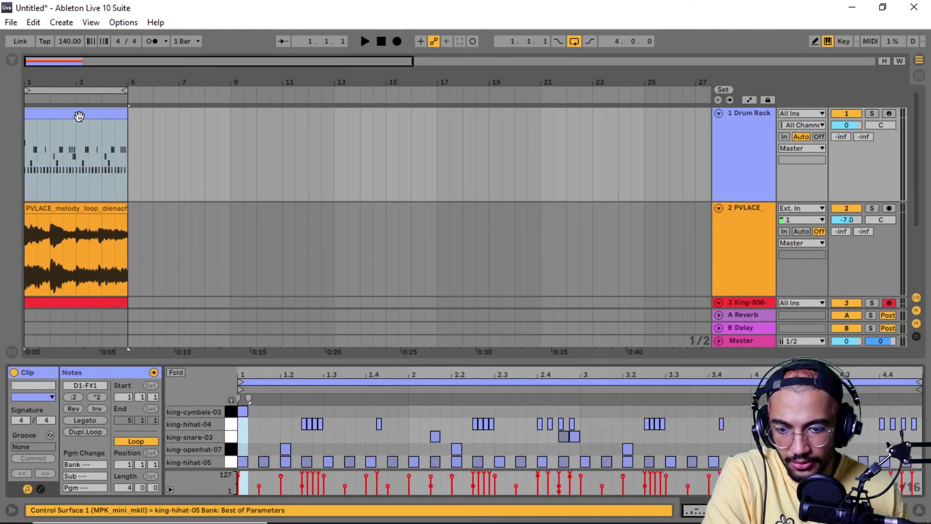
left_click(63, 114)
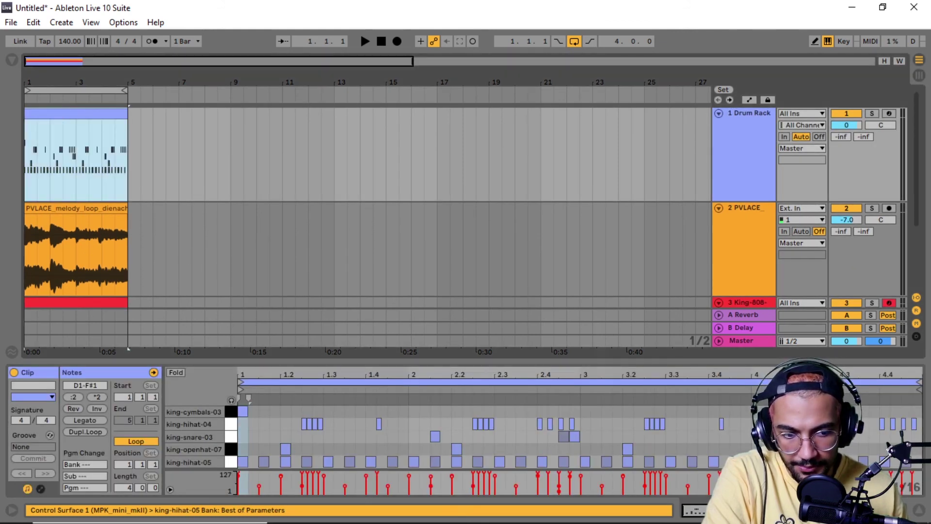
key("shift+Tab")
right_click(211, 397)
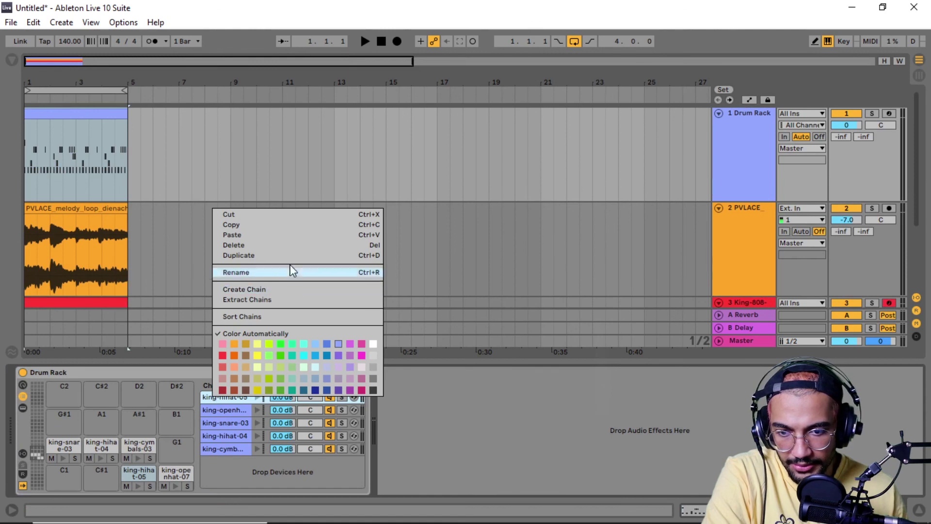
left_click(284, 299)
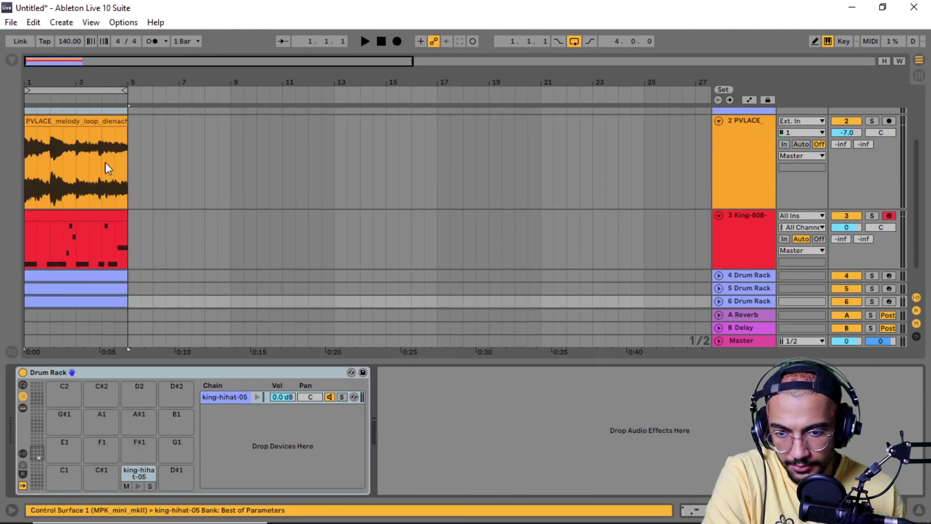
Reselect the original drum clip and extract the king-openhat-07 chain to its own track
key("ctrl+z")
left_click(98, 117)
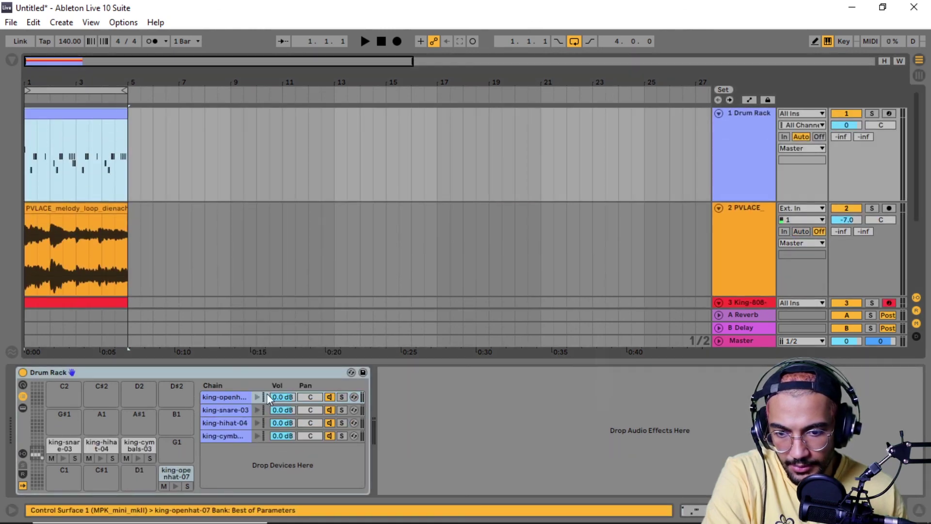
right_click(208, 397)
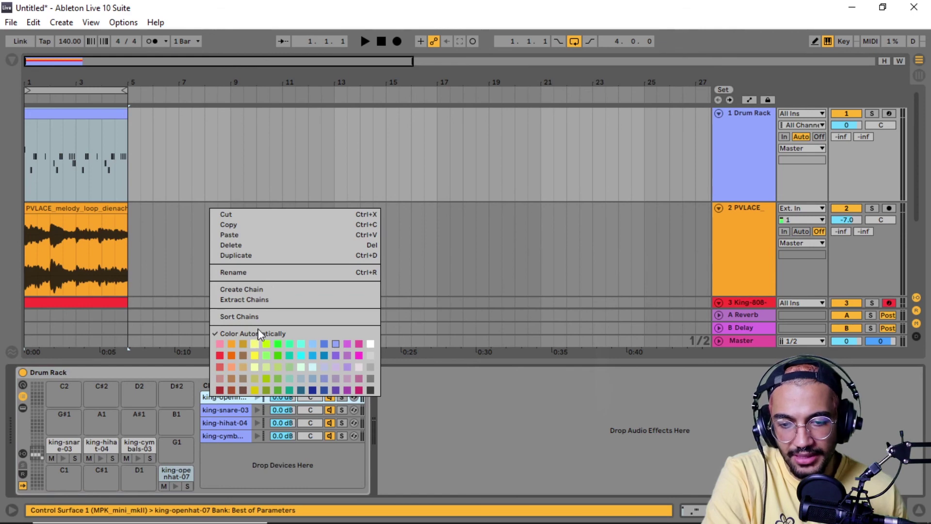
left_click(262, 298)
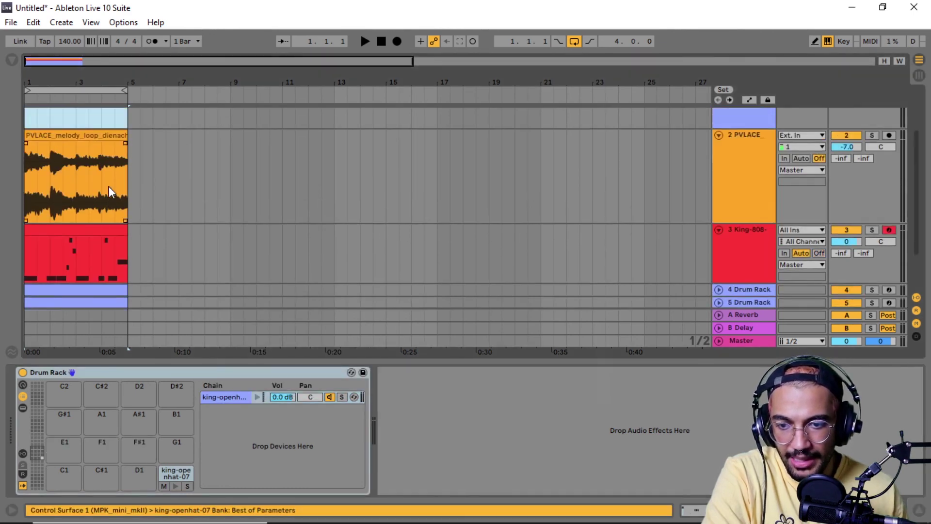
Extract the king-snare-03 chain from the original Drum Rack to its own track
key("ctrl+z")
right_click(231, 396)
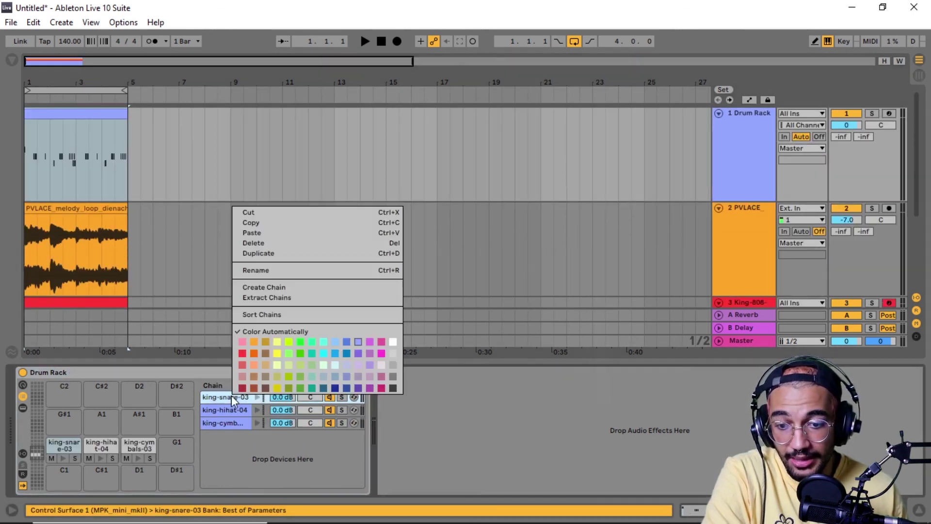
left_click(266, 297)
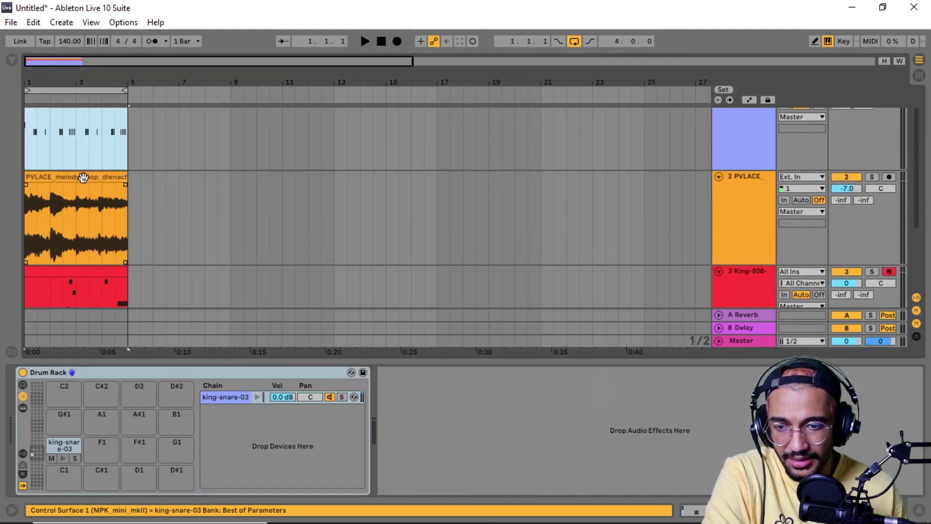
Reselect the original drum clip and extract the king-hihat-04 chain from its Drum Rack to a separate track
left_click(57, 113)
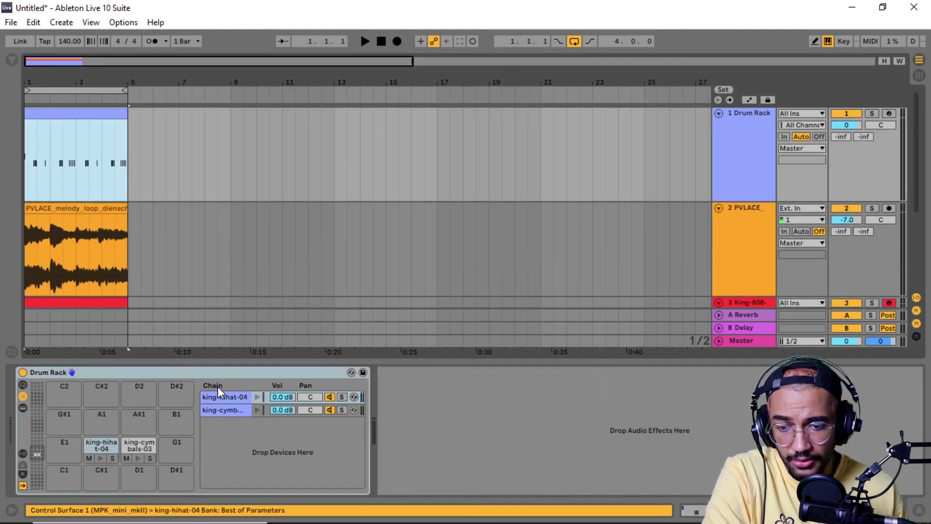
right_click(225, 397)
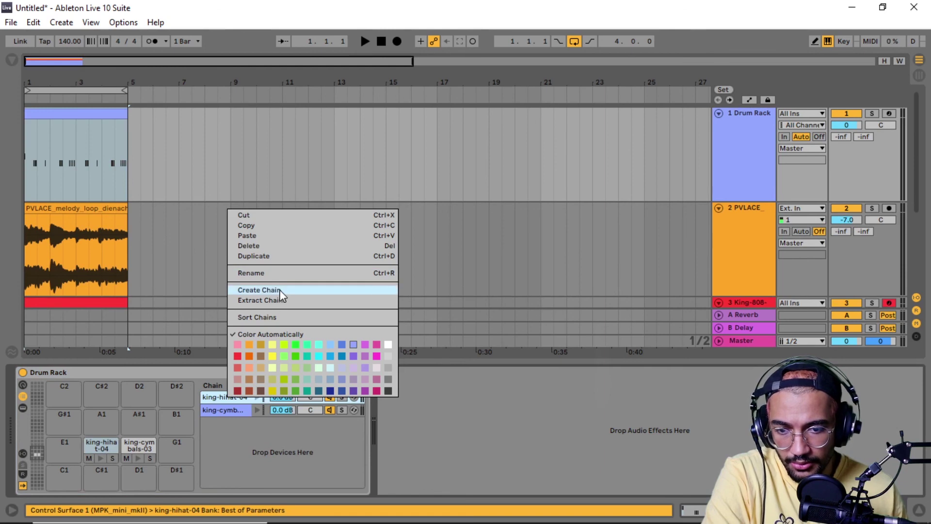
left_click(280, 301)
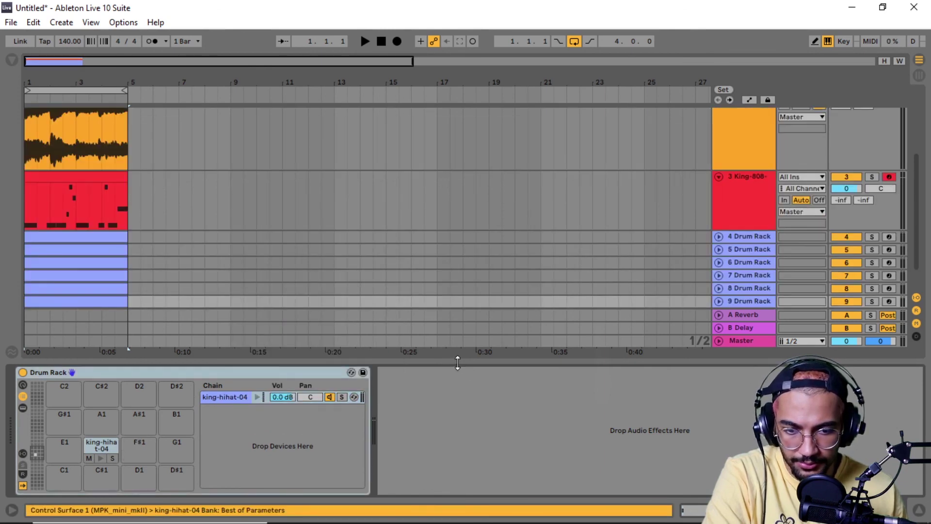
Collapse the device view to enlarge the arrangement and unfold the extracted Drum Rack tracks to show their clips
left_click_drag(457, 360, 451, 427)
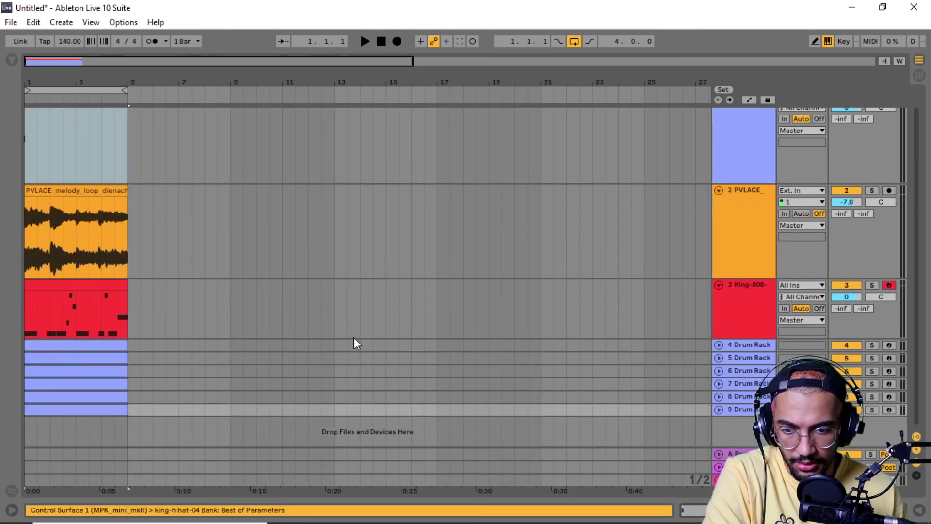
left_click(720, 345)
left_click(719, 358)
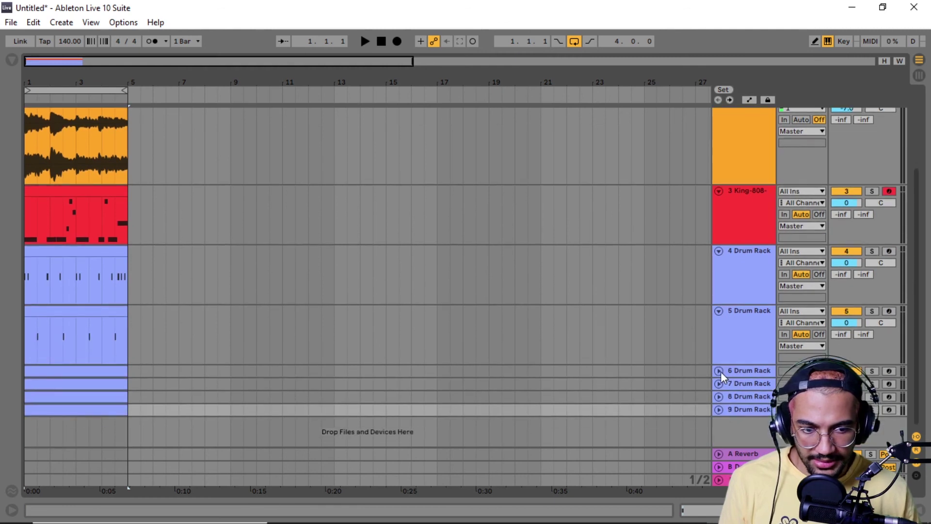
left_click(719, 371)
left_click(720, 383)
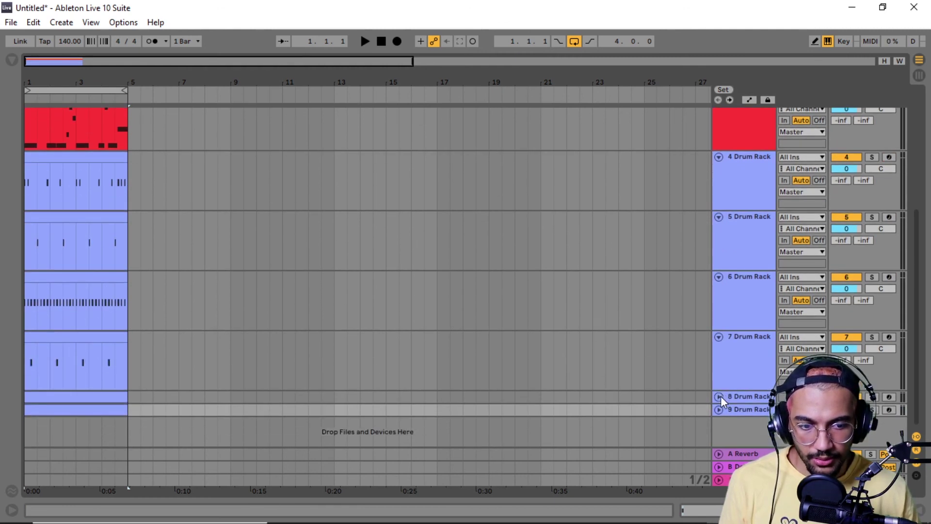
left_click(720, 396)
scroll(723, 412, "up", 8)
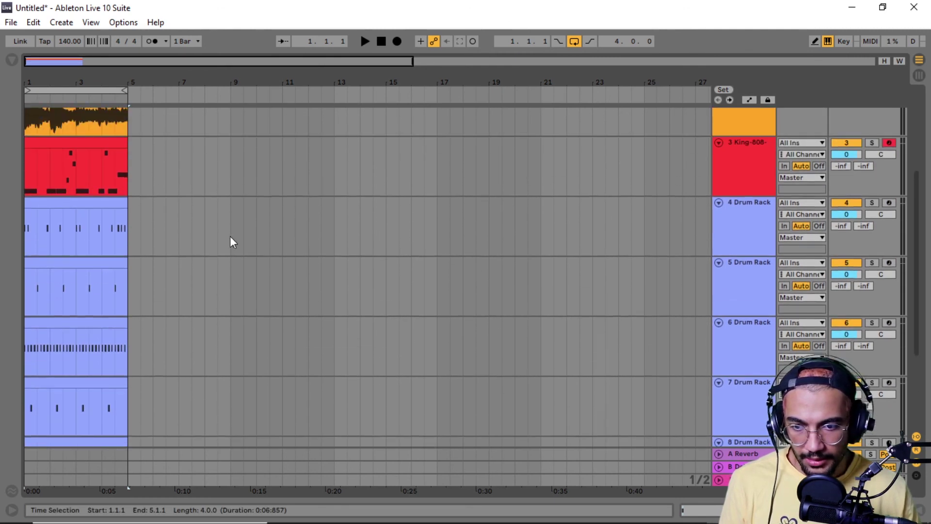
scroll(27, 199, "up", 2)
Move the King-808 clip and all the Drum Rack clips from bar 1 to start at bar 5
left_click(35, 146)
key("ctrl+alt+b")
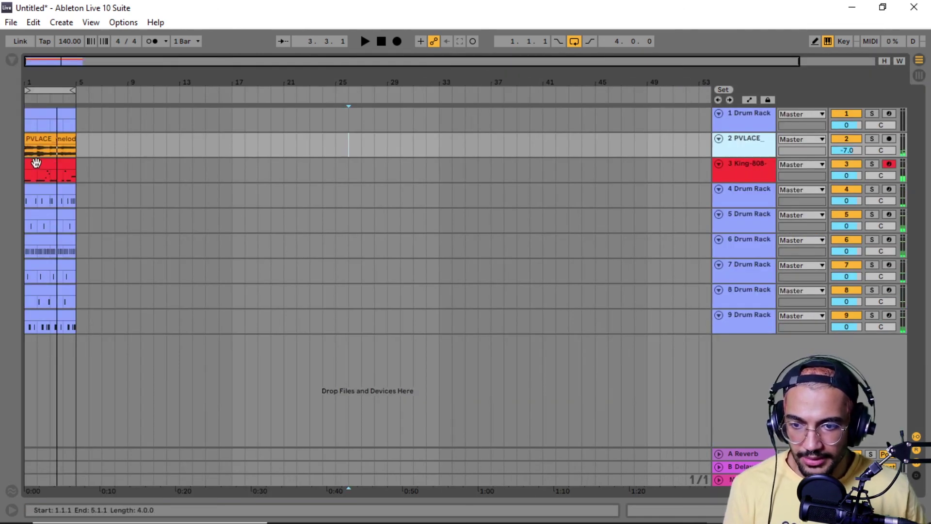
left_click_drag(49, 162, 99, 169)
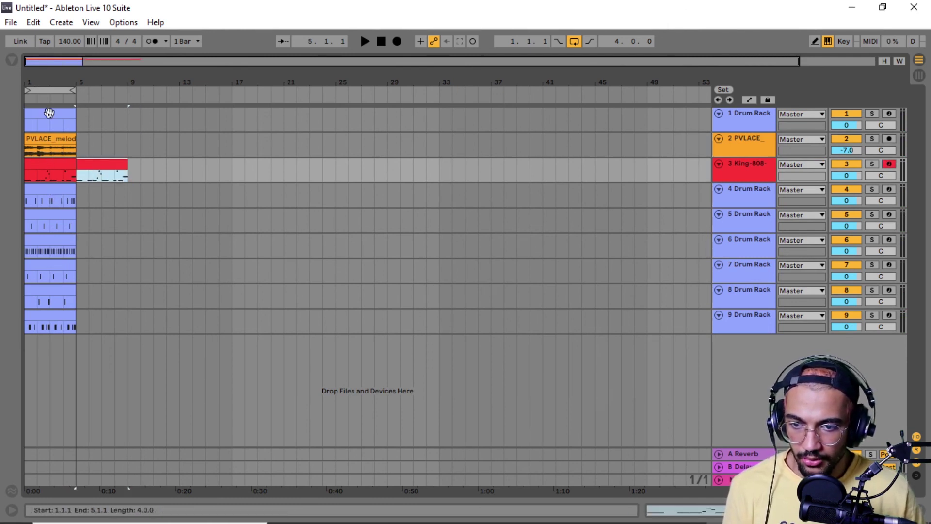
left_click_drag(50, 114, 99, 113)
Start playback from bar 1 and duplicate the PVLACE melody clip so a copy starts at bar 5
key("space")
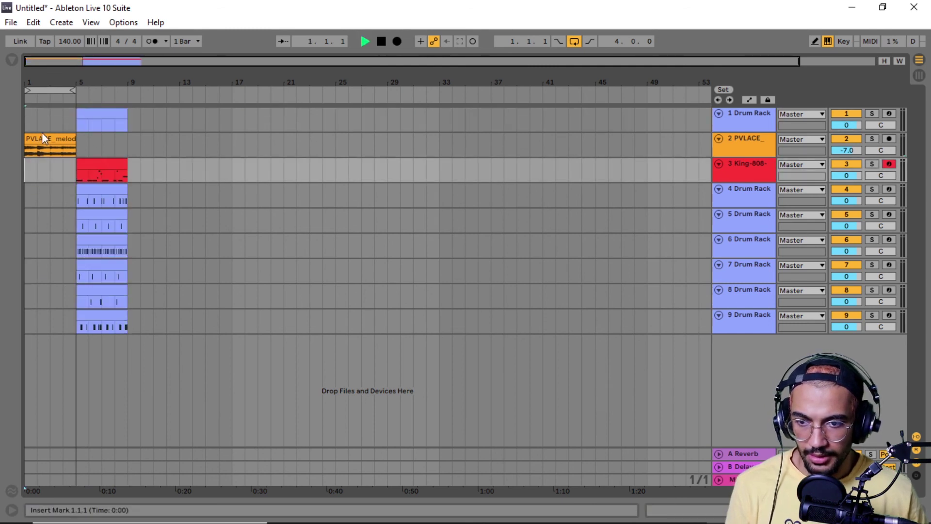
left_click(42, 140)
key("ctrl+d")
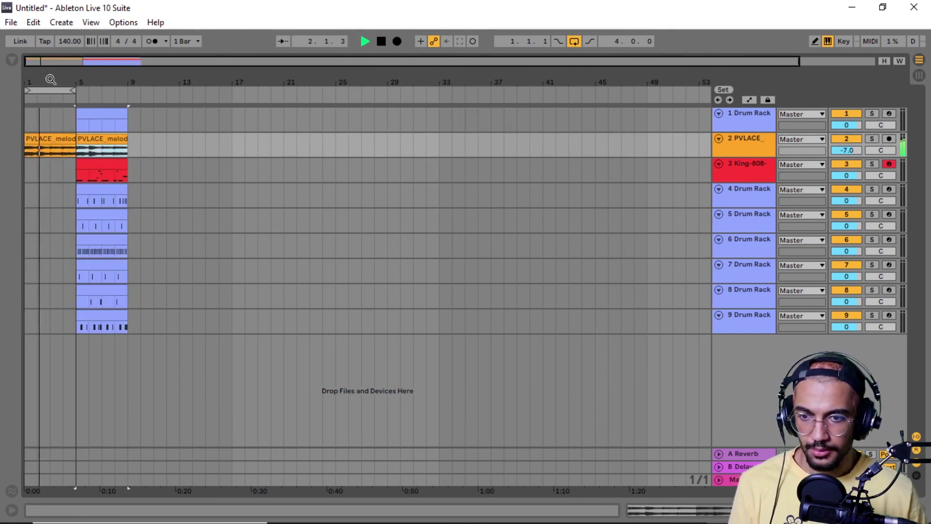
Turn off looping, shift the loop range to bars 5 to 9, and stop playback after listening to the drum entry
left_click_drag(53, 79, 82, 79)
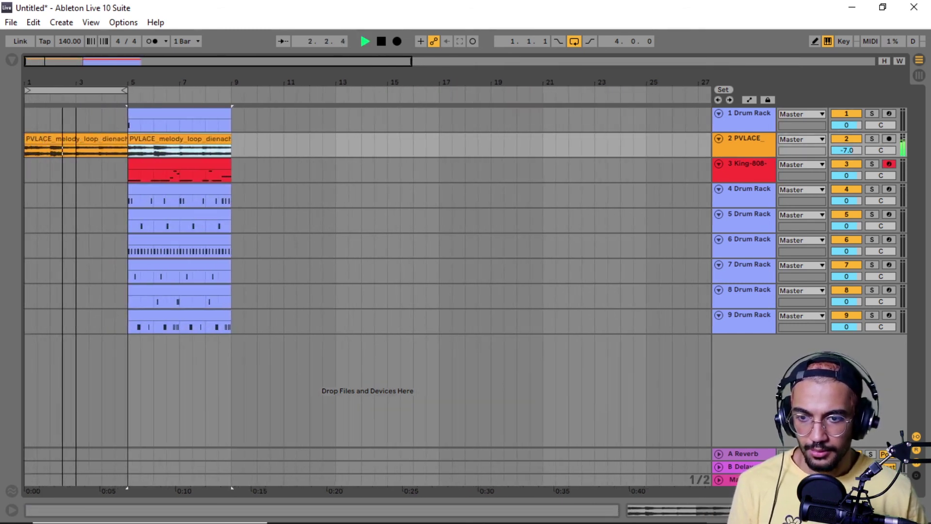
left_click(85, 127)
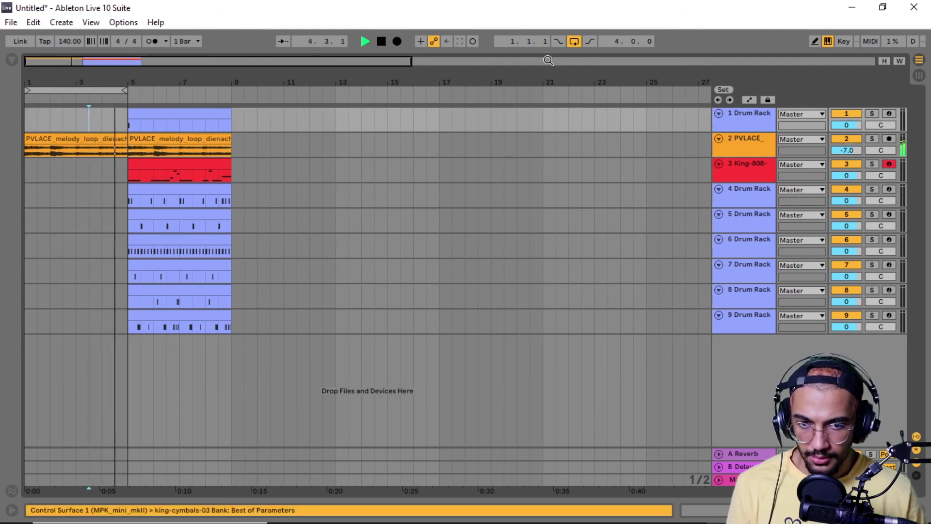
left_click(574, 41)
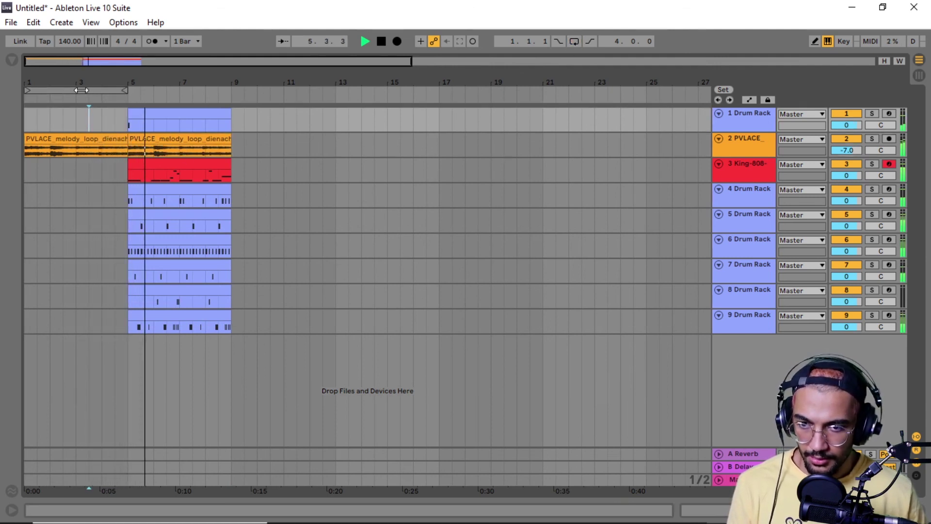
left_click_drag(81, 90, 183, 82)
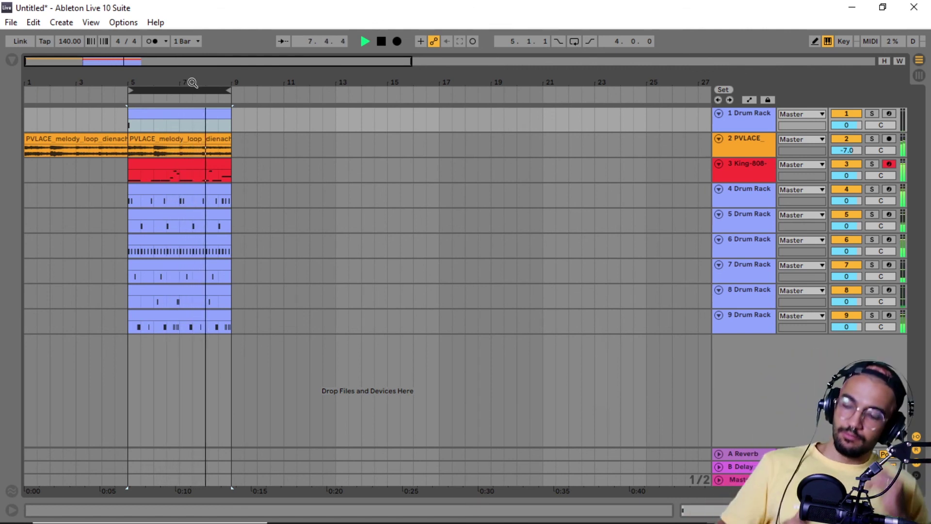
key("space")
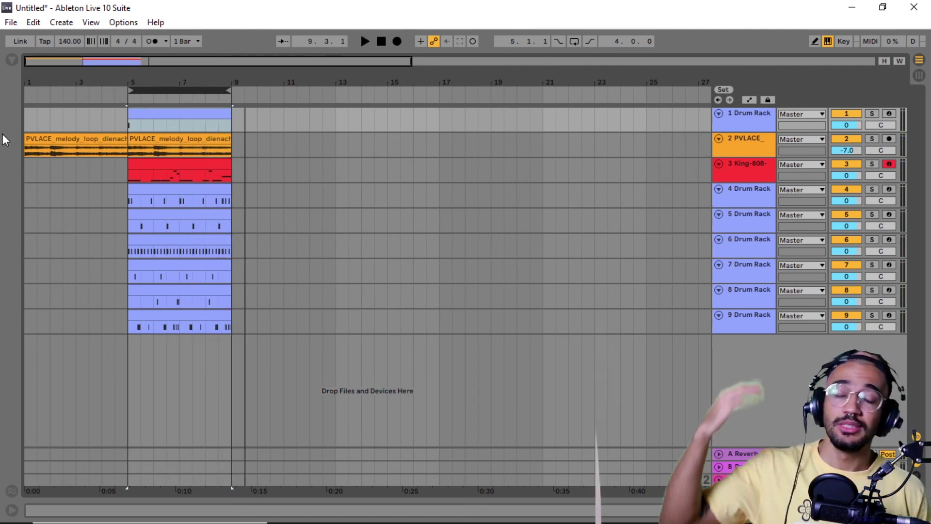